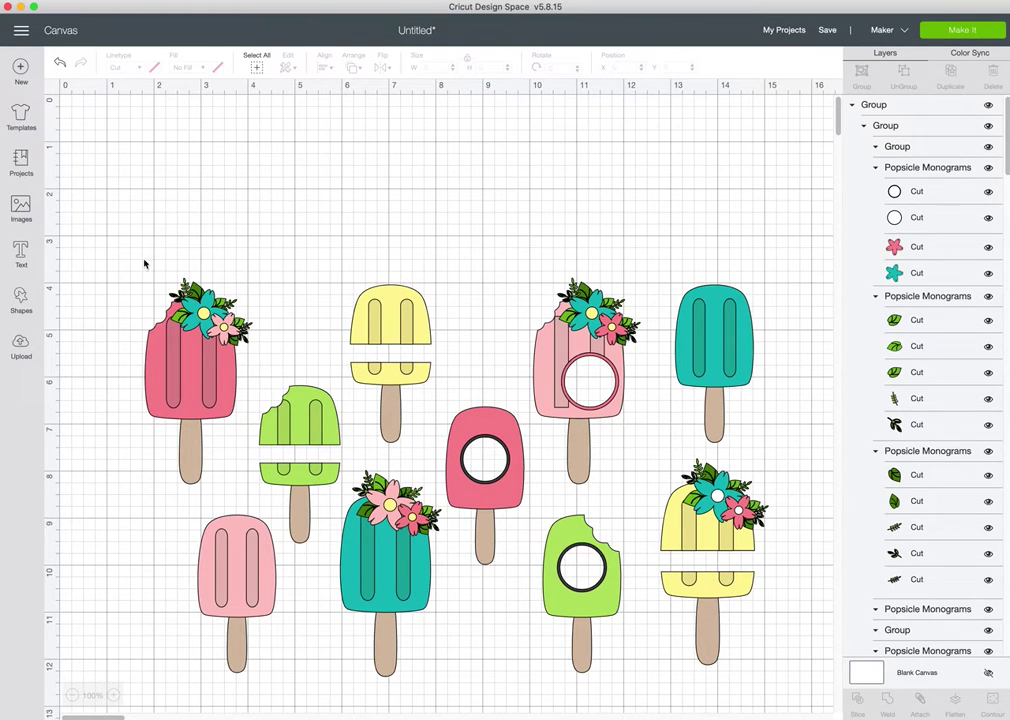
- Marquee-select the whole ten-popsicle design and ungroup it into separate layers
{"action": "left_click_drag", "start_coordinate": [130, 272], "coordinate": [790, 640]}
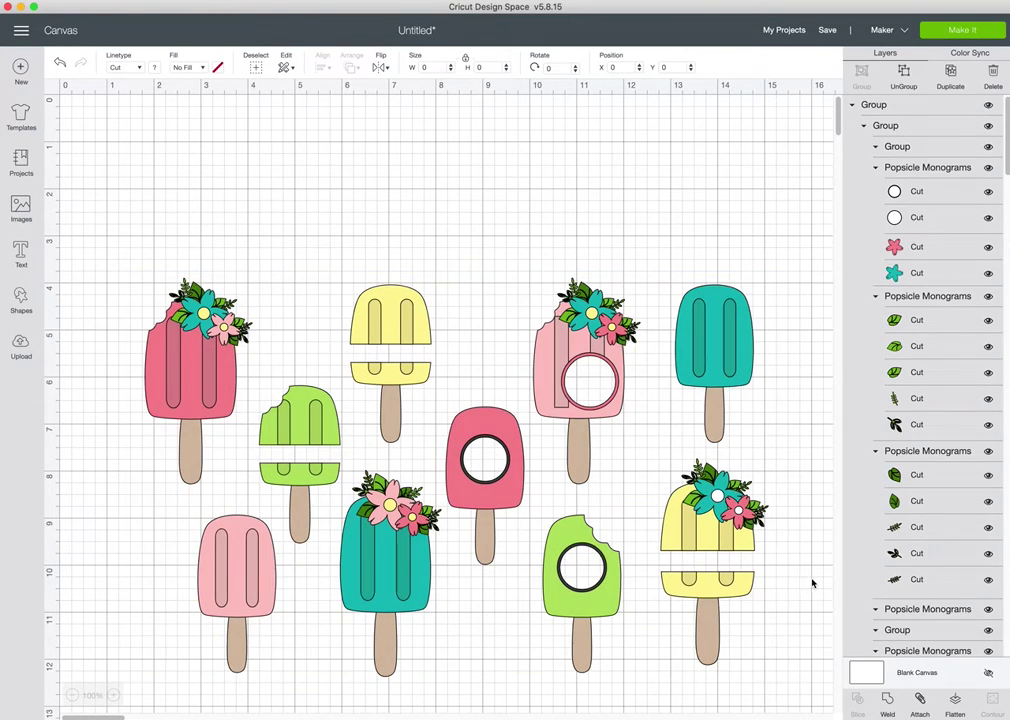
{"action": "left_click", "coordinate": [904, 74]}
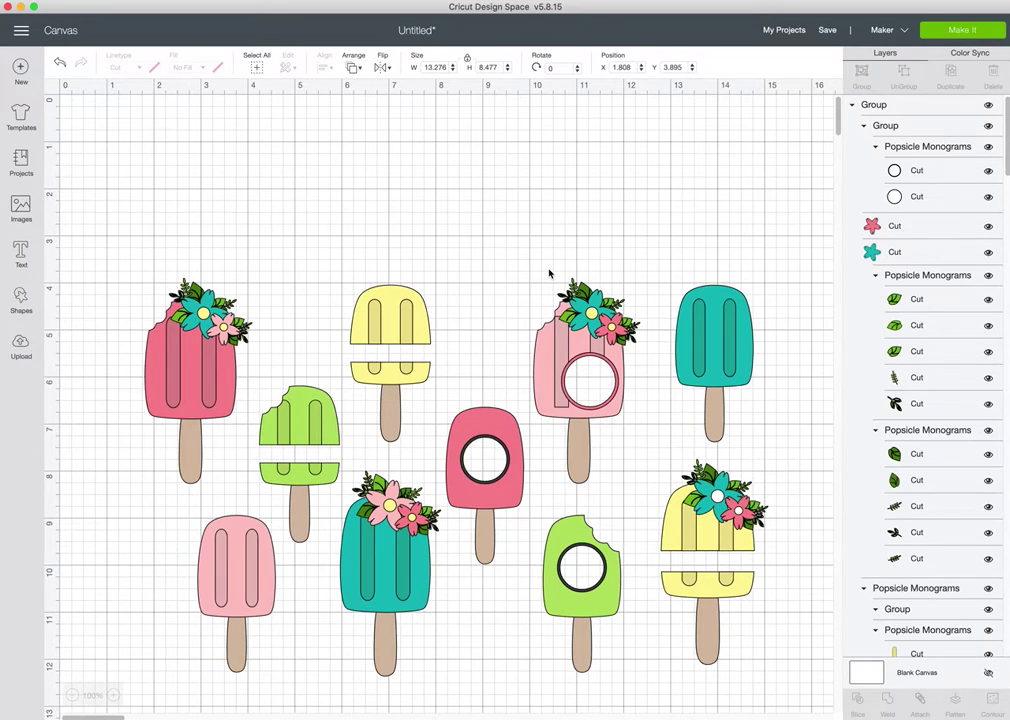
- Move the pink flowered popsicle to the canvas top and delete all the other popsicles
{"action": "left_click", "coordinate": [532, 270]}
{"action": "left_click_drag", "start_coordinate": [532, 268], "coordinate": [642, 492]}
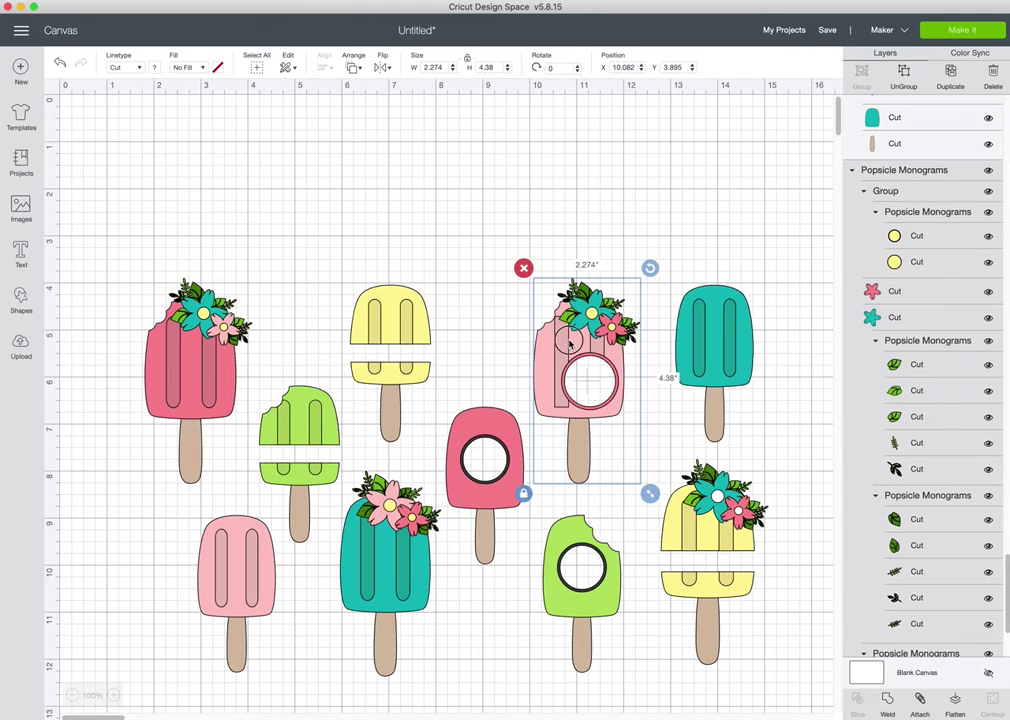
{"action": "left_click_drag", "start_coordinate": [569, 340], "coordinate": [554, 181]}
{"action": "left_click_drag", "start_coordinate": [91, 352], "coordinate": [735, 592]}
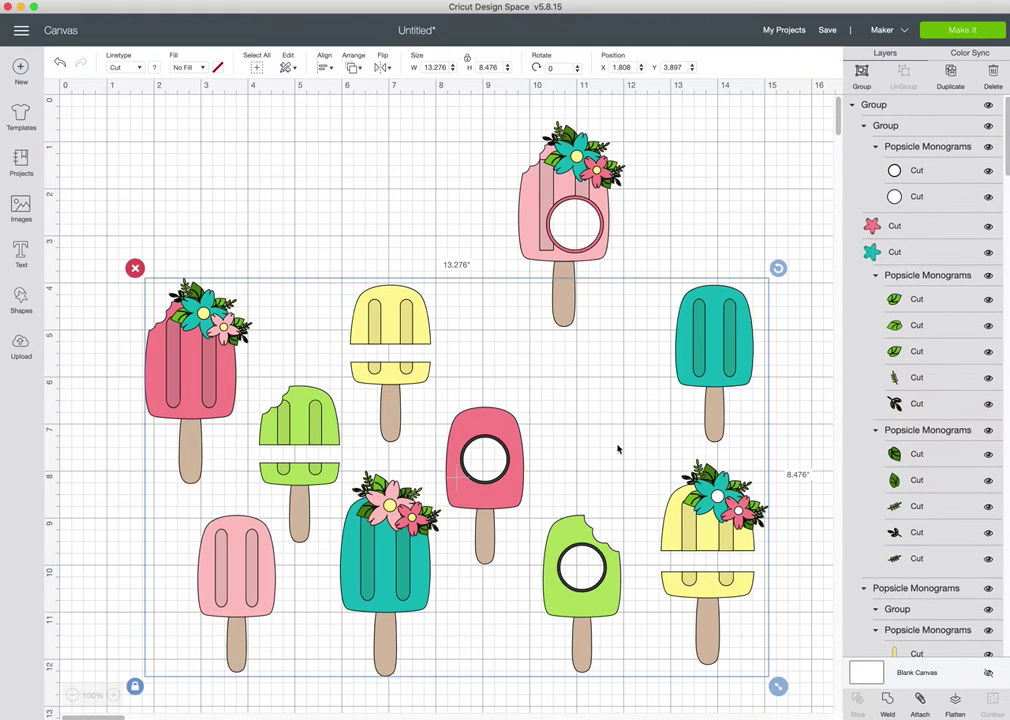
{"action": "left_click", "coordinate": [994, 72]}
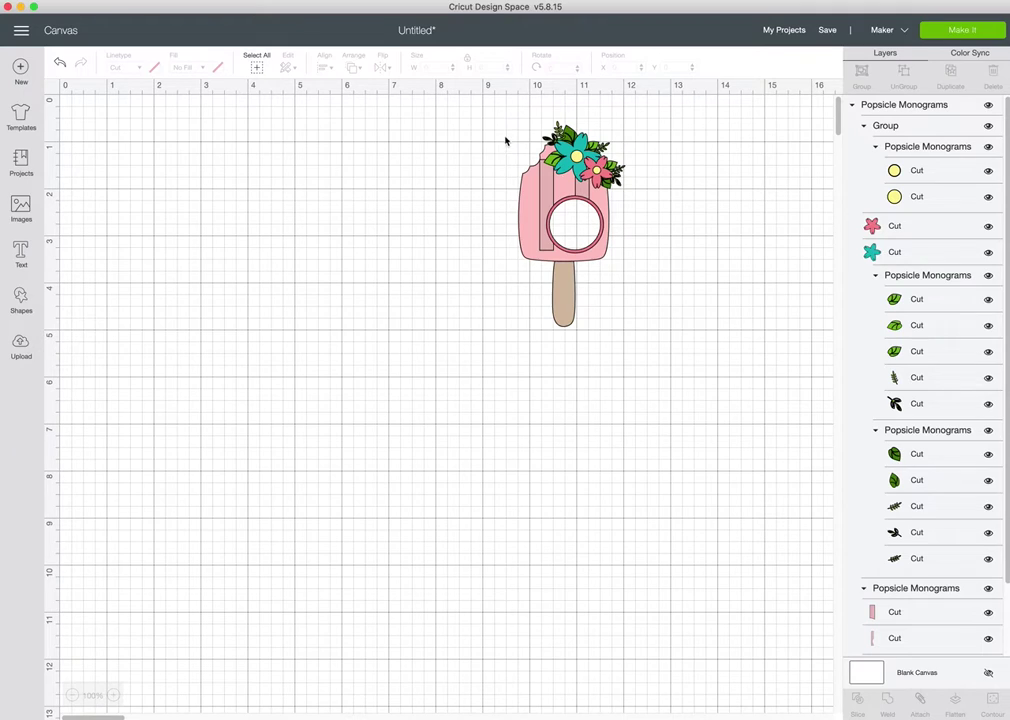
- Move the pink popsicle to the top left, set its height to 2.25 inches, and zoom in
{"action": "left_click_drag", "start_coordinate": [506, 140], "coordinate": [644, 337]}
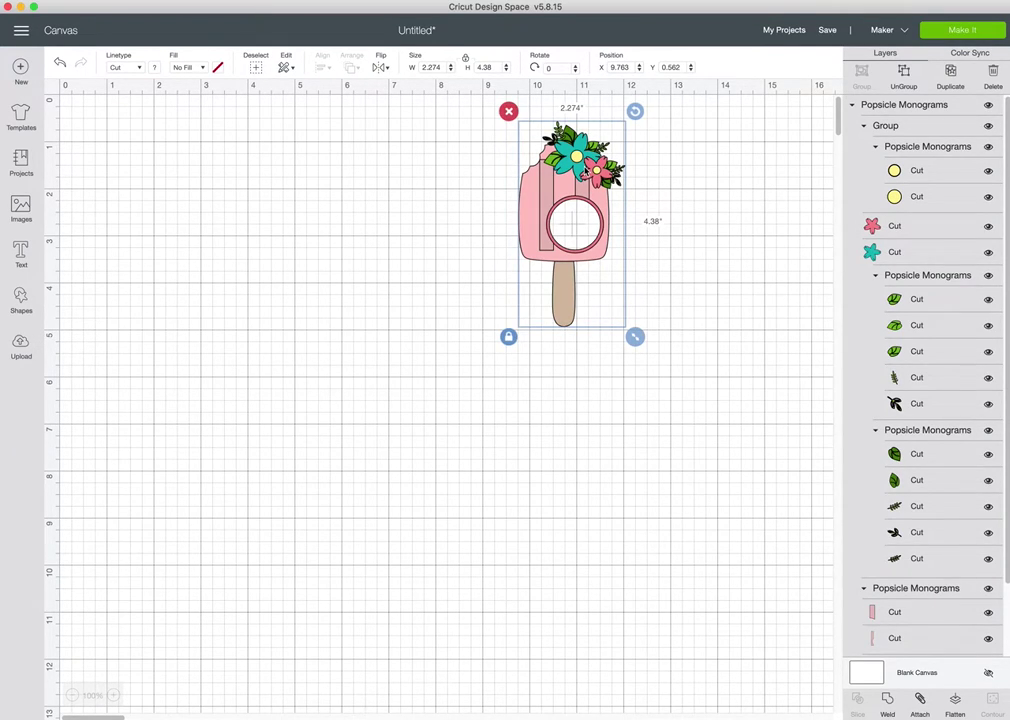
{"action": "left_click_drag", "start_coordinate": [586, 170], "coordinate": [218, 187]}
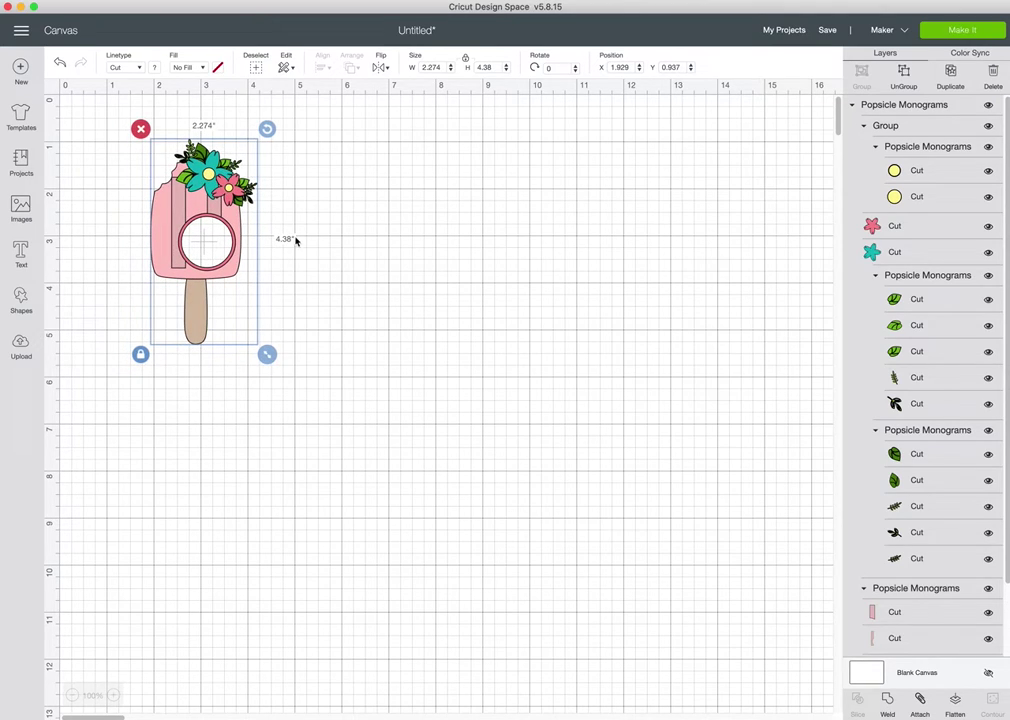
{"action": "left_click", "coordinate": [489, 67]}
{"action": "type", "text": "2.25"}
{"action": "key", "text": "Return"}
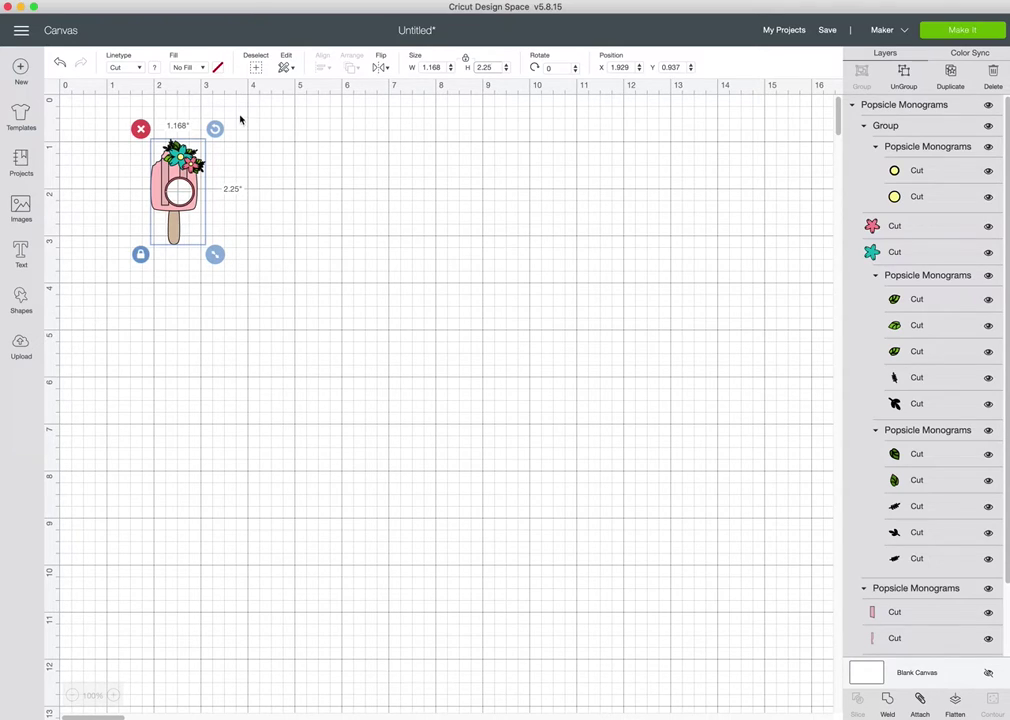
{"action": "left_click", "coordinate": [114, 695]}
{"action": "left_click", "coordinate": [114, 695]}
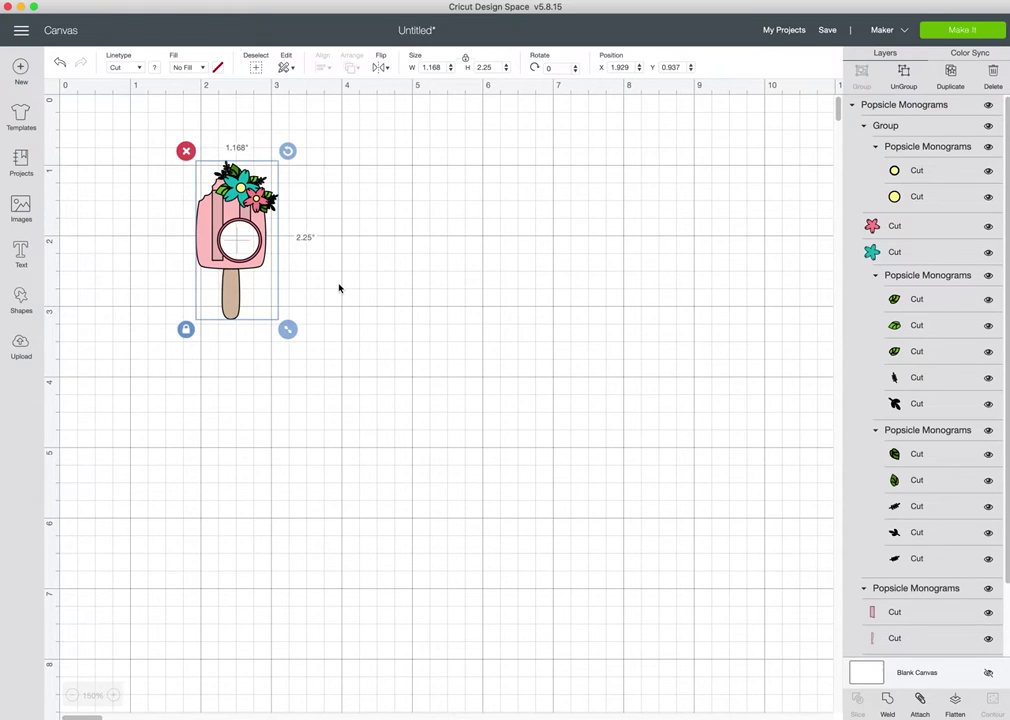
- Insert a Square shape, unlock its proportions, and size it to 4 by 6 inches
{"action": "left_click", "coordinate": [22, 300]}
{"action": "left_click", "coordinate": [78, 210]}
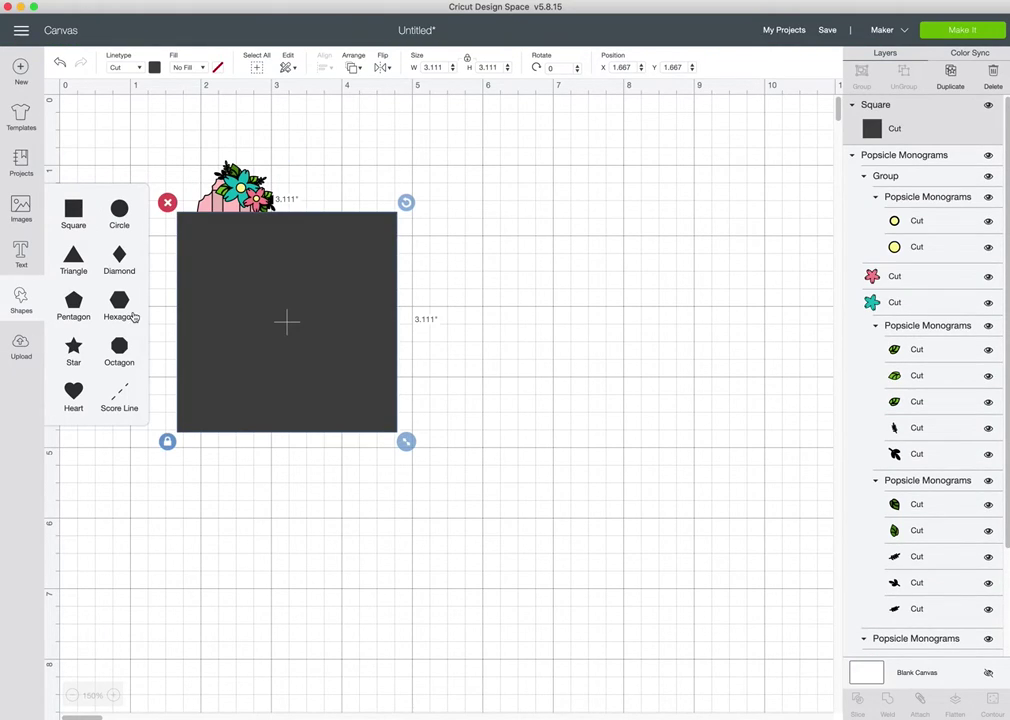
{"action": "left_click", "coordinate": [169, 444]}
{"action": "left_click", "coordinate": [322, 449]}
{"action": "left_click", "coordinate": [228, 358]}
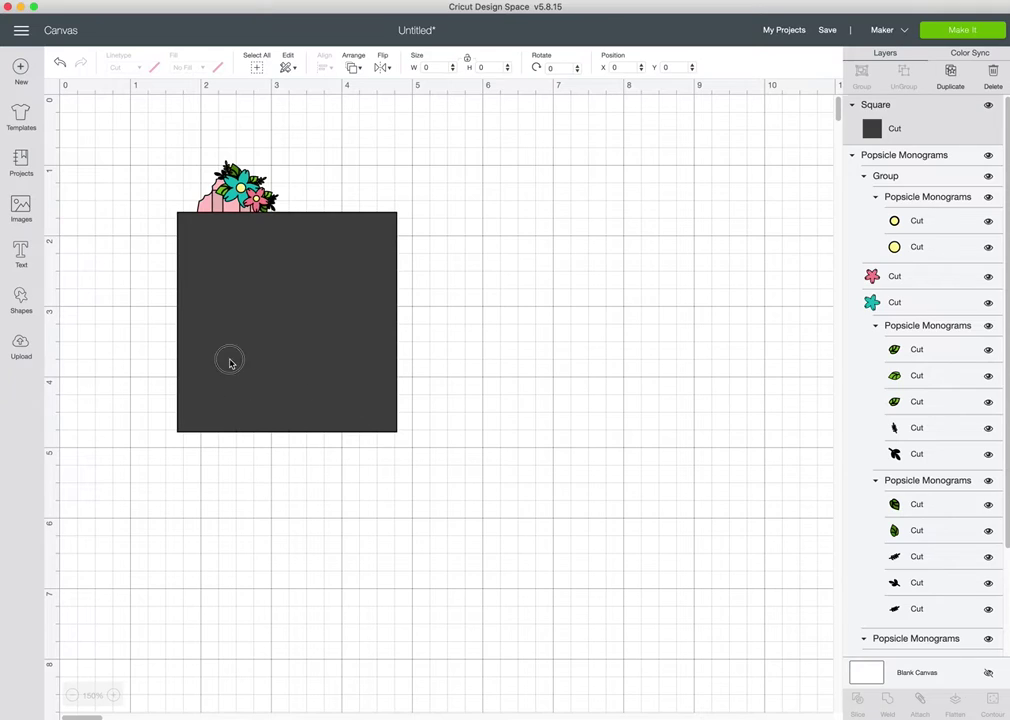
{"action": "left_click", "coordinate": [432, 67]}
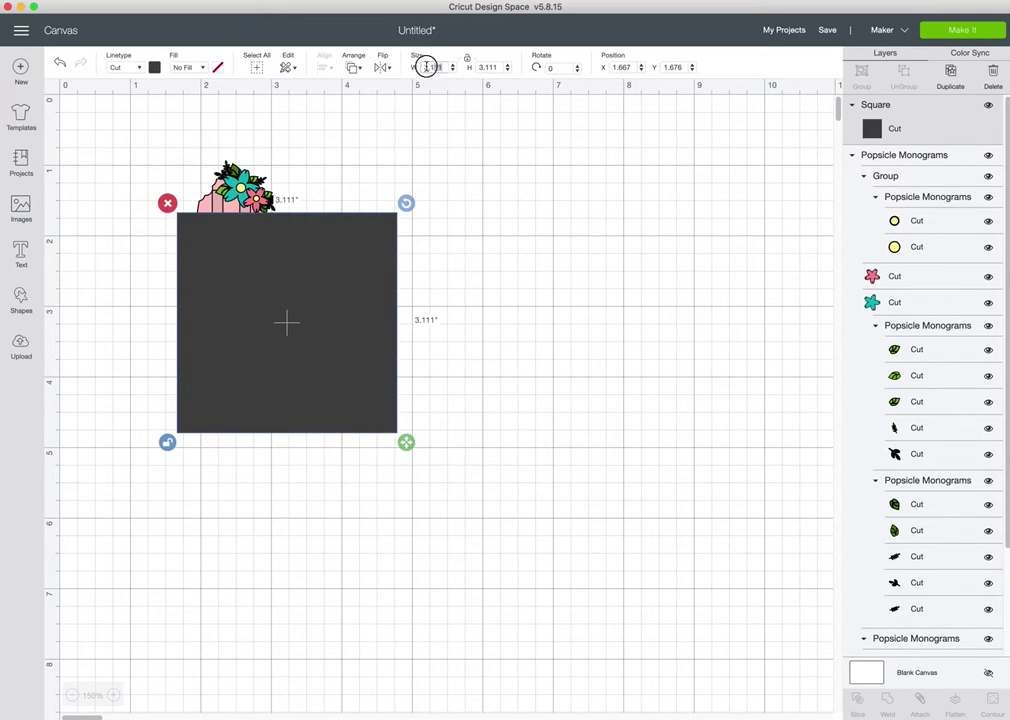
{"action": "type", "text": "4"}
{"action": "key", "text": "Tab"}
{"action": "type", "text": "6"}
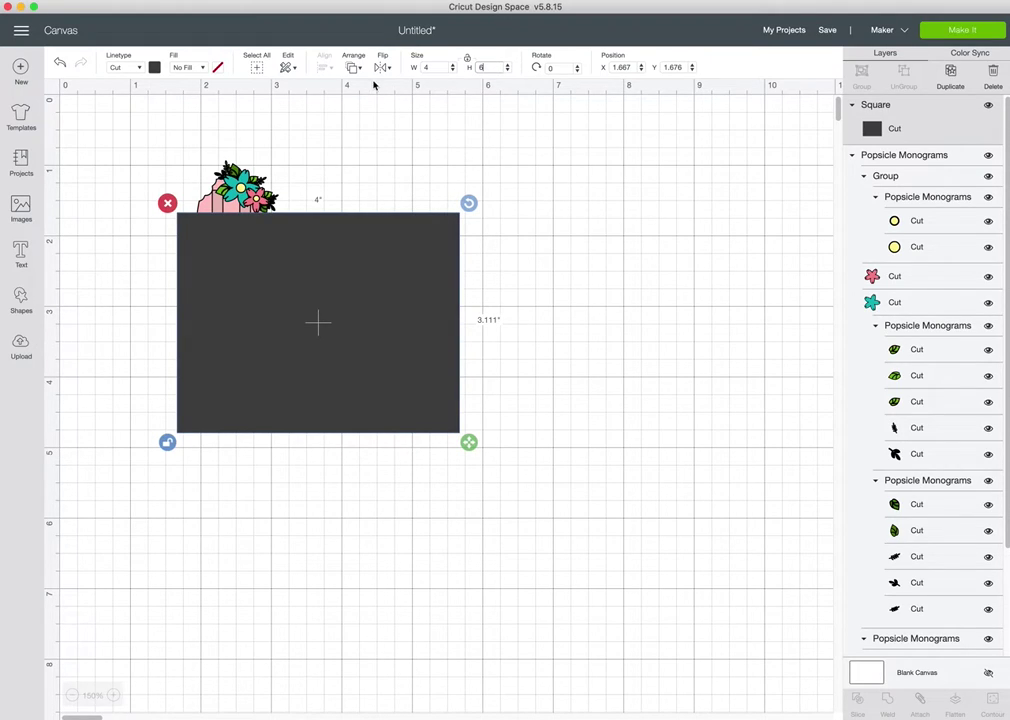
{"action": "key", "text": "Tab"}
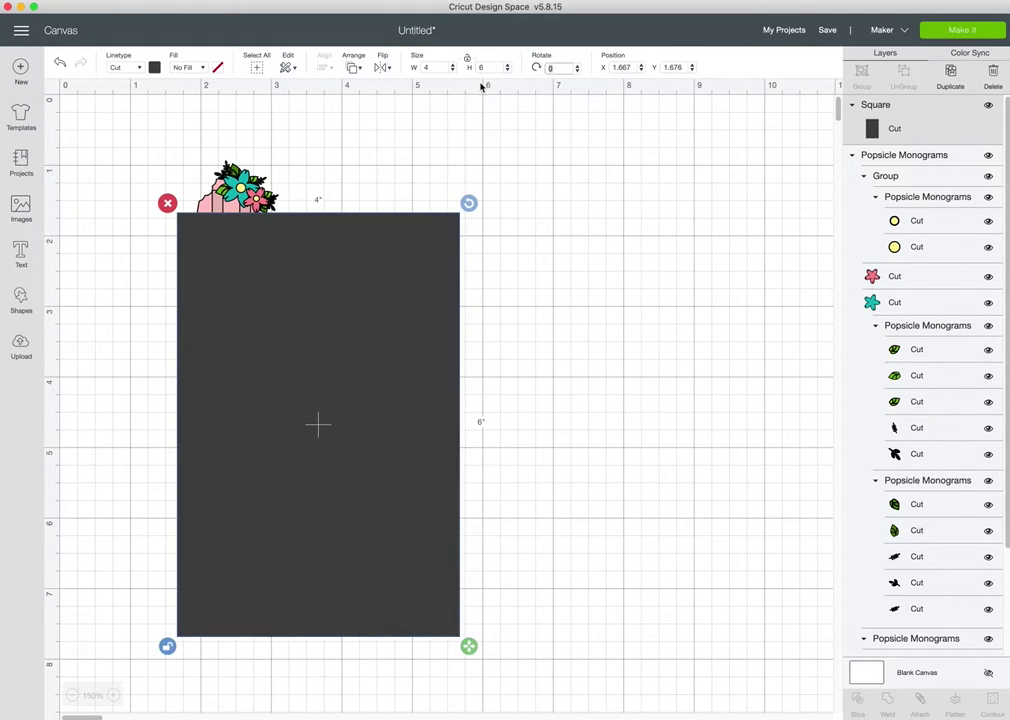
- Colour the 4 by 6 rectangle white
{"action": "left_click", "coordinate": [154, 67]}
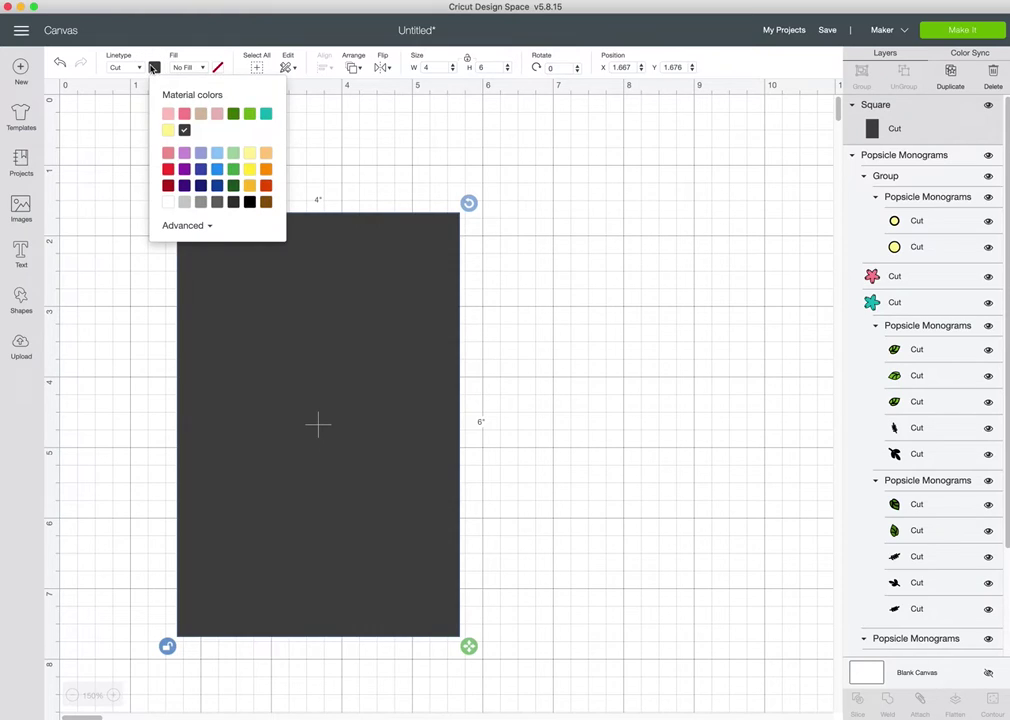
{"action": "left_click", "coordinate": [167, 203]}
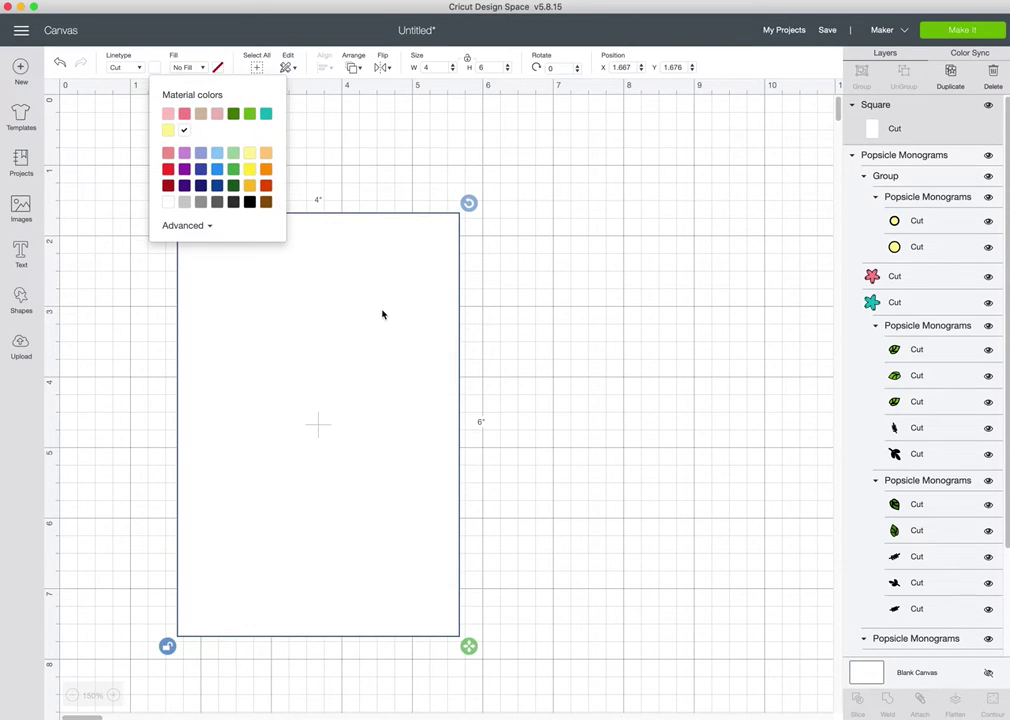
{"action": "left_click", "coordinate": [888, 127]}
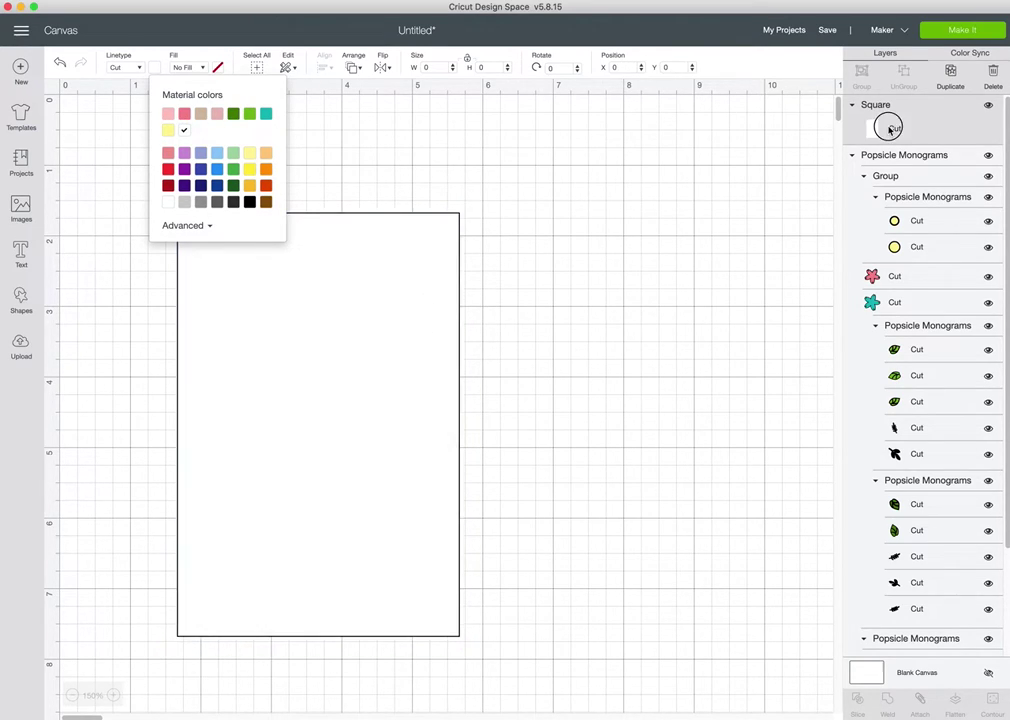
- Move the Popsicle Monograms layer above Square and drag the popsicle onto the card's upper left
{"action": "left_click", "coordinate": [854, 155]}
{"action": "left_click", "coordinate": [853, 155]}
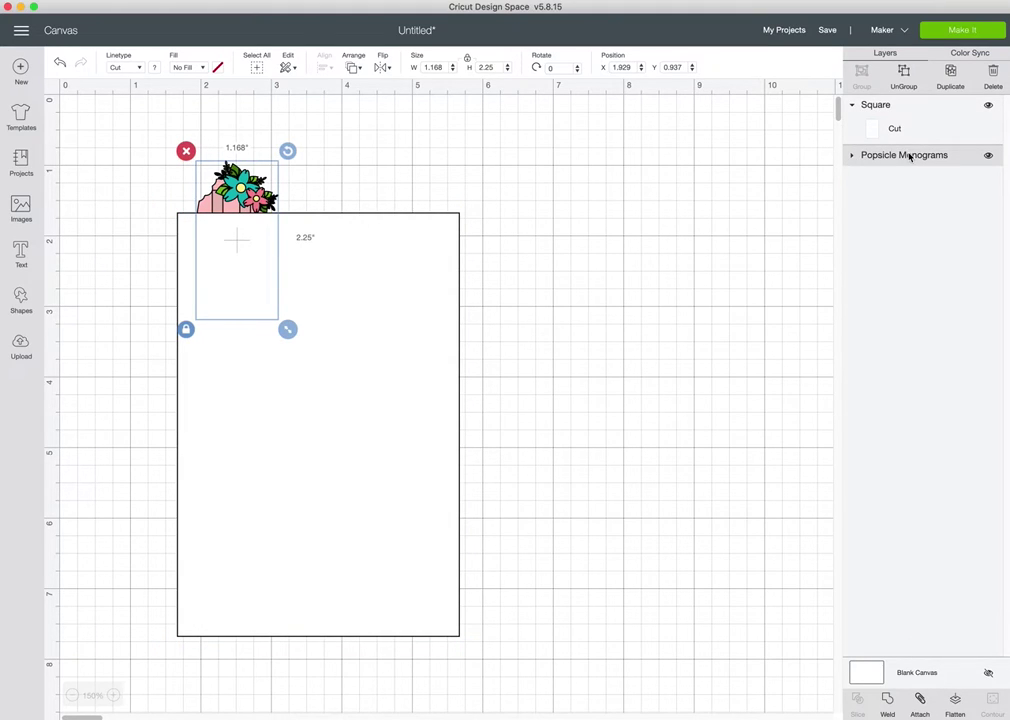
{"action": "left_click", "coordinate": [853, 156]}
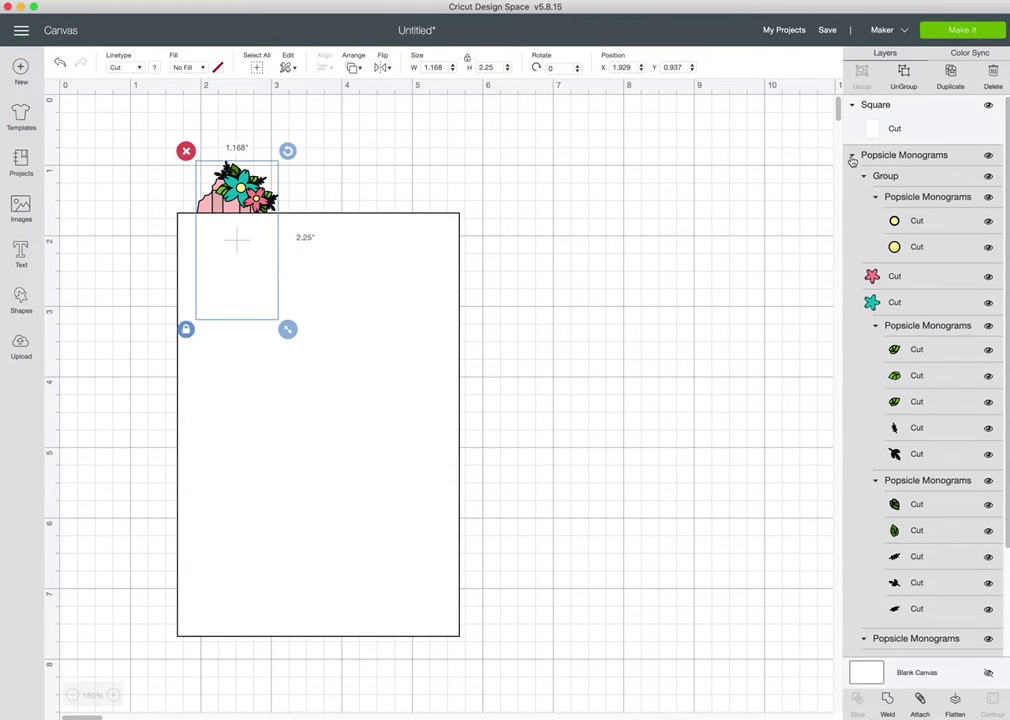
{"action": "left_click", "coordinate": [852, 156]}
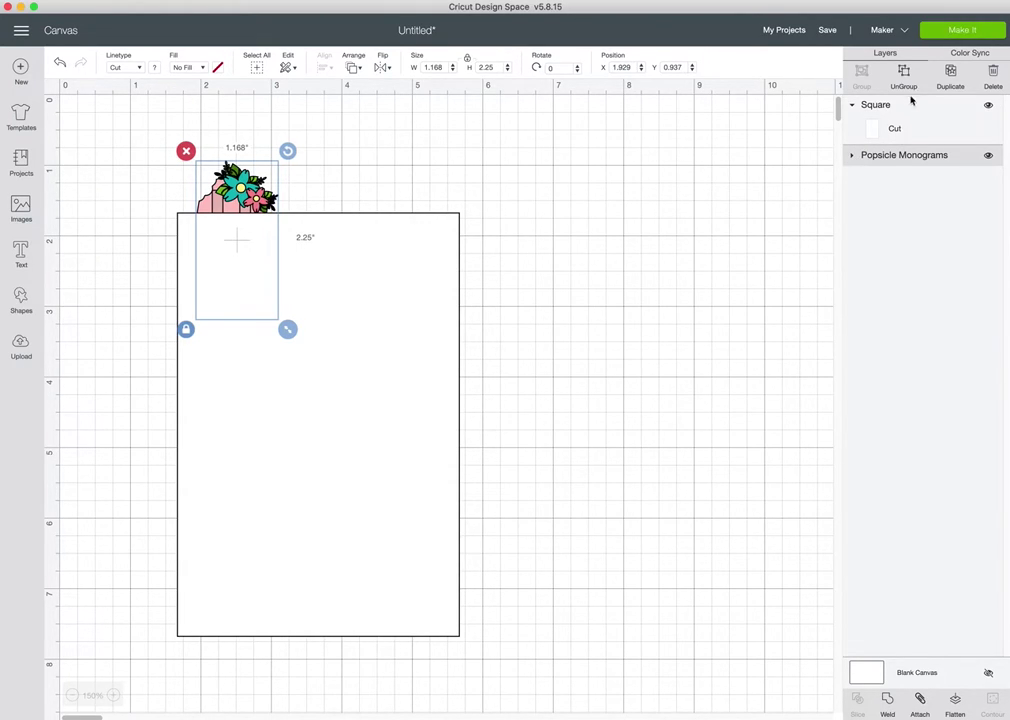
{"action": "left_click_drag", "start_coordinate": [906, 156], "coordinate": [908, 103]}
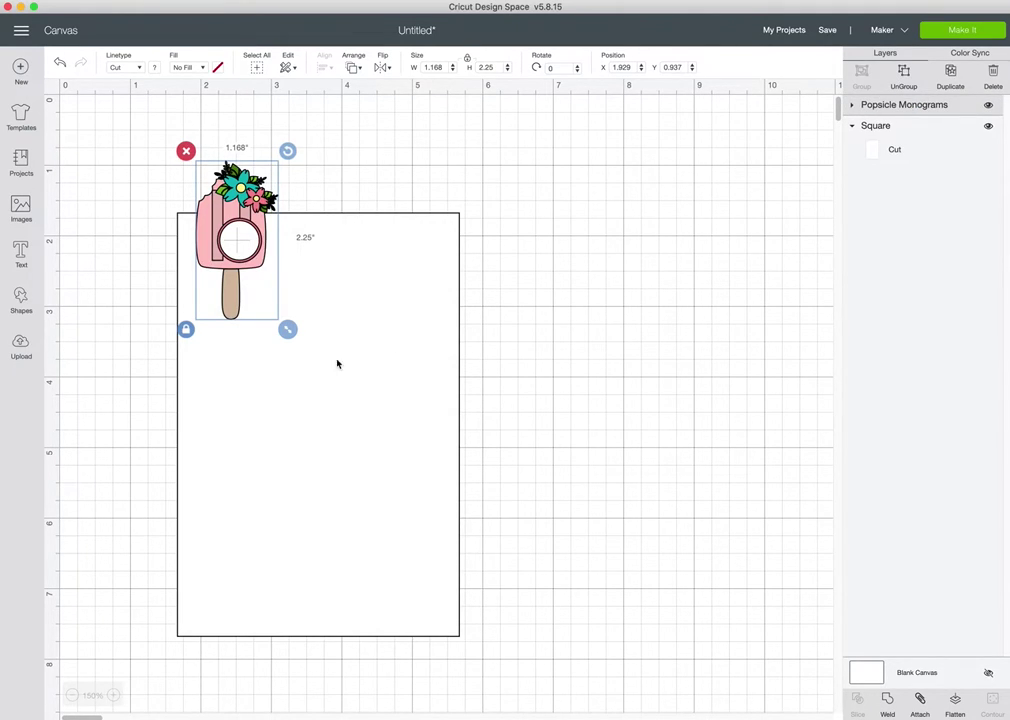
{"action": "left_click_drag", "start_coordinate": [229, 209], "coordinate": [225, 347]}
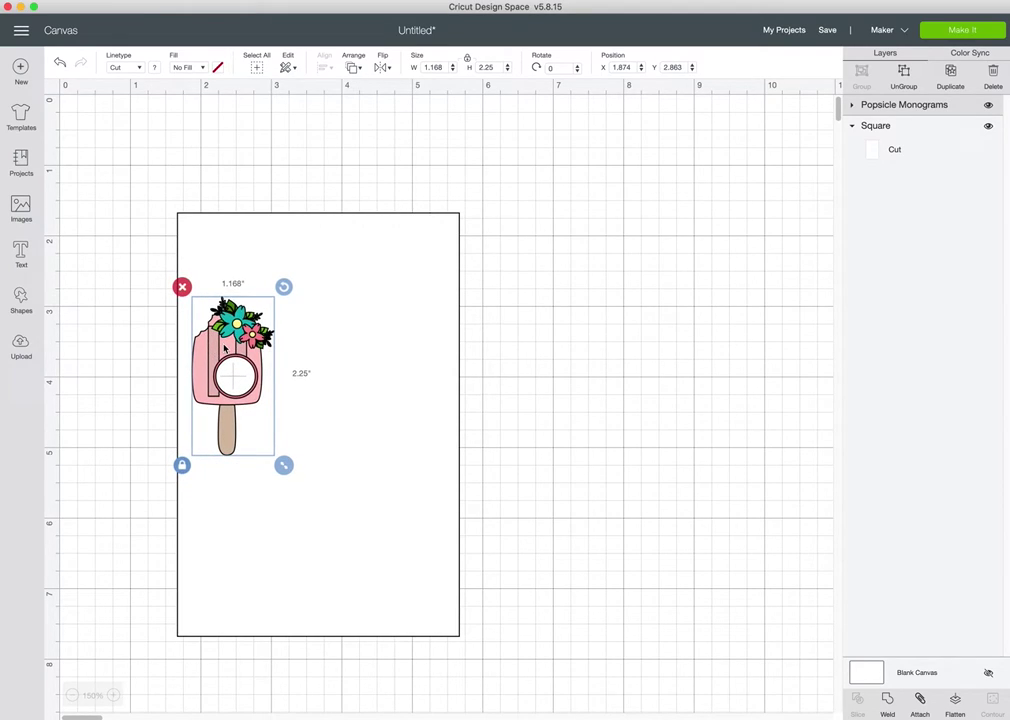
- Flatten the pink popsicle into one print layer and nudge it up slightly
{"action": "left_click", "coordinate": [893, 105]}
{"action": "left_click", "coordinate": [895, 107]}
{"action": "left_click", "coordinate": [955, 705]}
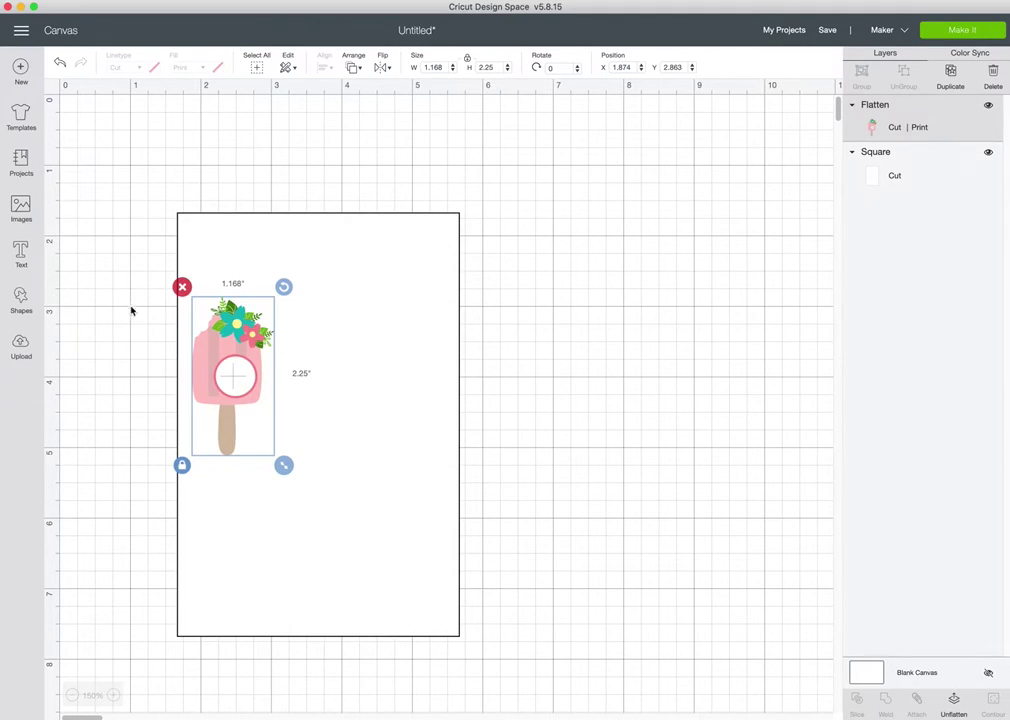
{"action": "mouse_move", "coordinate": [249, 347]}
{"action": "left_mouse_down"}
{"action": "mouse_move", "coordinate": [248, 327]}
{"action": "mouse_move", "coordinate": [247, 338]}
{"action": "left_mouse_up"}
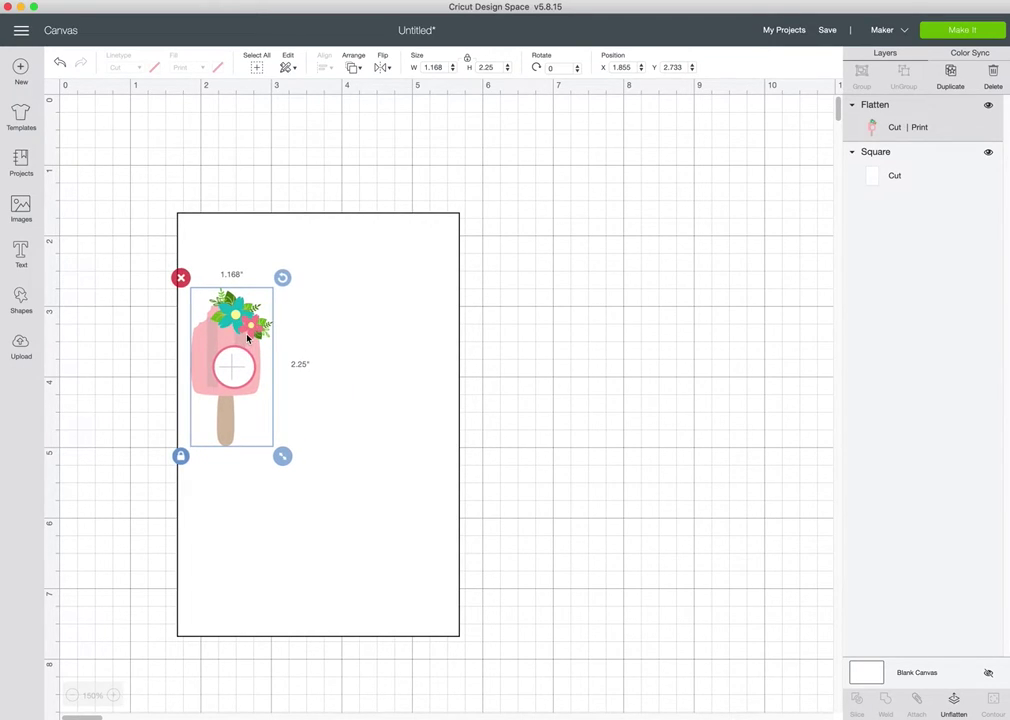
- Duplicate the popsicle twice and select all three copies together
{"action": "left_click", "coordinate": [955, 73]}
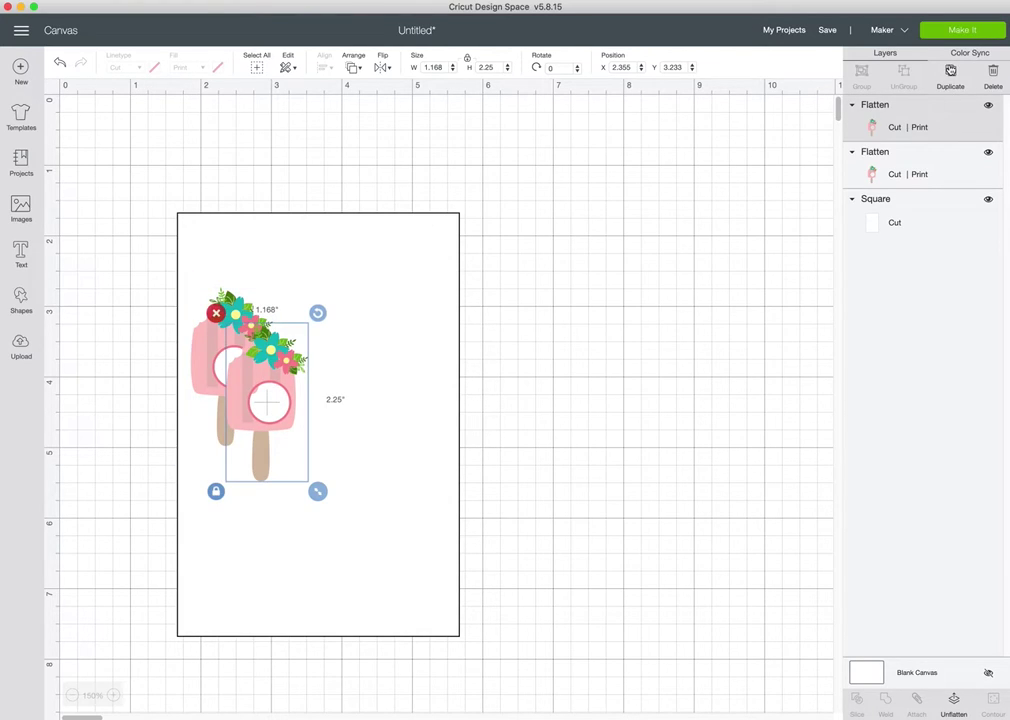
{"action": "left_click", "coordinate": [951, 74]}
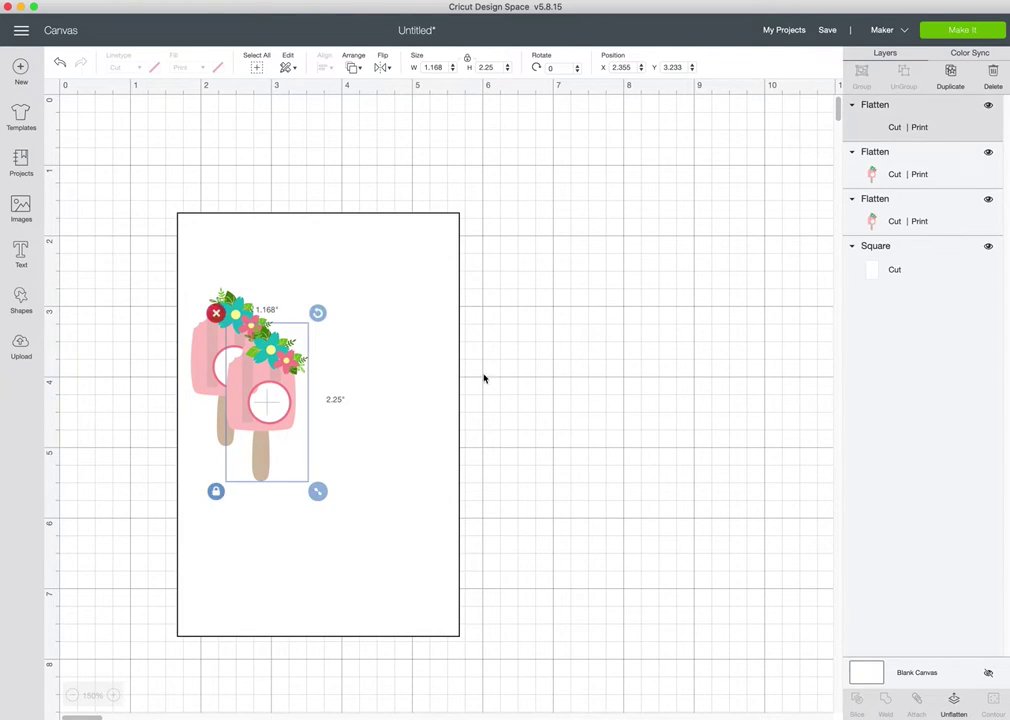
{"action": "left_click", "coordinate": [222, 335]}
{"action": "left_click", "coordinate": [262, 360], "text": "shift"}
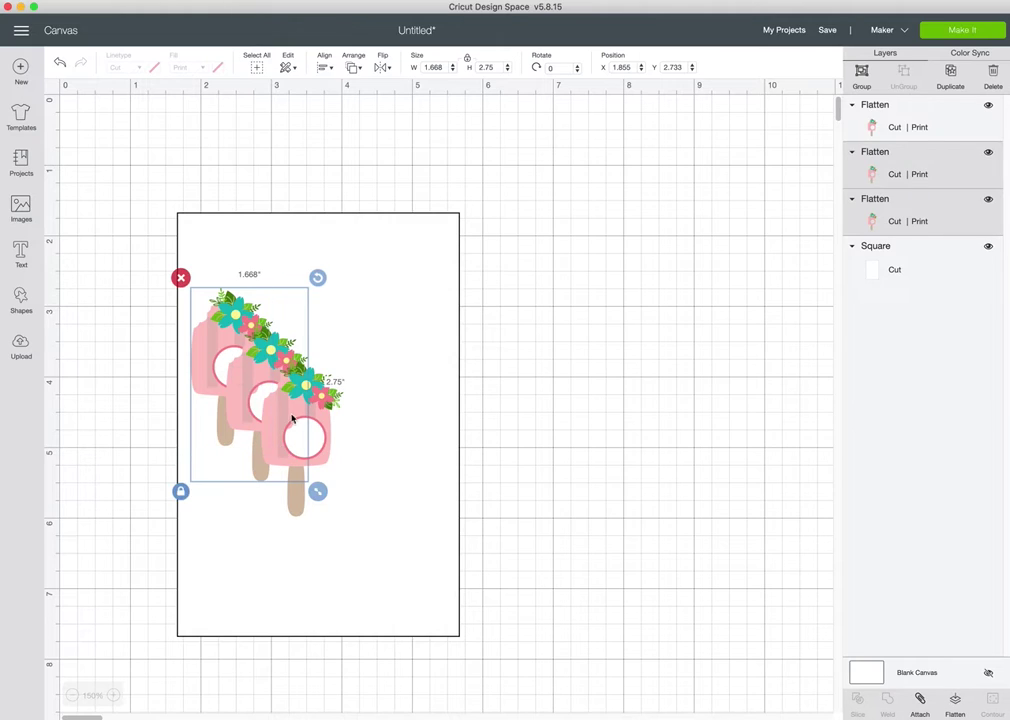
{"action": "left_click", "coordinate": [289, 416], "text": "shift"}
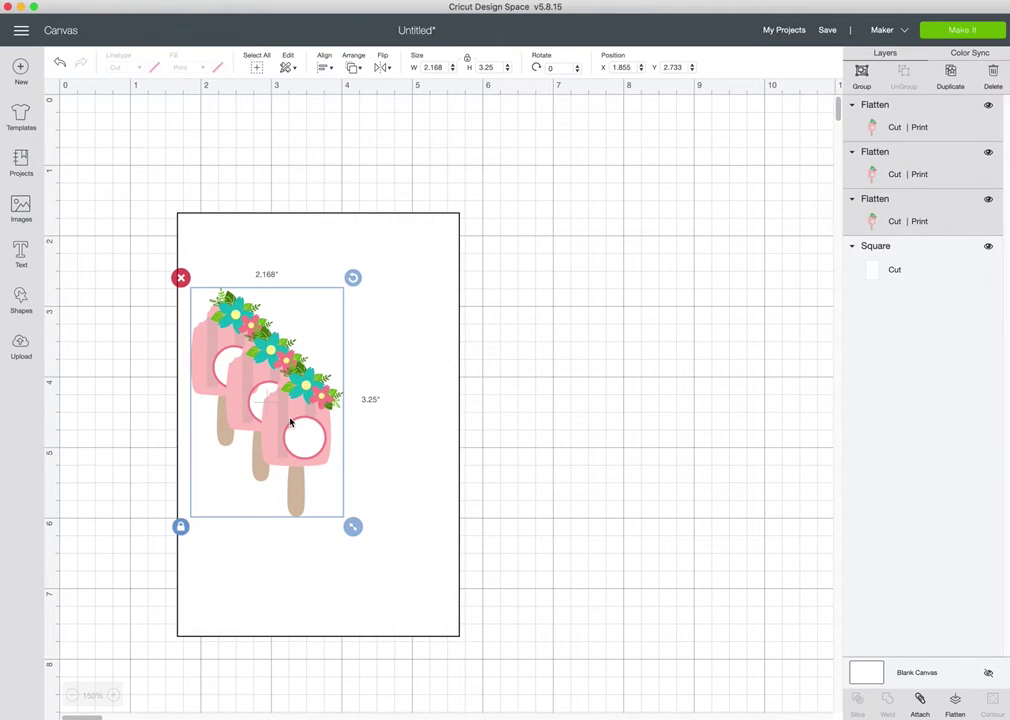
- Nudge the right and middle popsicles apart to the right with the arrow keys
{"action": "left_click", "coordinate": [331, 68]}
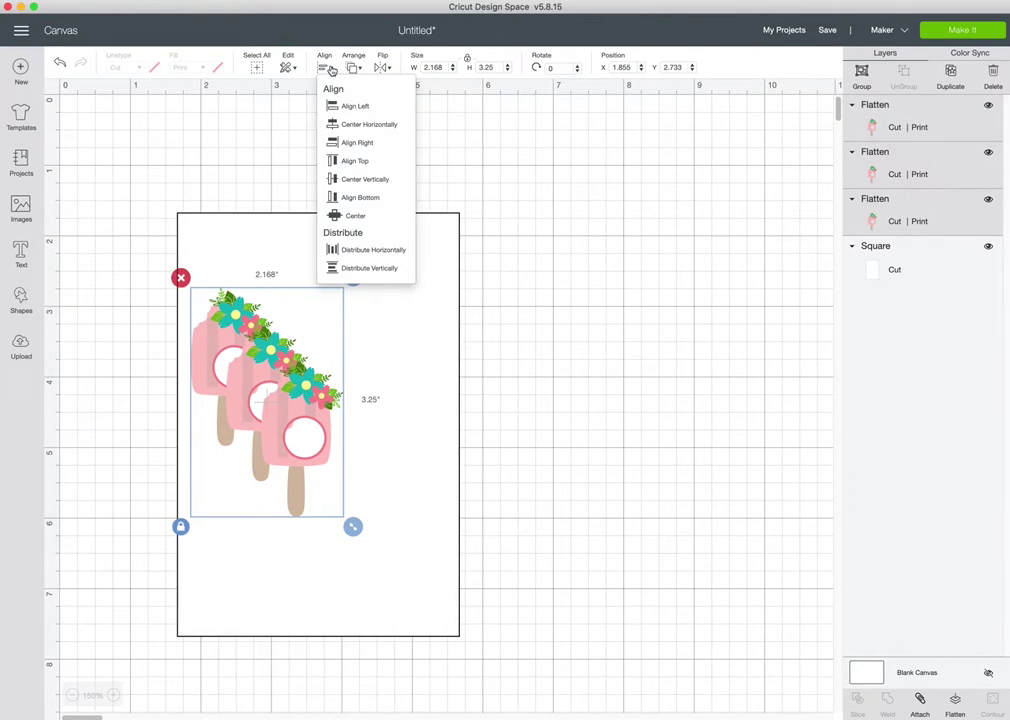
{"action": "left_click", "coordinate": [376, 185]}
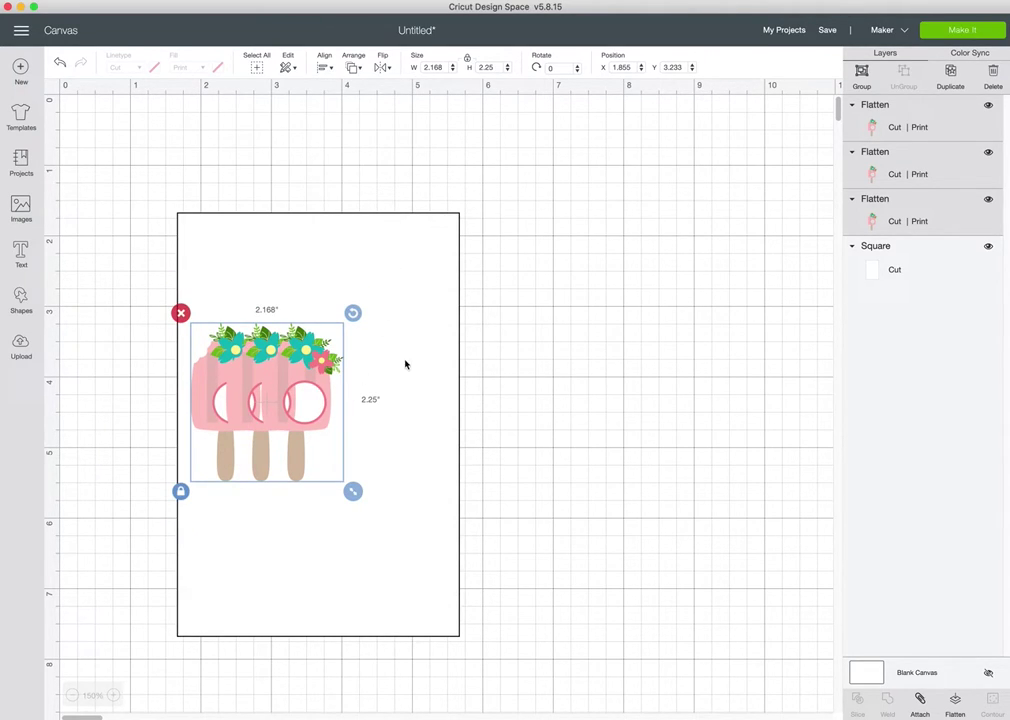
{"action": "left_click", "coordinate": [410, 426]}
{"action": "left_click", "coordinate": [316, 376]}
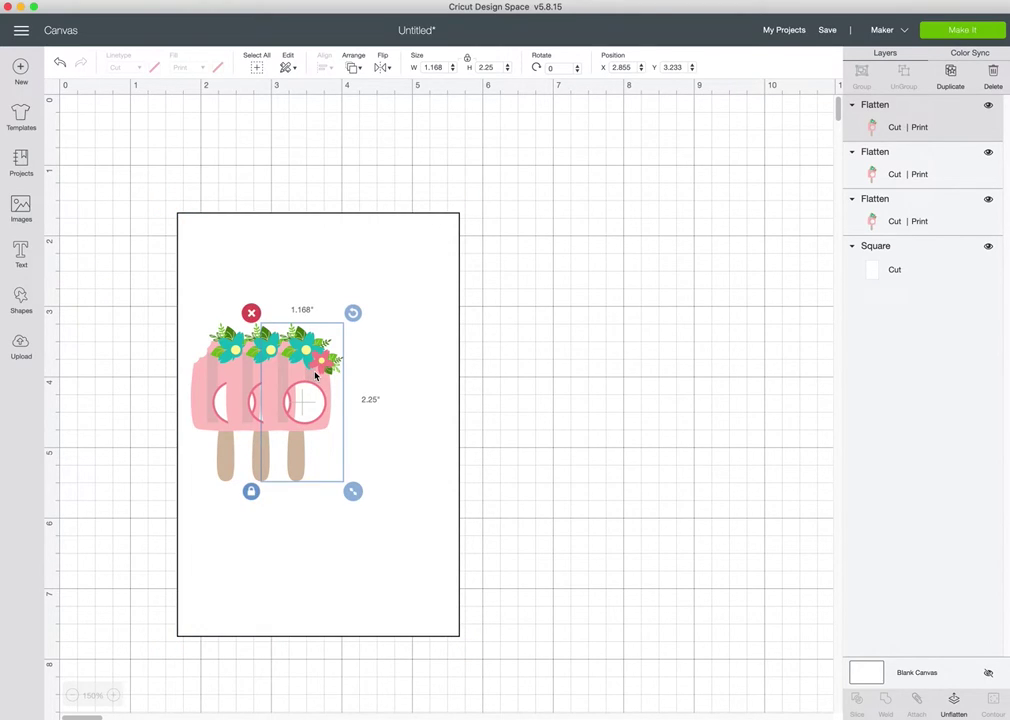
{"action": "key", "text": "shift+Right"}
{"action": "key", "text": "Right"}
{"action": "key", "text": "Right"}
{"action": "key", "text": "Right"}
{"action": "key", "text": "Right"}
{"action": "key", "text": "Right"}
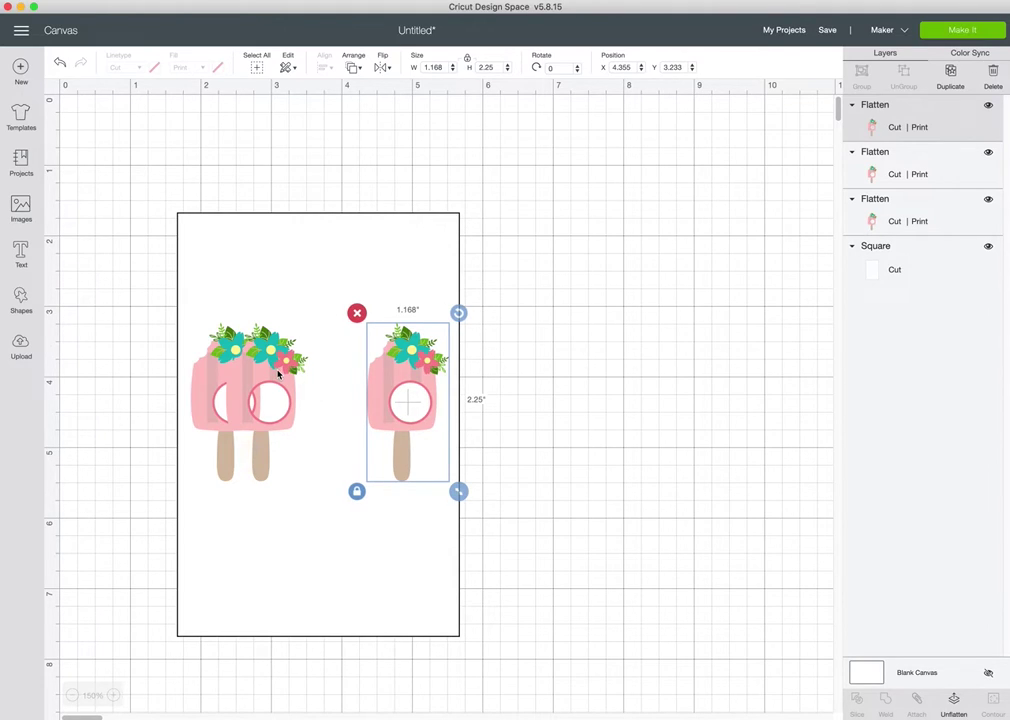
{"action": "left_click", "coordinate": [279, 374]}
{"action": "key", "text": "shift+Right"}
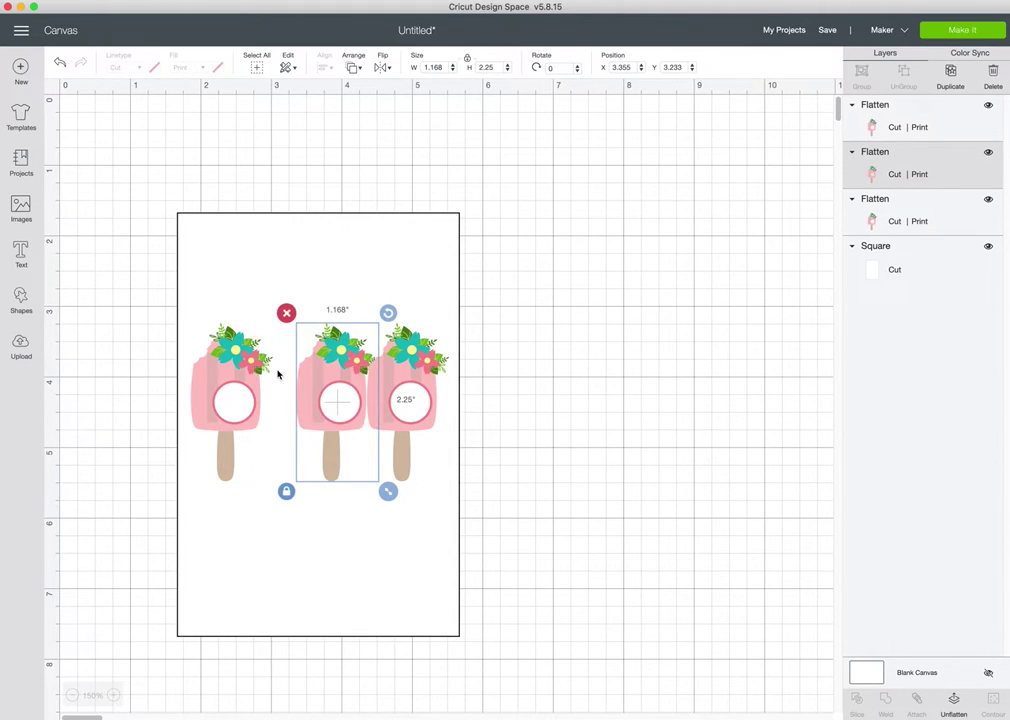
{"action": "key", "text": "Left"}
{"action": "key", "text": "Left"}
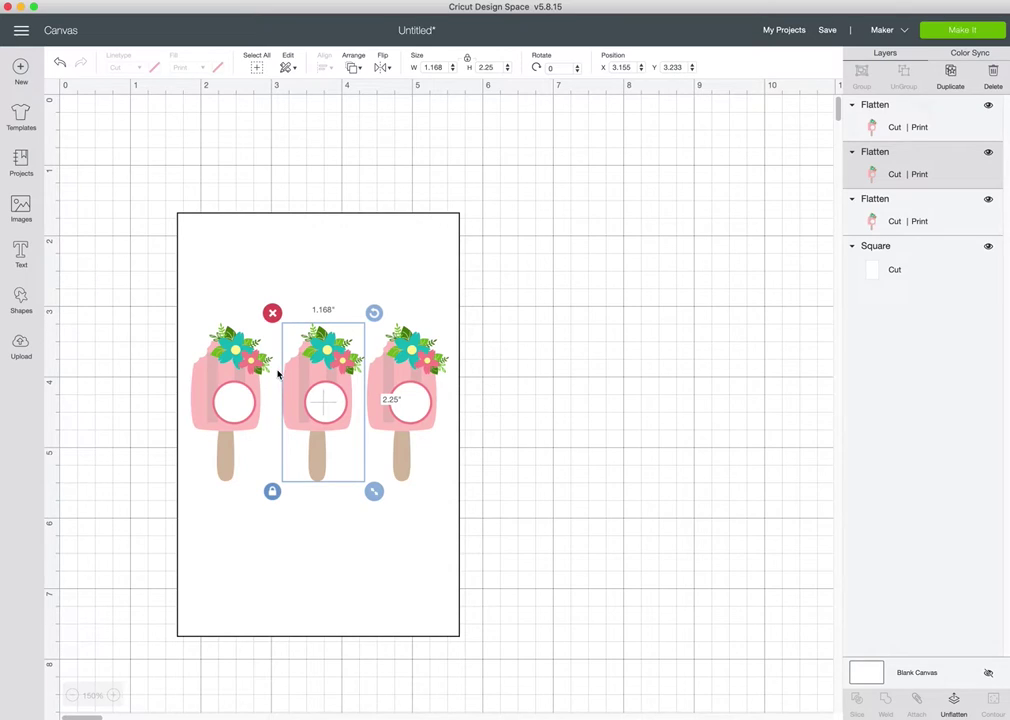
- Select all three popsicles, distribute them horizontally, and align their tops
{"action": "left_click", "coordinate": [540, 374]}
{"action": "left_click", "coordinate": [226, 354]}
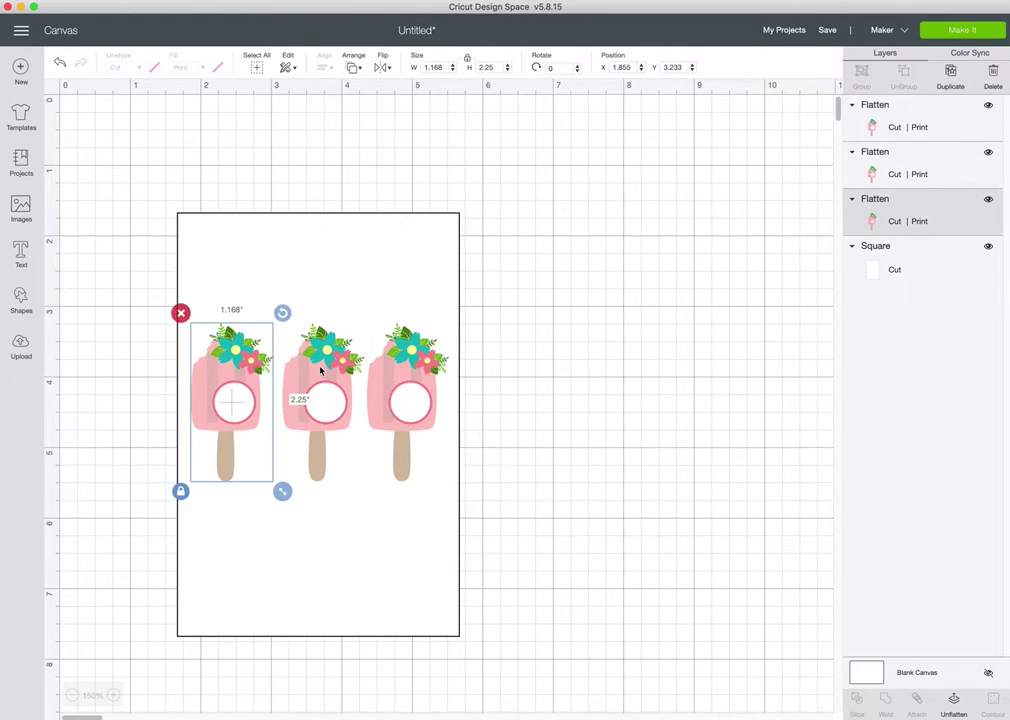
{"action": "left_click", "coordinate": [320, 371], "text": "shift"}
{"action": "left_click", "coordinate": [414, 370], "text": "shift"}
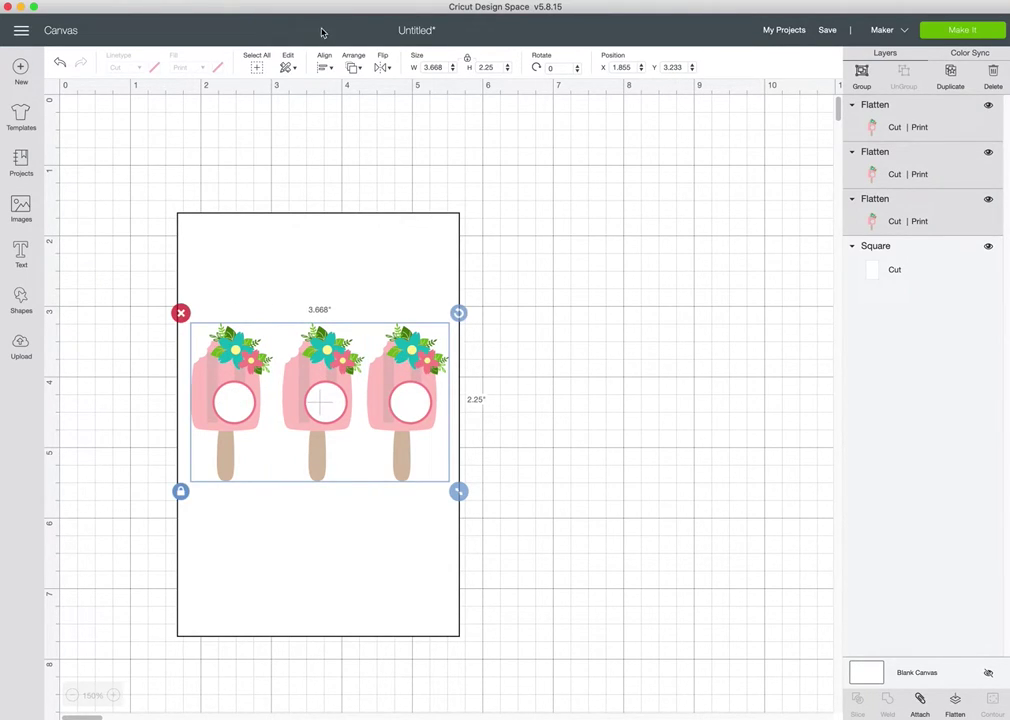
{"action": "left_click", "coordinate": [324, 67]}
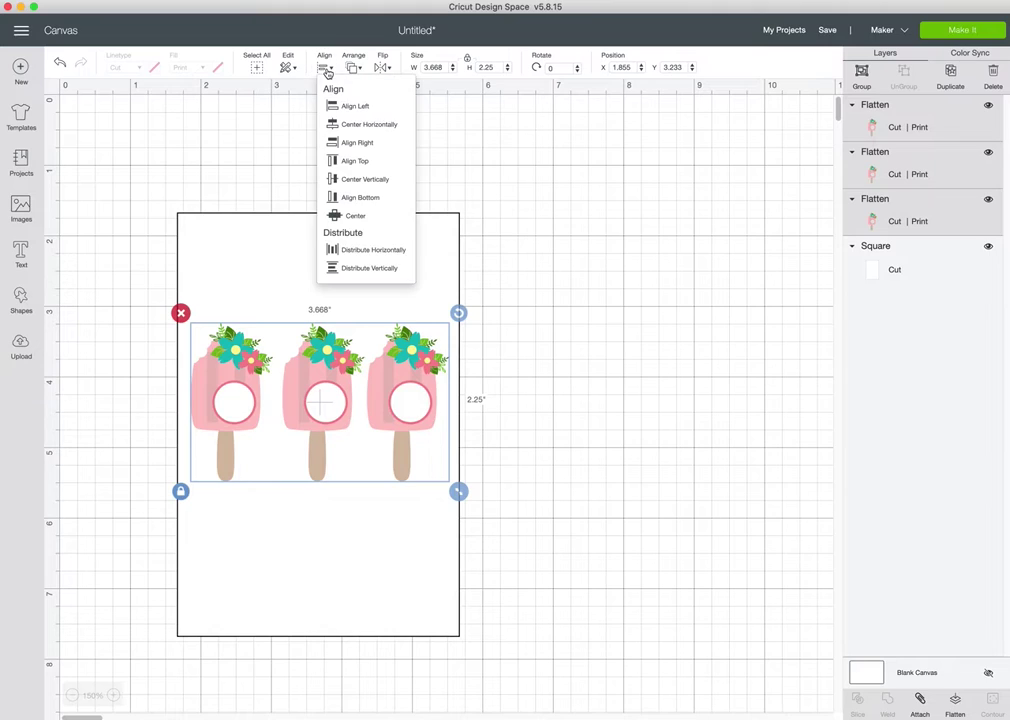
{"action": "left_click", "coordinate": [356, 251]}
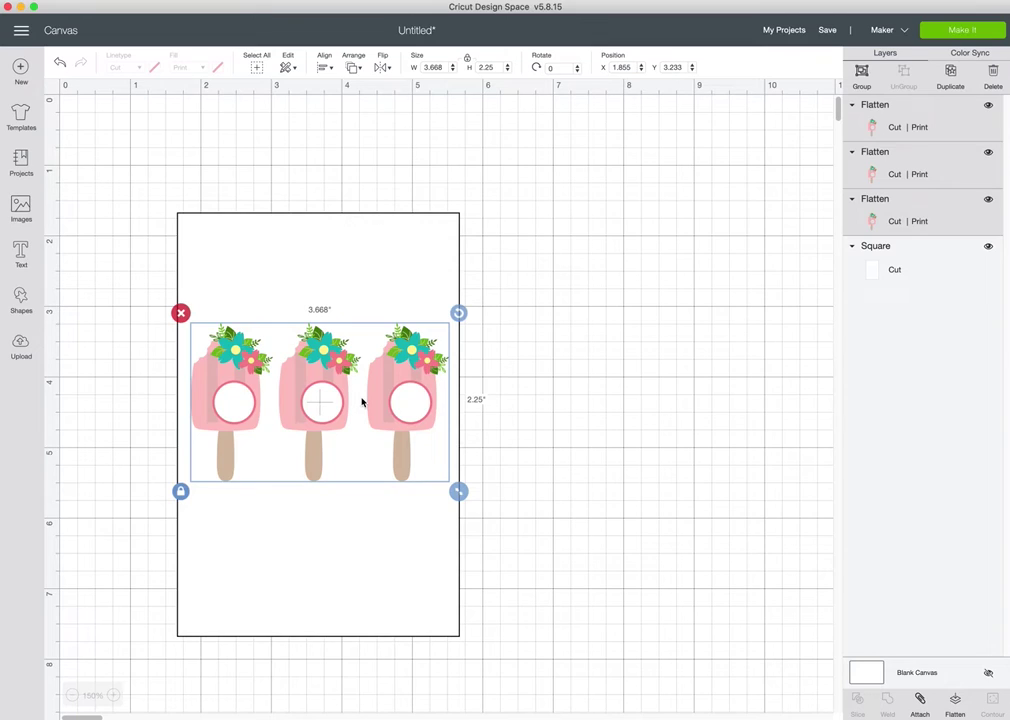
{"action": "left_click", "coordinate": [325, 68]}
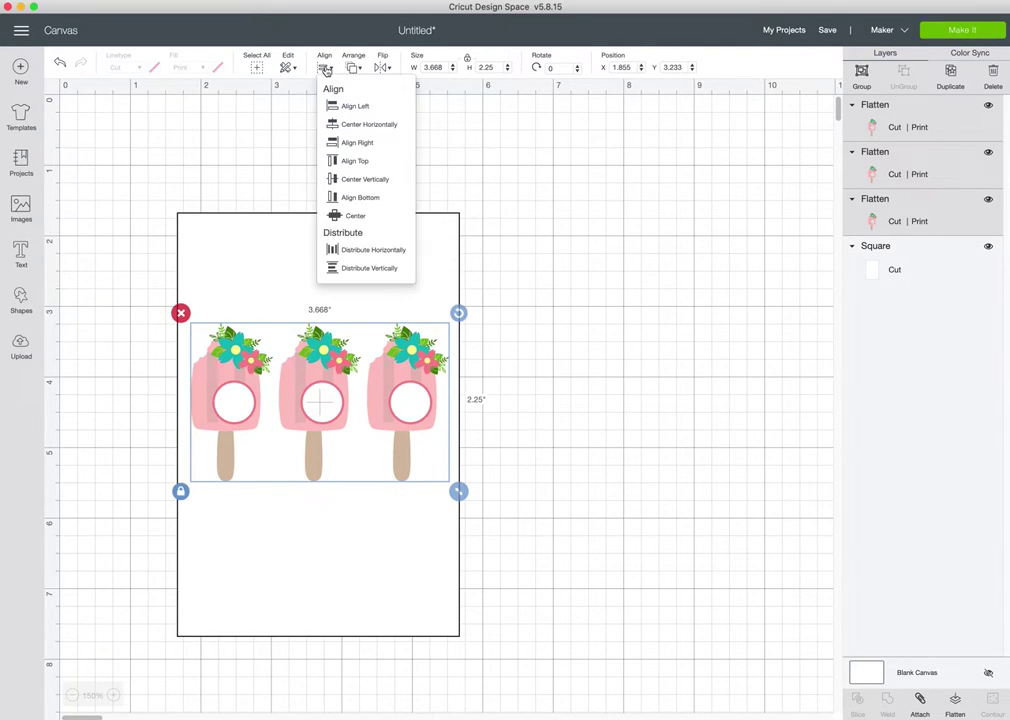
{"action": "left_click", "coordinate": [352, 162]}
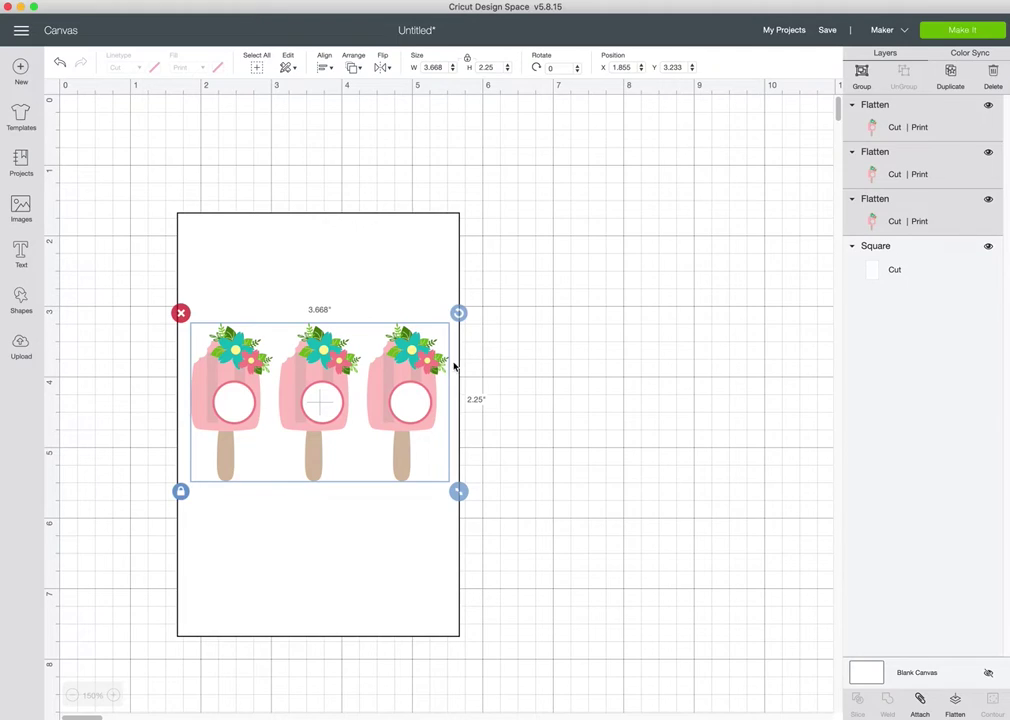
- Group and flatten the three-popsicle row, then duplicate it and place the copy below the original
{"action": "left_click", "coordinate": [863, 72]}
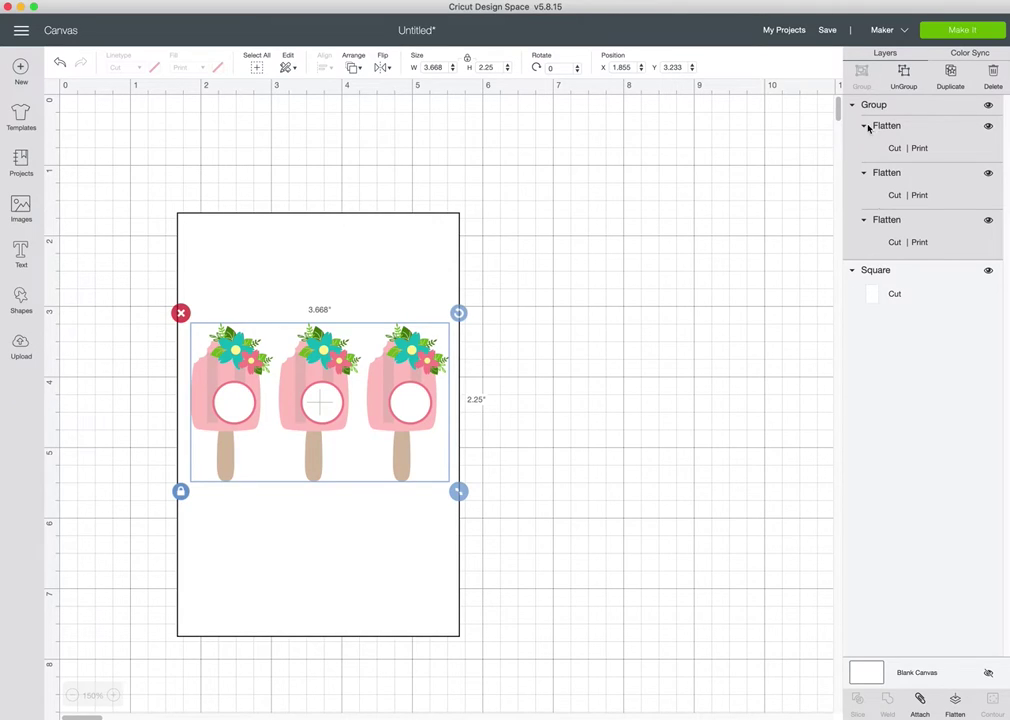
{"action": "left_click", "coordinate": [955, 701]}
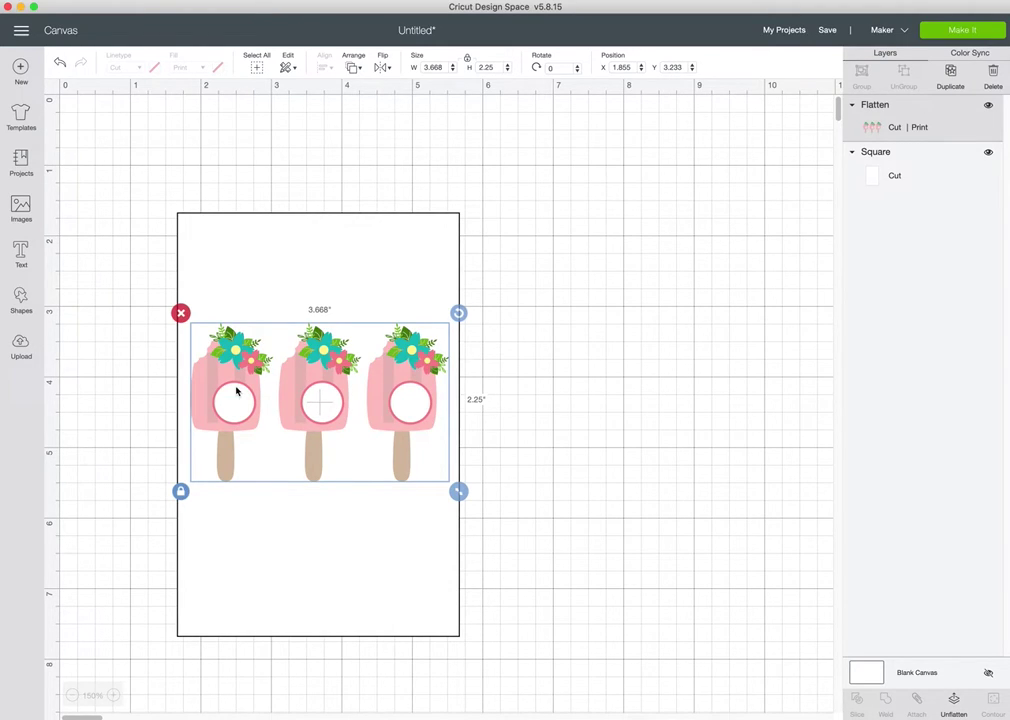
{"action": "left_click", "coordinate": [951, 73]}
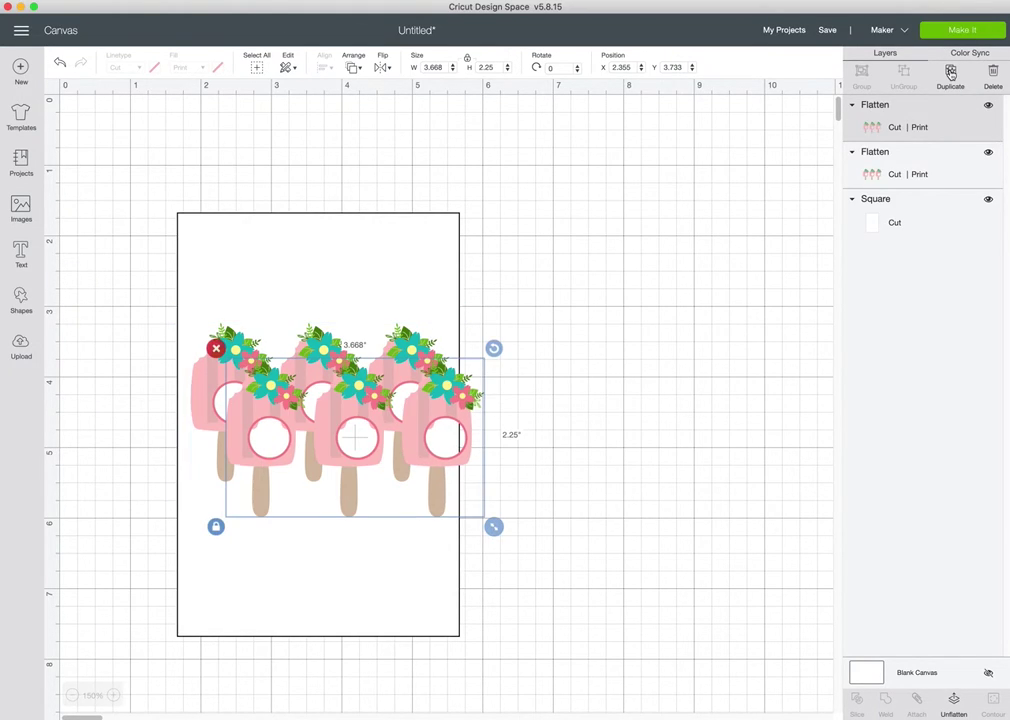
{"action": "left_click_drag", "start_coordinate": [437, 408], "coordinate": [401, 514]}
{"action": "mouse_move", "coordinate": [338, 379]}
{"action": "left_mouse_down"}
{"action": "mouse_move", "coordinate": [334, 345]}
{"action": "mouse_move", "coordinate": [337, 356]}
{"action": "left_mouse_up"}
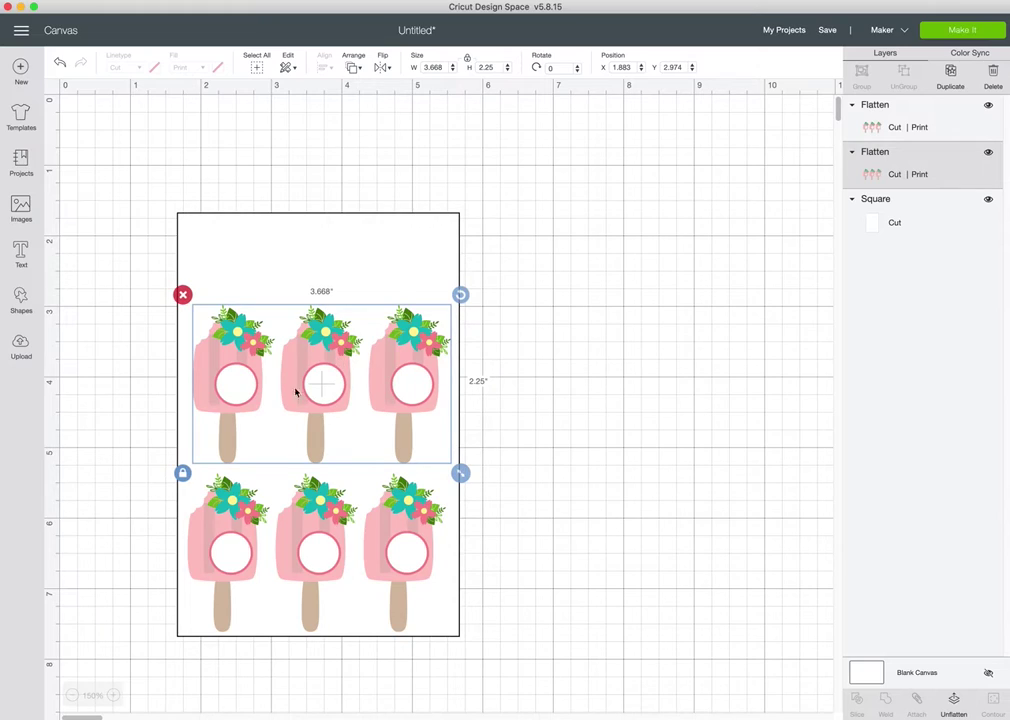
- Center both popsicle rows horizontally, nudge them up once, and flatten into one 3.668" by 4.639" image
{"action": "left_click", "coordinate": [240, 515], "text": "shift"}
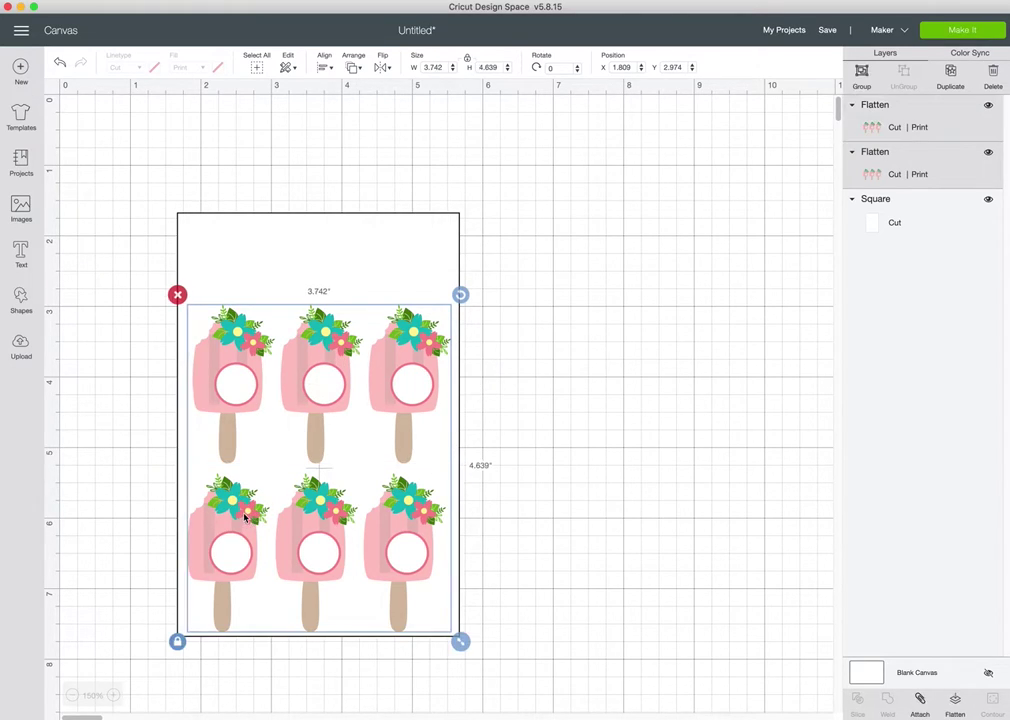
{"action": "left_click", "coordinate": [324, 68]}
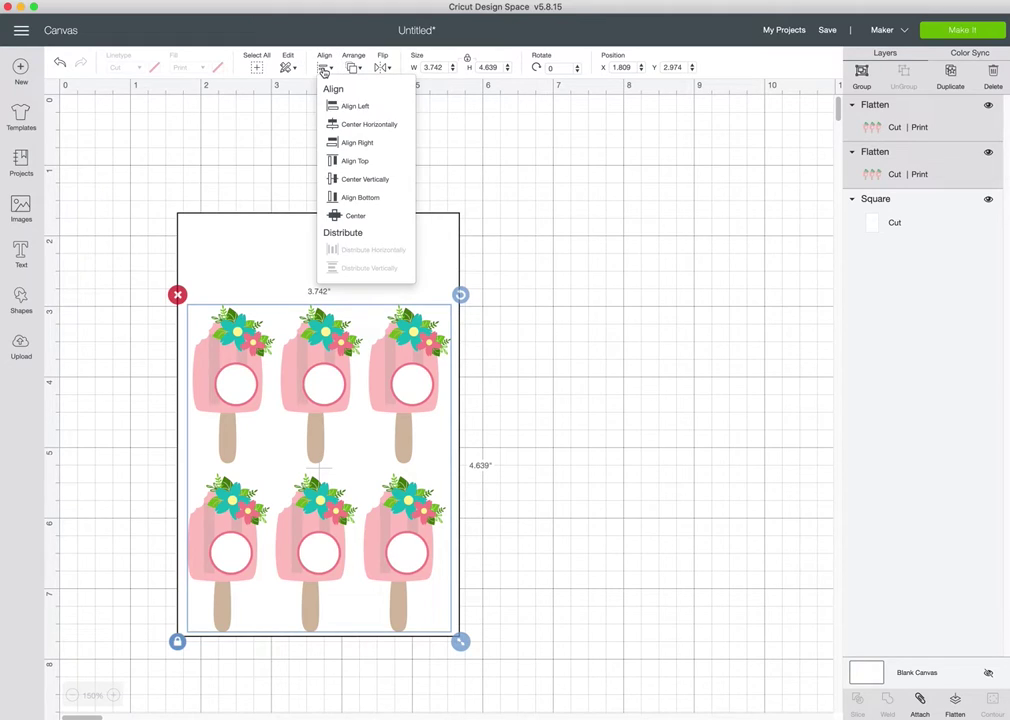
{"action": "left_click", "coordinate": [378, 126]}
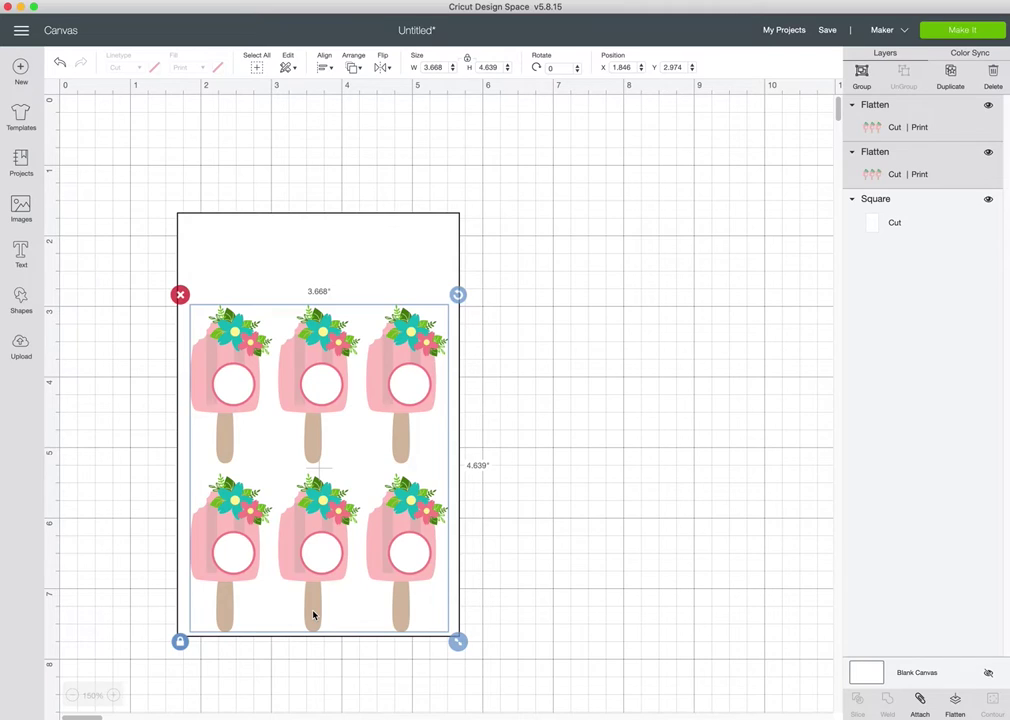
{"action": "key", "text": "Up"}
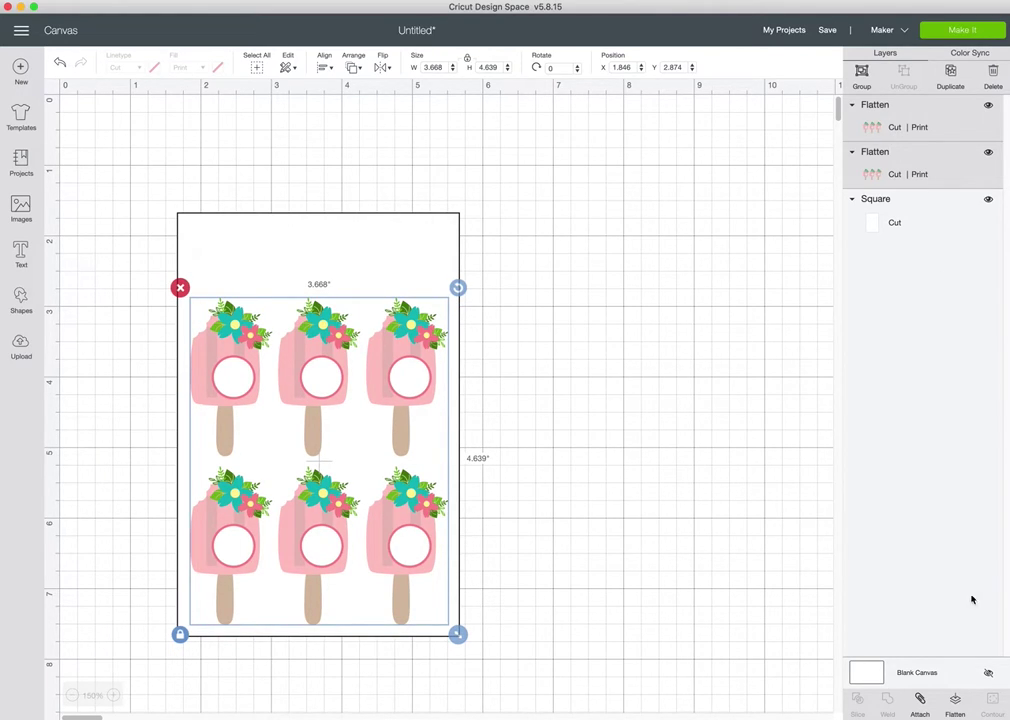
{"action": "left_click", "coordinate": [956, 694]}
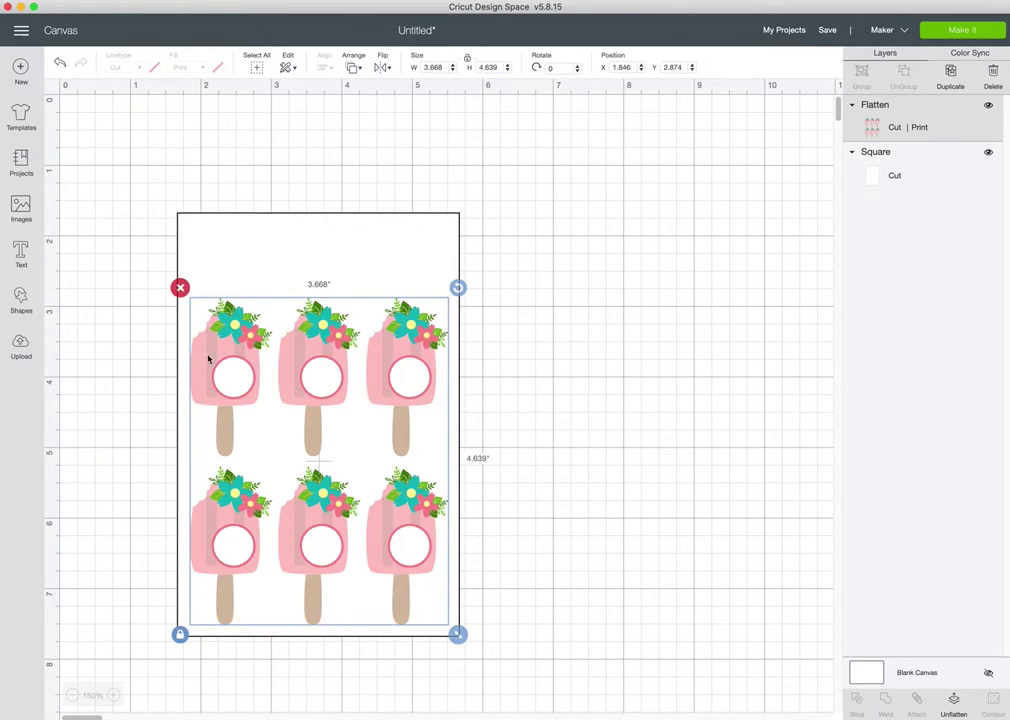
- Add a text box reading 'SCRATCH TO WIN' and select its words
{"action": "left_click", "coordinate": [21, 255]}
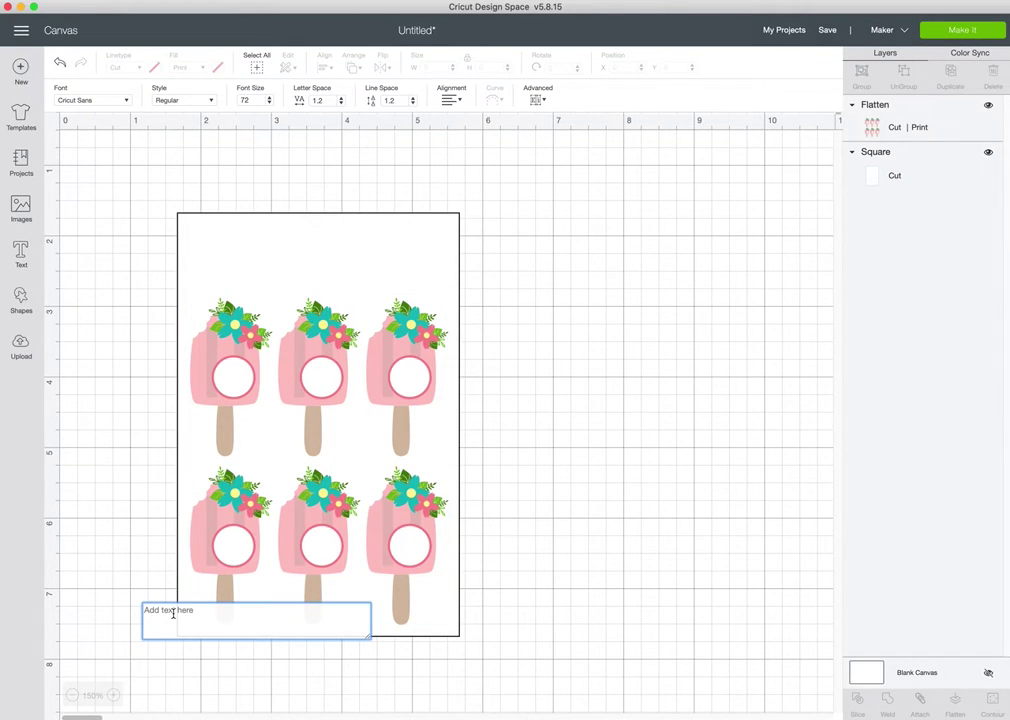
{"action": "type", "text": "SCRATCH"}
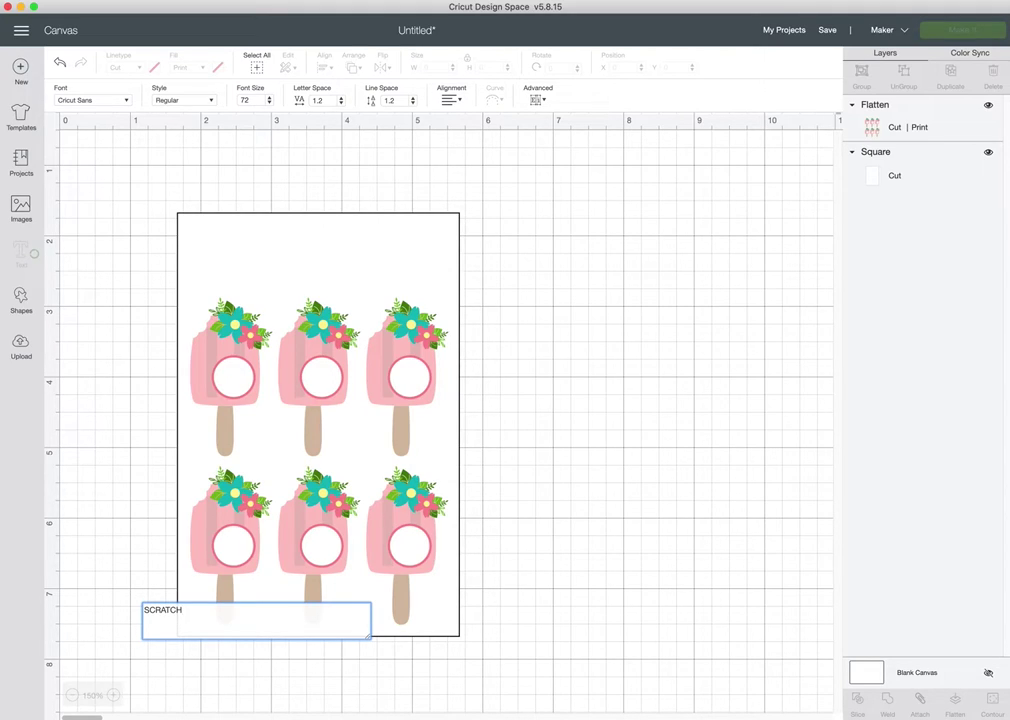
{"action": "type", "text": " TO WIN"}
{"action": "left_click", "coordinate": [86, 290]}
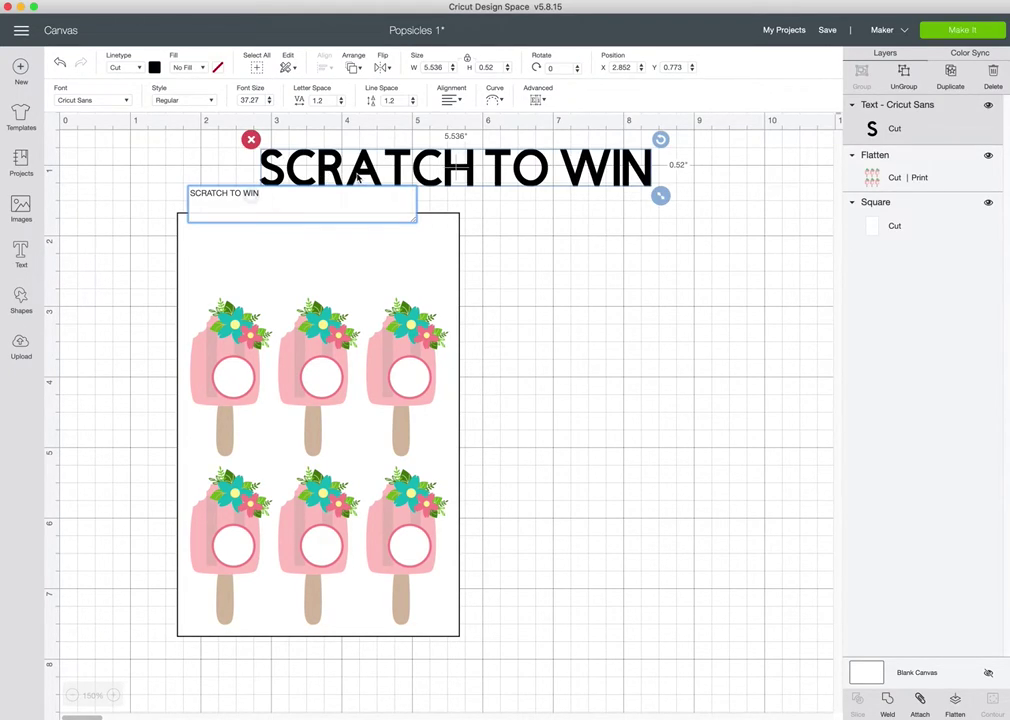
{"action": "left_click_drag", "start_coordinate": [269, 193], "coordinate": [189, 194]}
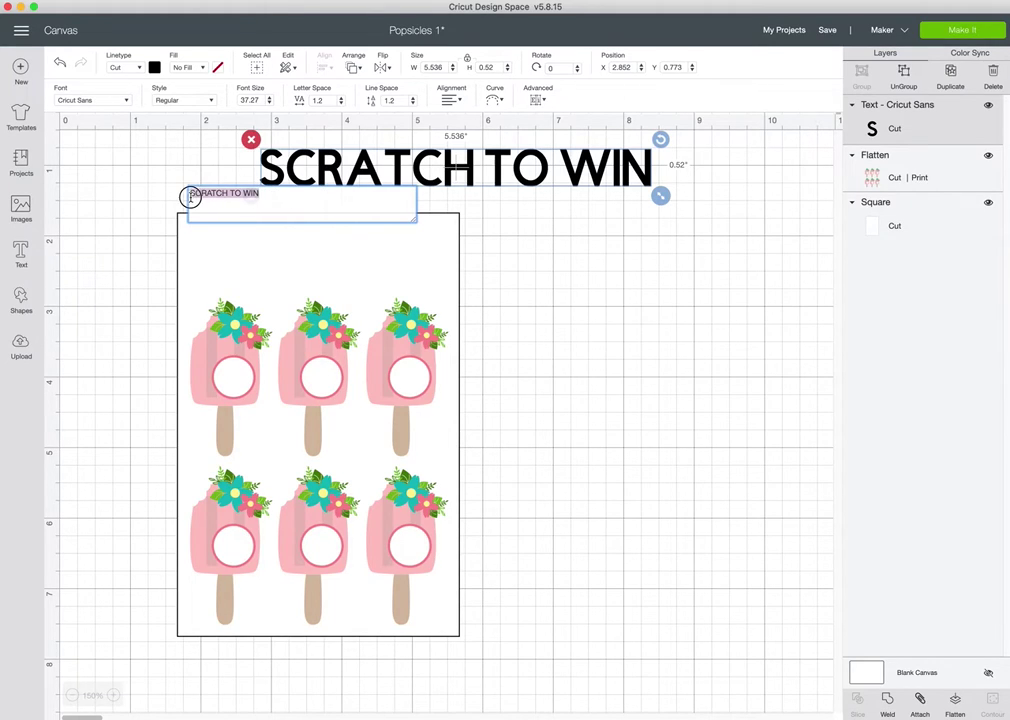
- Set the heading font to LEMONDAY and tighten letter spacing to 1
{"action": "left_click", "coordinate": [76, 98]}
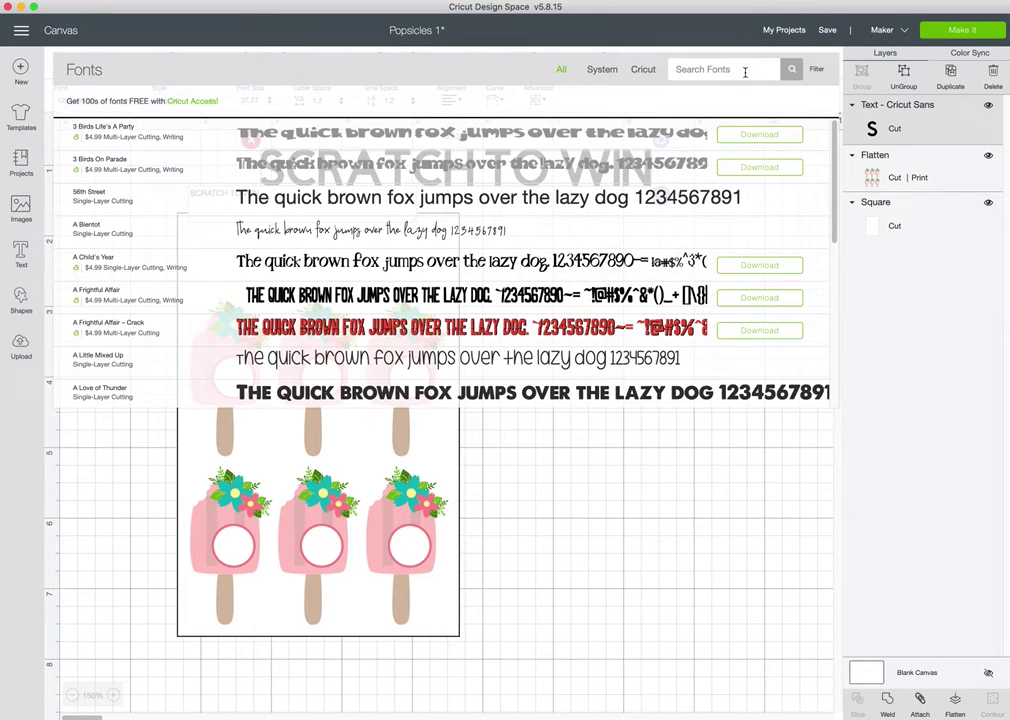
{"action": "type", "text": "l"}
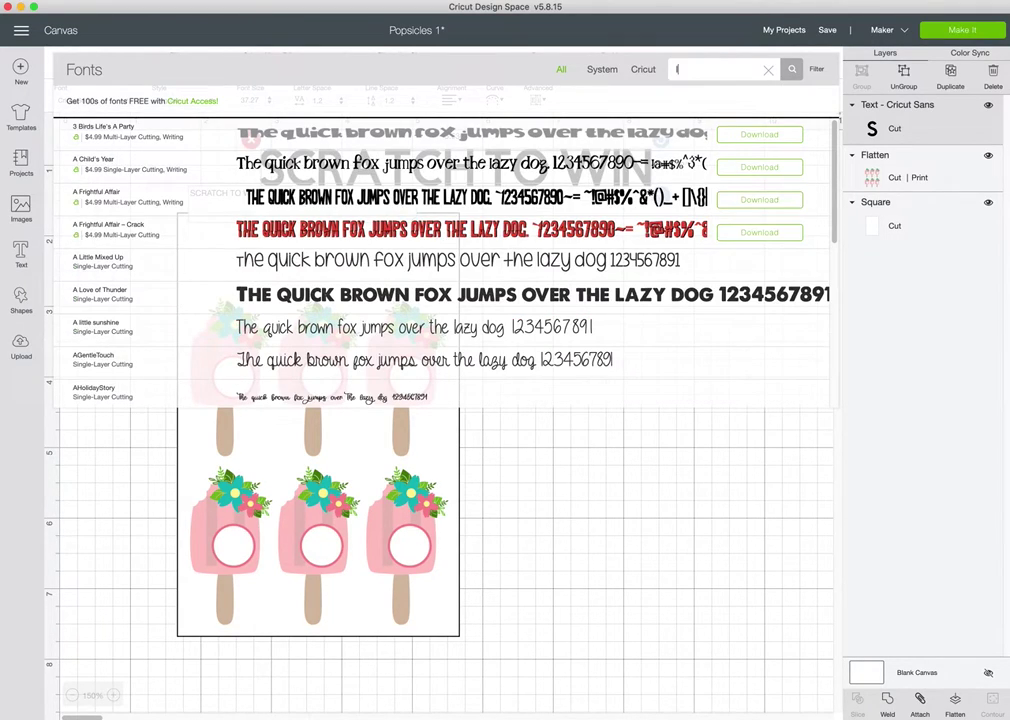
{"action": "type", "text": "emonday"}
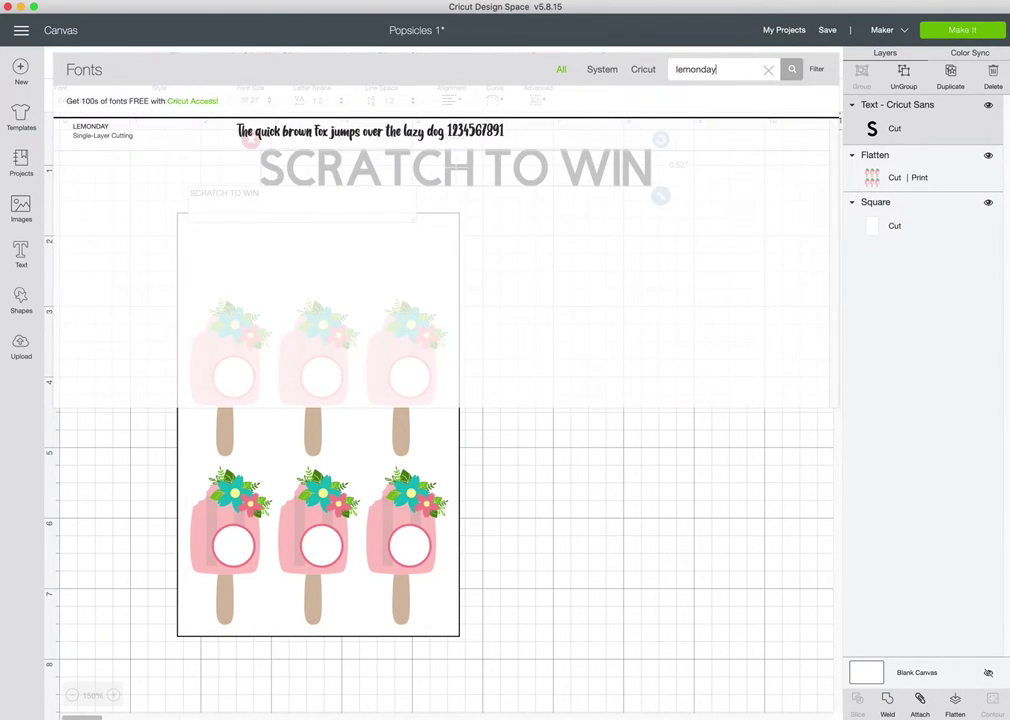
{"action": "left_click", "coordinate": [355, 133]}
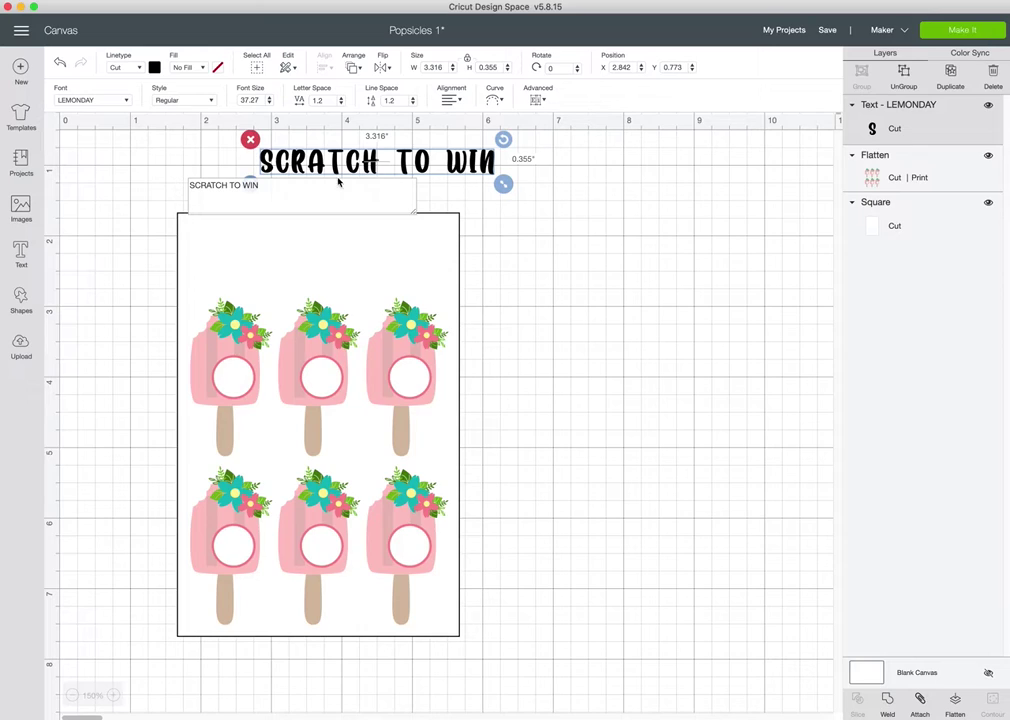
{"action": "left_click", "coordinate": [341, 104]}
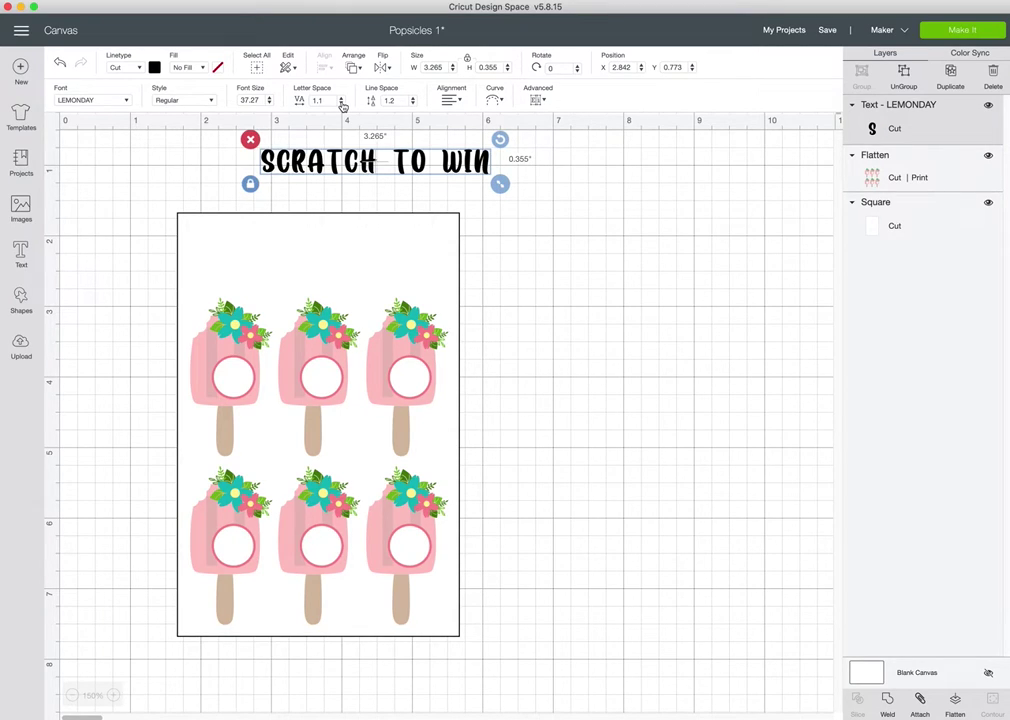
{"action": "left_click", "coordinate": [341, 104]}
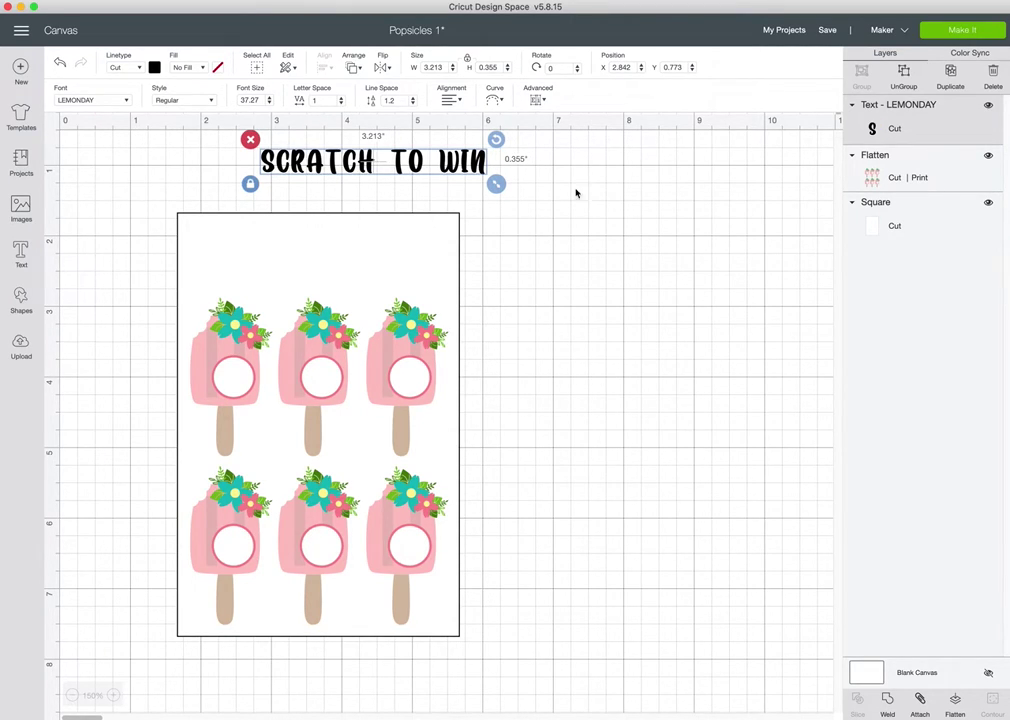
- Place the heading across the card's top and enlarge it to 3.473" by 0.383"
{"action": "left_click_drag", "start_coordinate": [347, 170], "coordinate": [303, 257]}
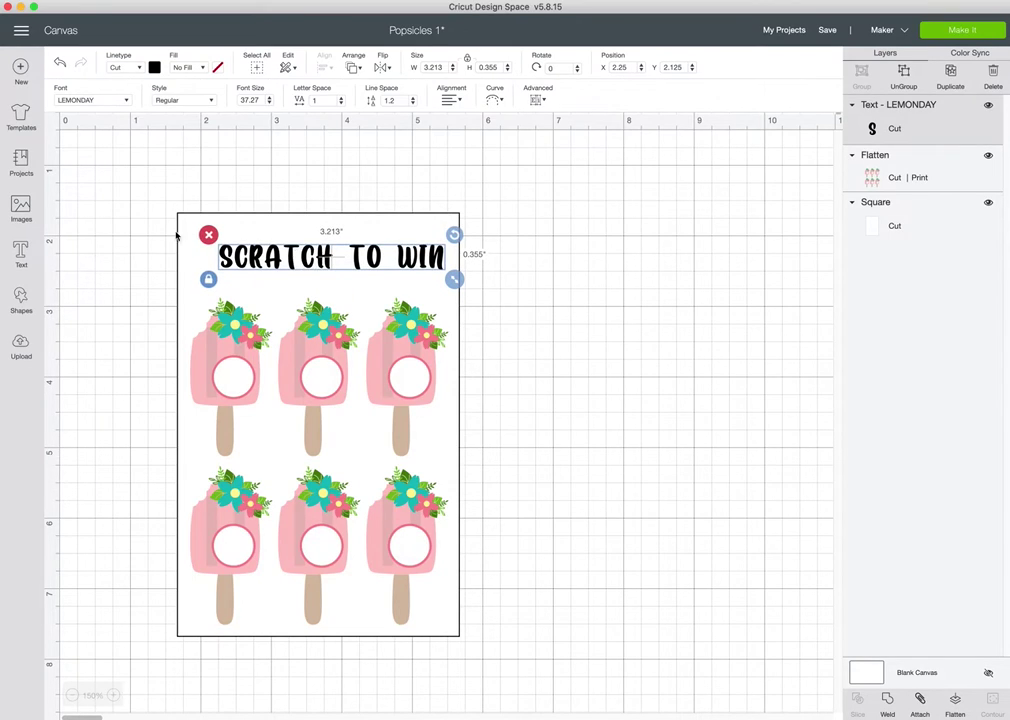
{"action": "left_click_drag", "start_coordinate": [407, 257], "coordinate": [380, 251]}
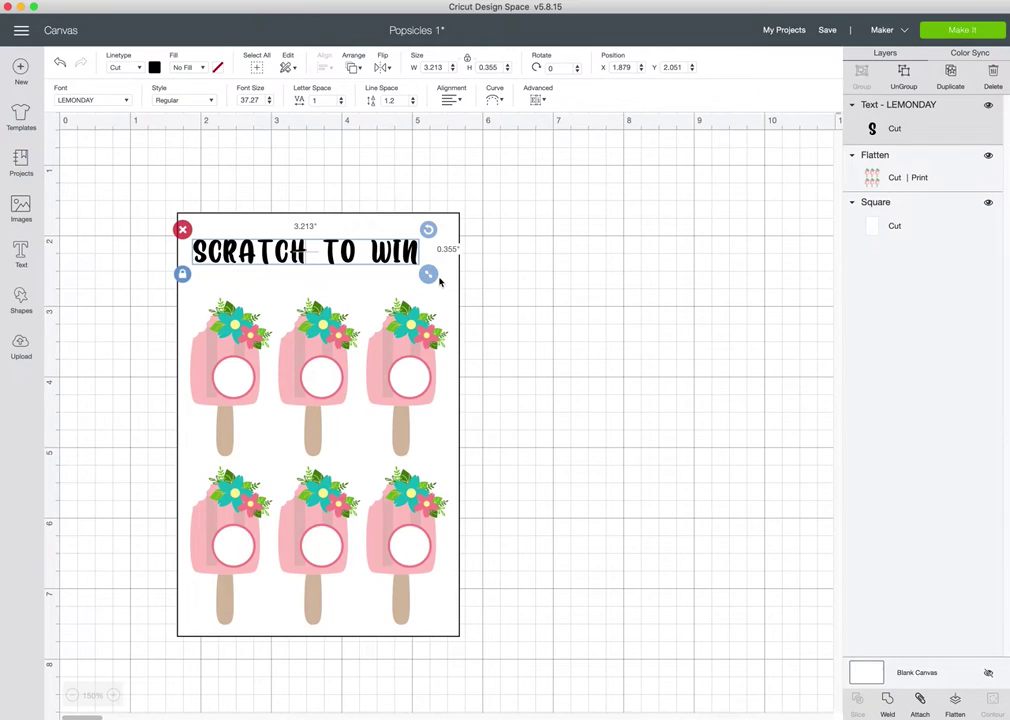
{"action": "left_click_drag", "start_coordinate": [430, 276], "coordinate": [451, 291]}
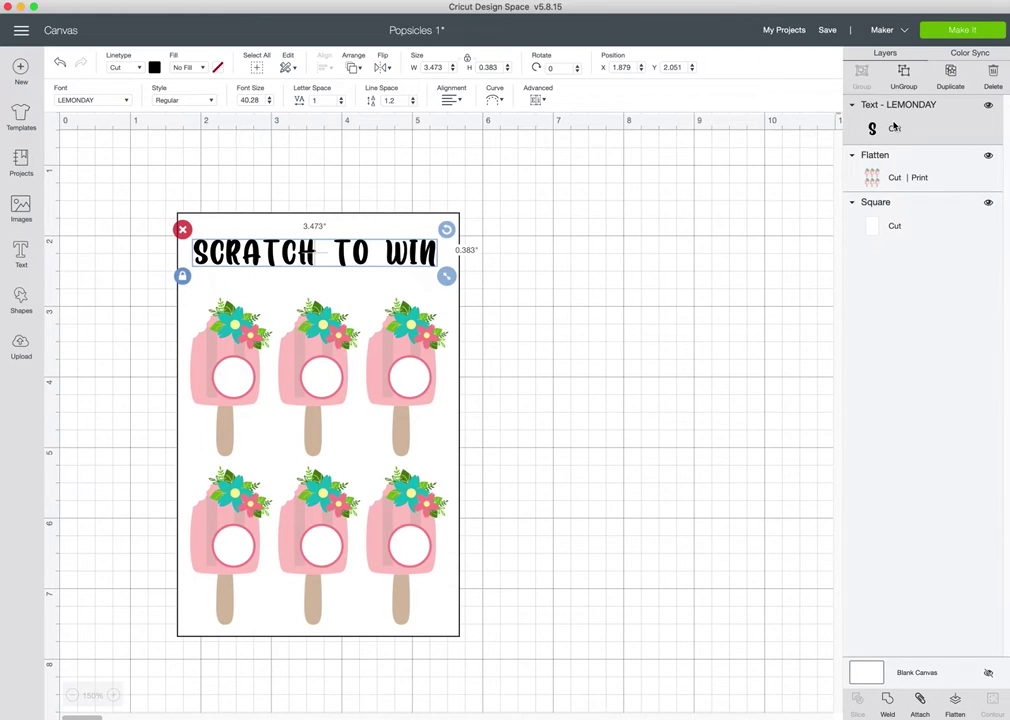
- Align the SCRATCH TO WIN title to the card square's horizontal centre, then reselect the title
{"action": "left_click", "coordinate": [886, 219]}
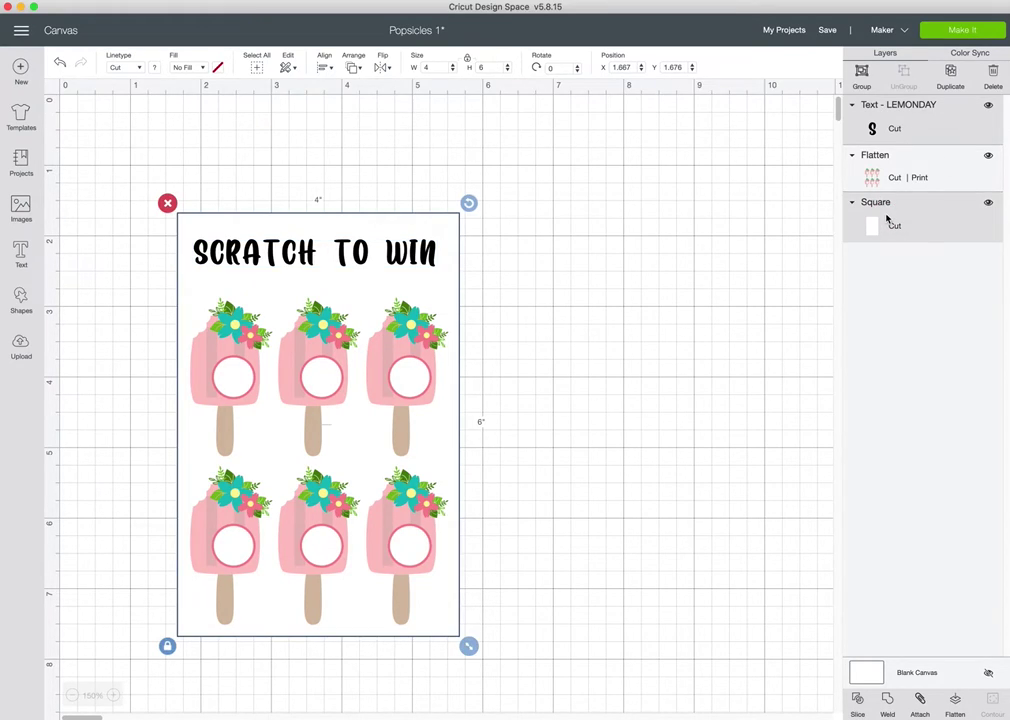
{"action": "left_click", "coordinate": [325, 67]}
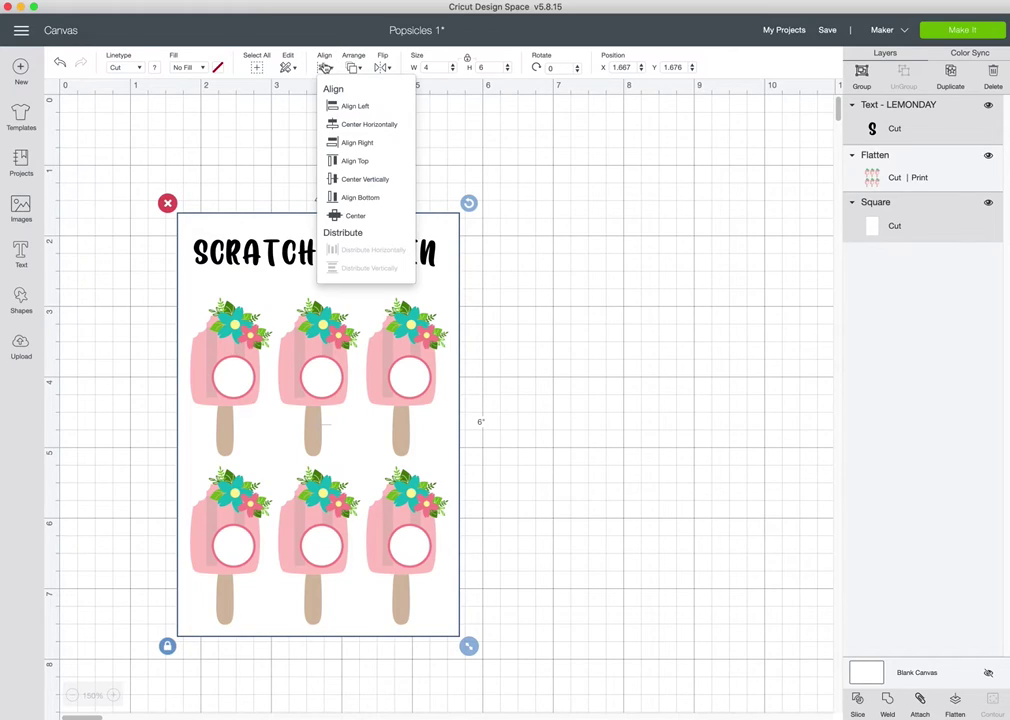
{"action": "left_click", "coordinate": [370, 124]}
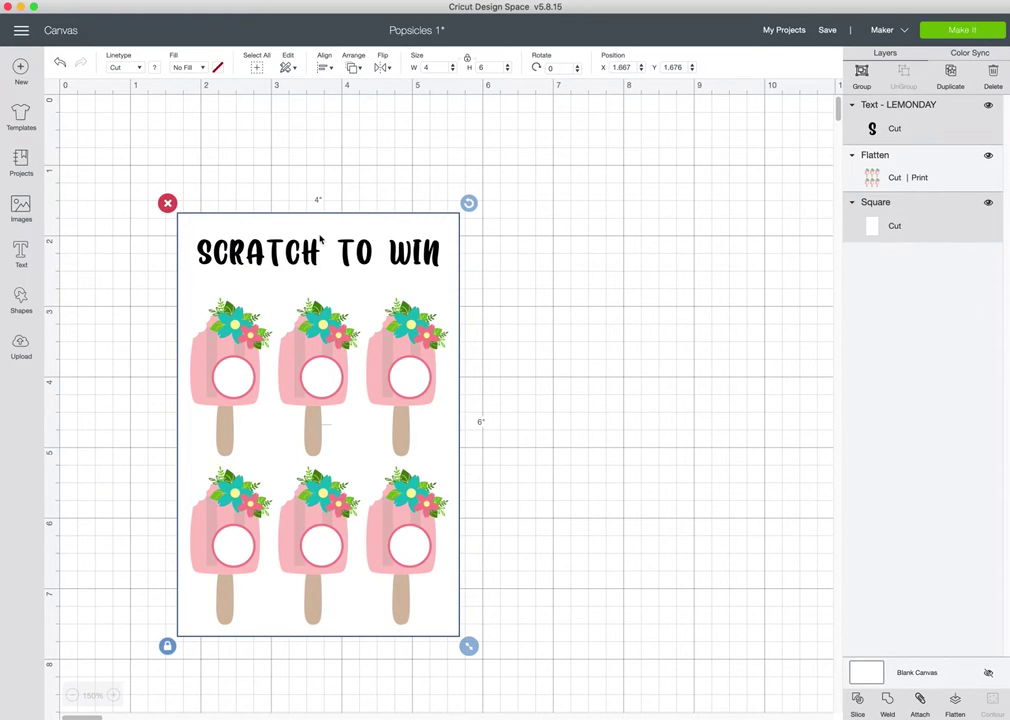
{"action": "left_click", "coordinate": [706, 271]}
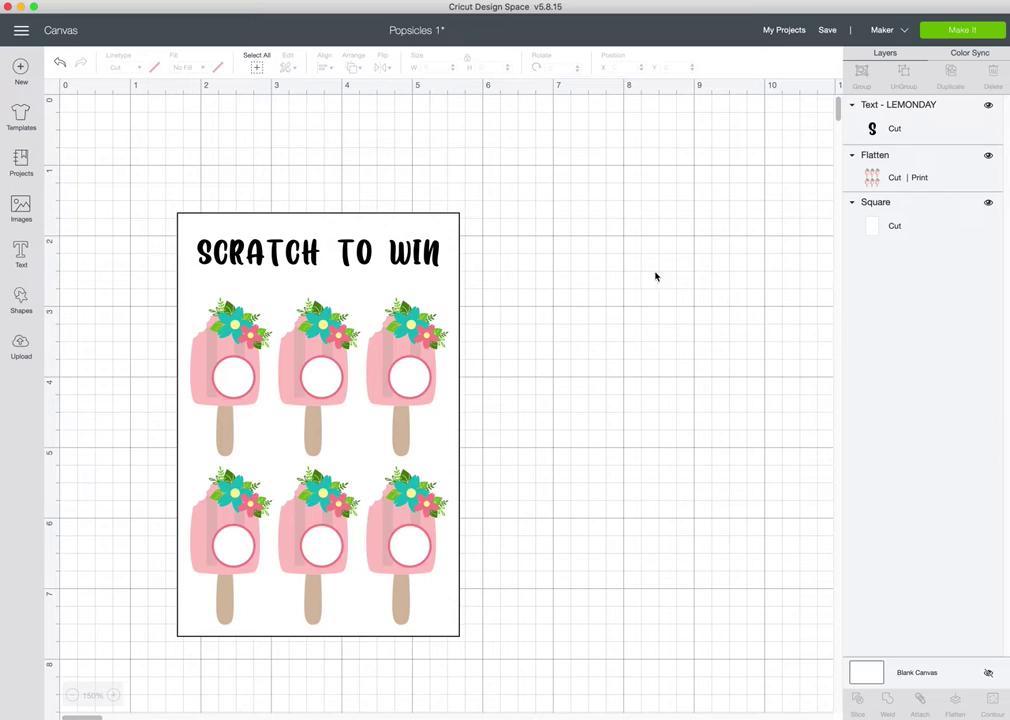
{"action": "left_click", "coordinate": [313, 254]}
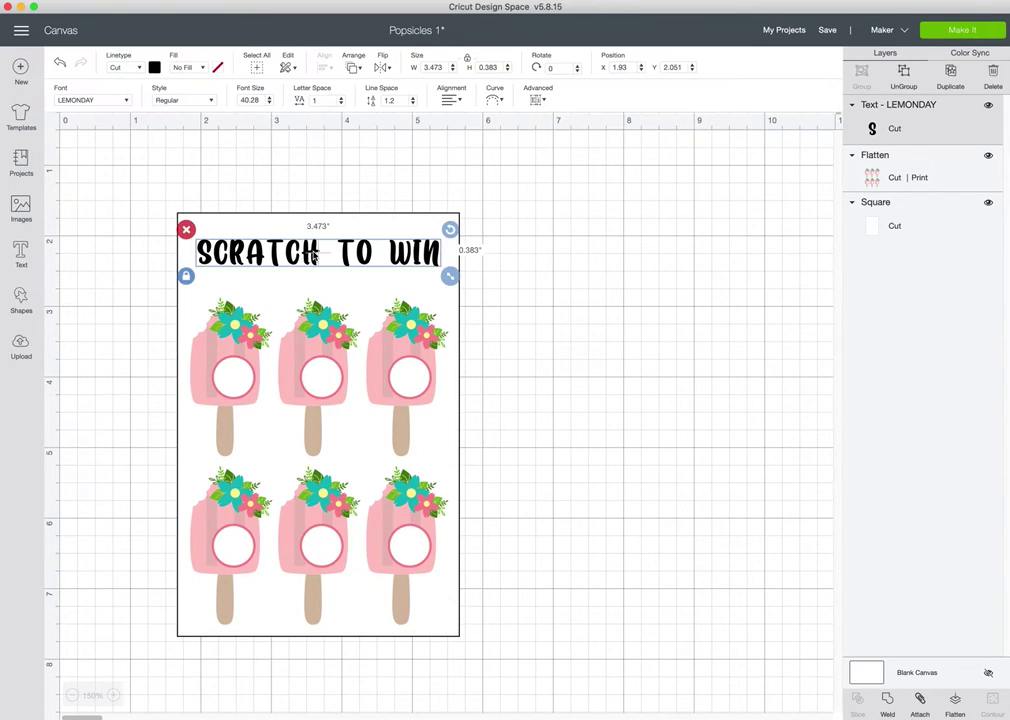
- Change the SCRATCH TO WIN title colour from black to dark green
{"action": "left_click", "coordinate": [155, 67]}
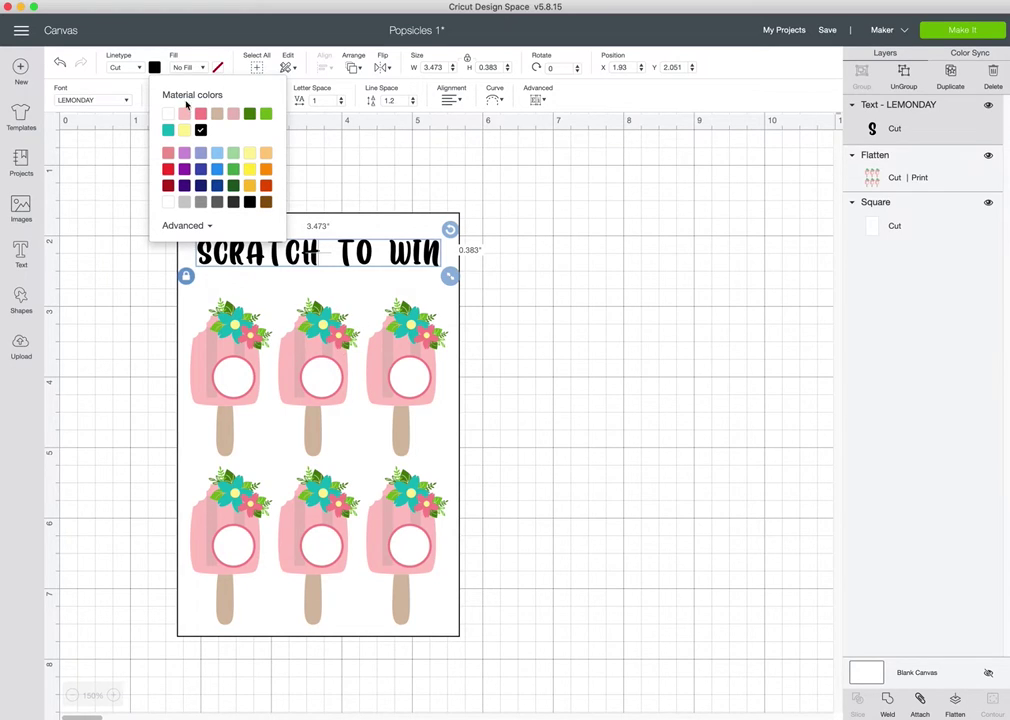
{"action": "left_click", "coordinate": [249, 116]}
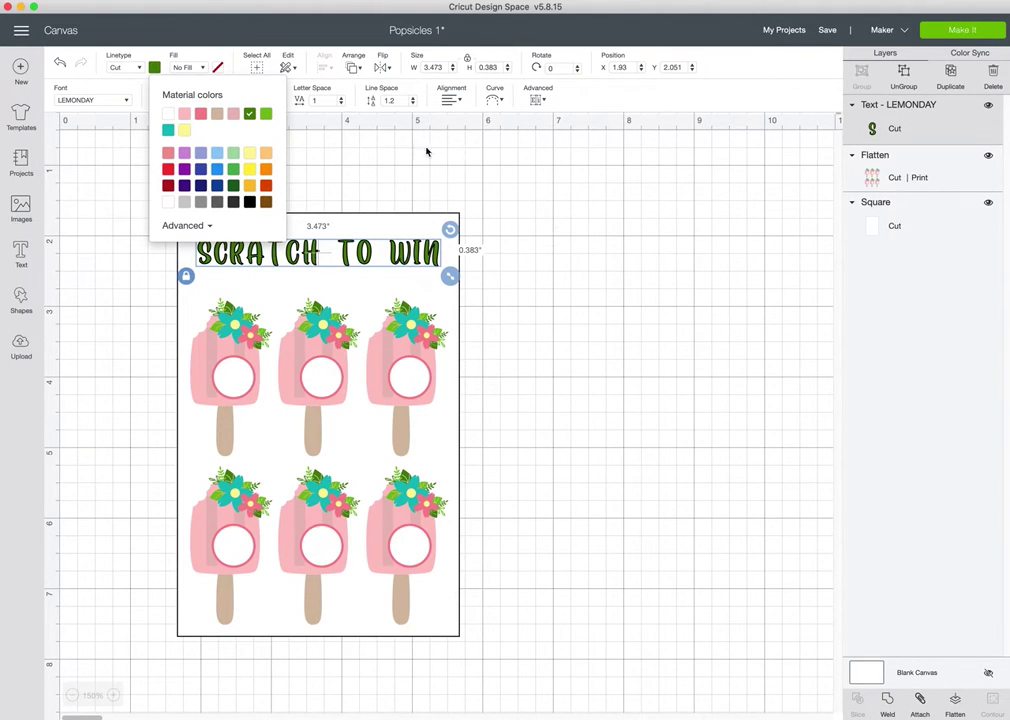
- Bend the SCRATCH TO WIN title into an arc with the Curve diameter slider
{"action": "left_click", "coordinate": [497, 100]}
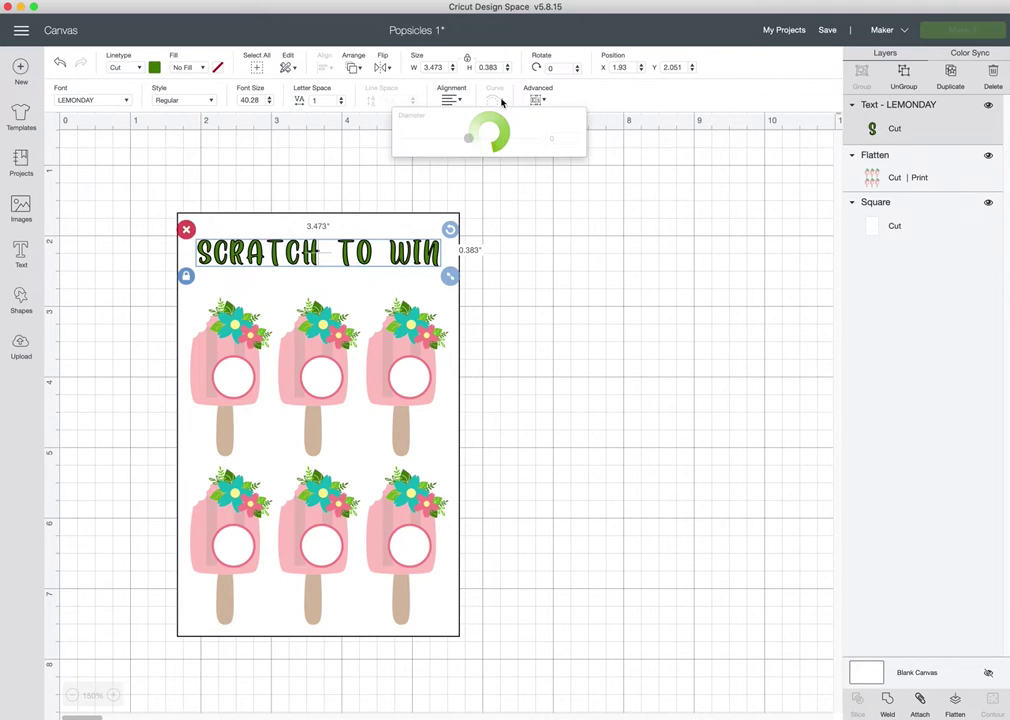
{"action": "left_click_drag", "start_coordinate": [469, 138], "coordinate": [500, 149]}
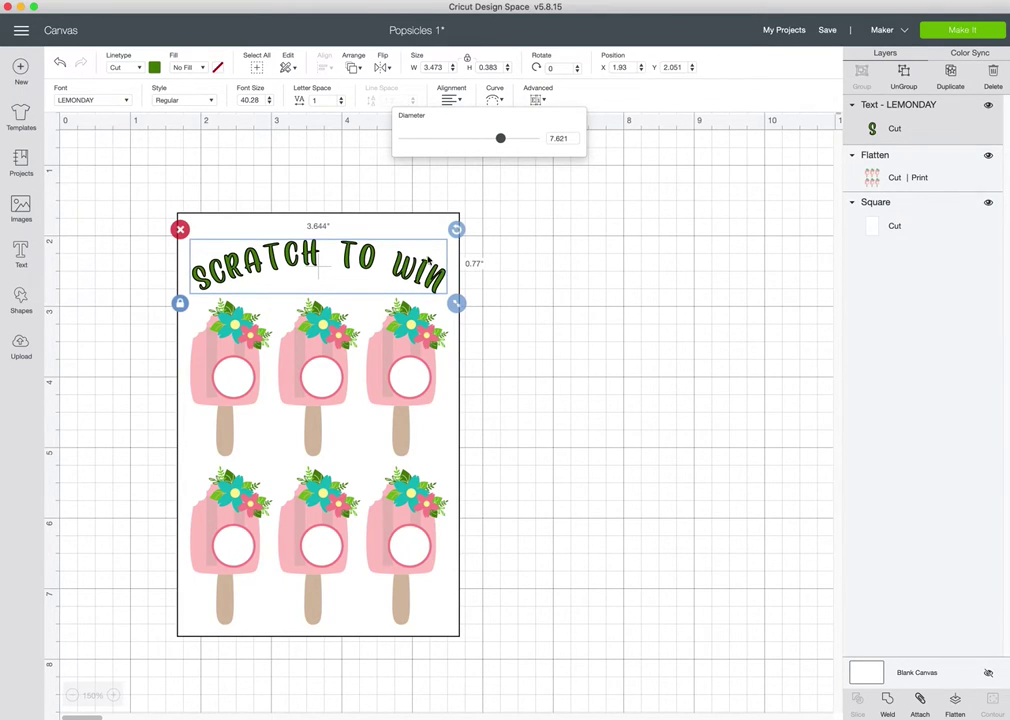
{"action": "left_click", "coordinate": [478, 278]}
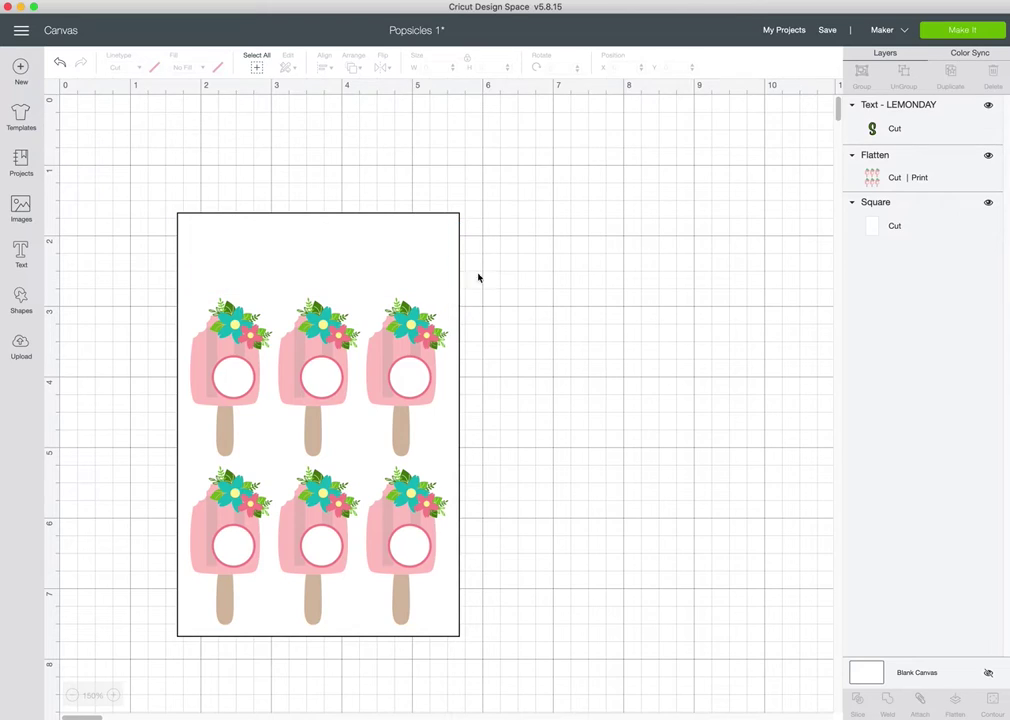
- Raise the curved title slightly and recentre it horizontally on the card square
{"action": "left_click", "coordinate": [345, 260]}
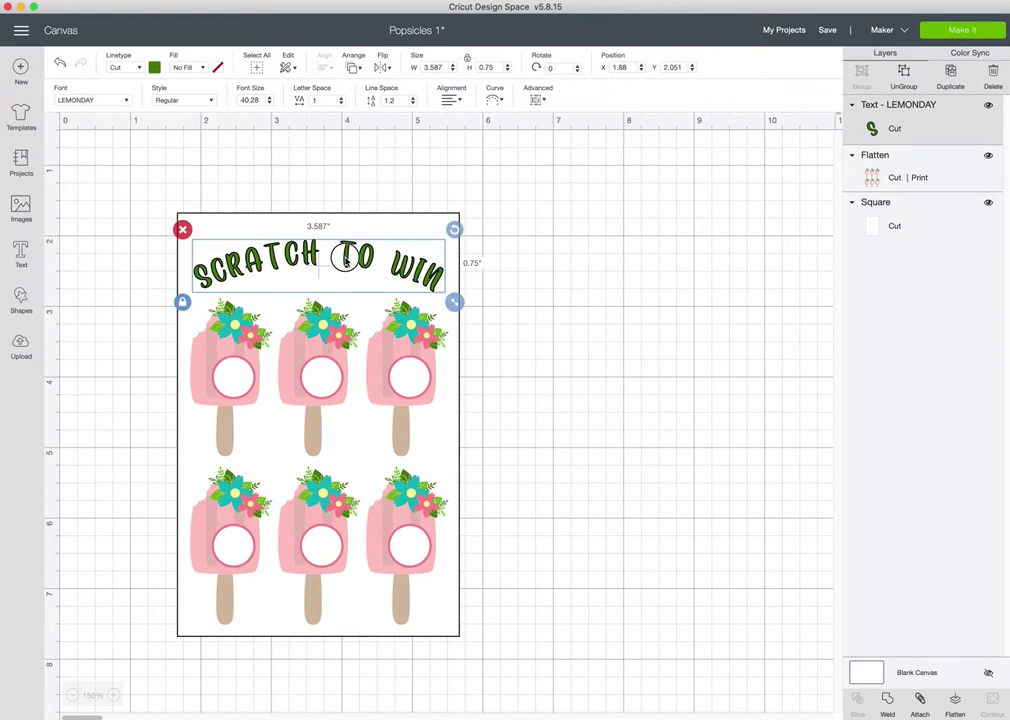
{"action": "left_click_drag", "start_coordinate": [345, 260], "coordinate": [345, 250]}
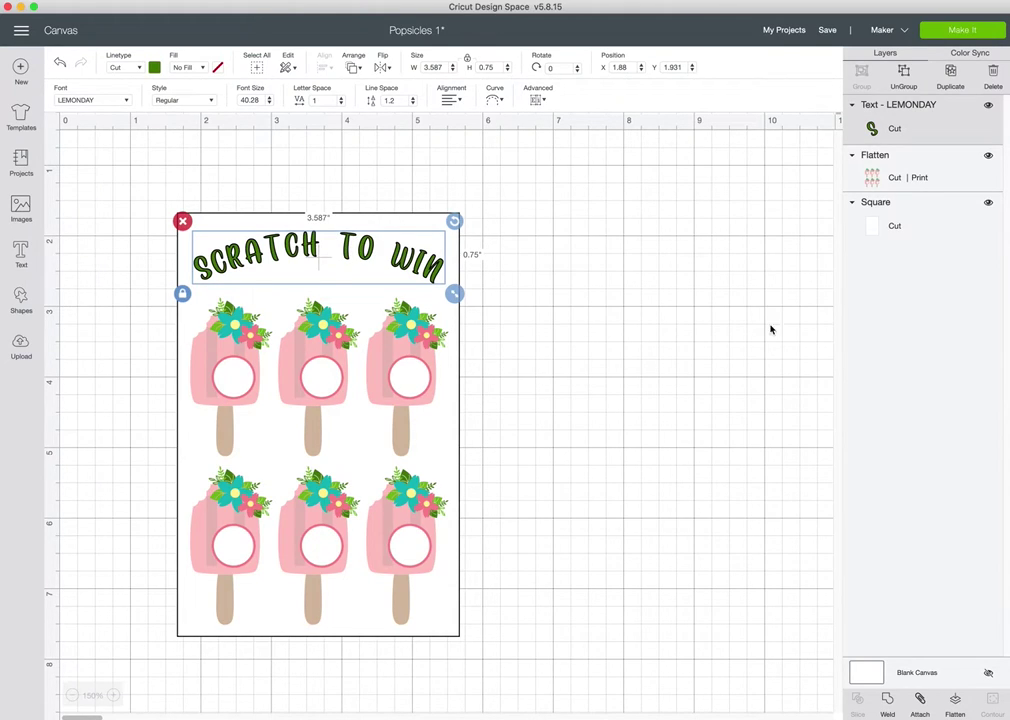
{"action": "left_click", "coordinate": [888, 227]}
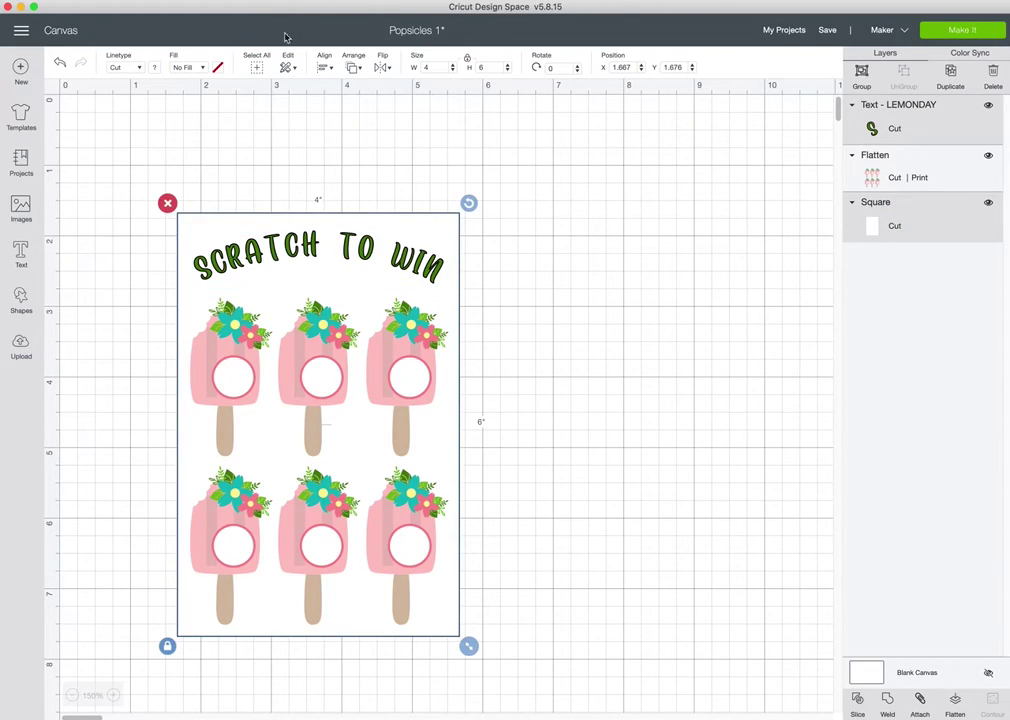
{"action": "left_click", "coordinate": [328, 67]}
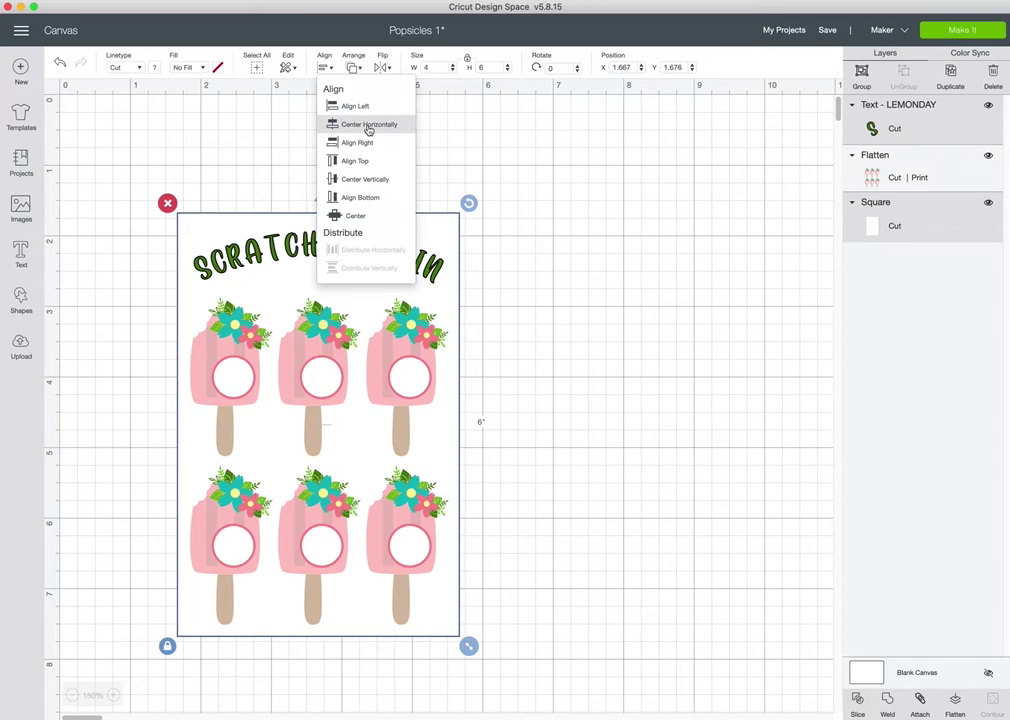
{"action": "left_click", "coordinate": [368, 126]}
{"action": "left_click", "coordinate": [598, 351]}
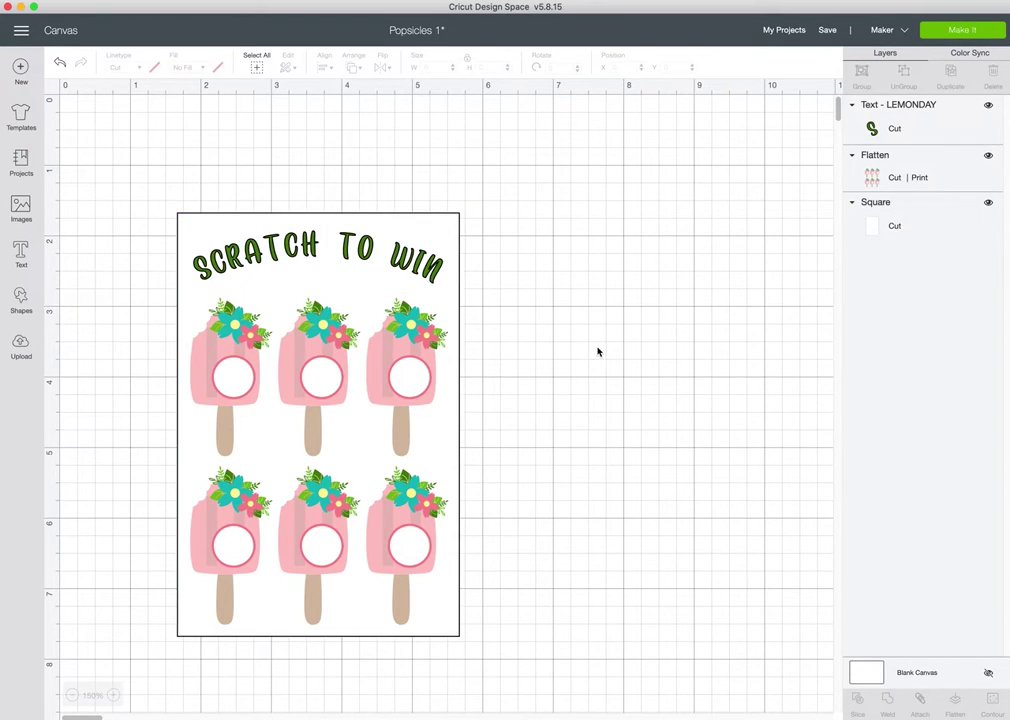
{"action": "left_click", "coordinate": [900, 128]}
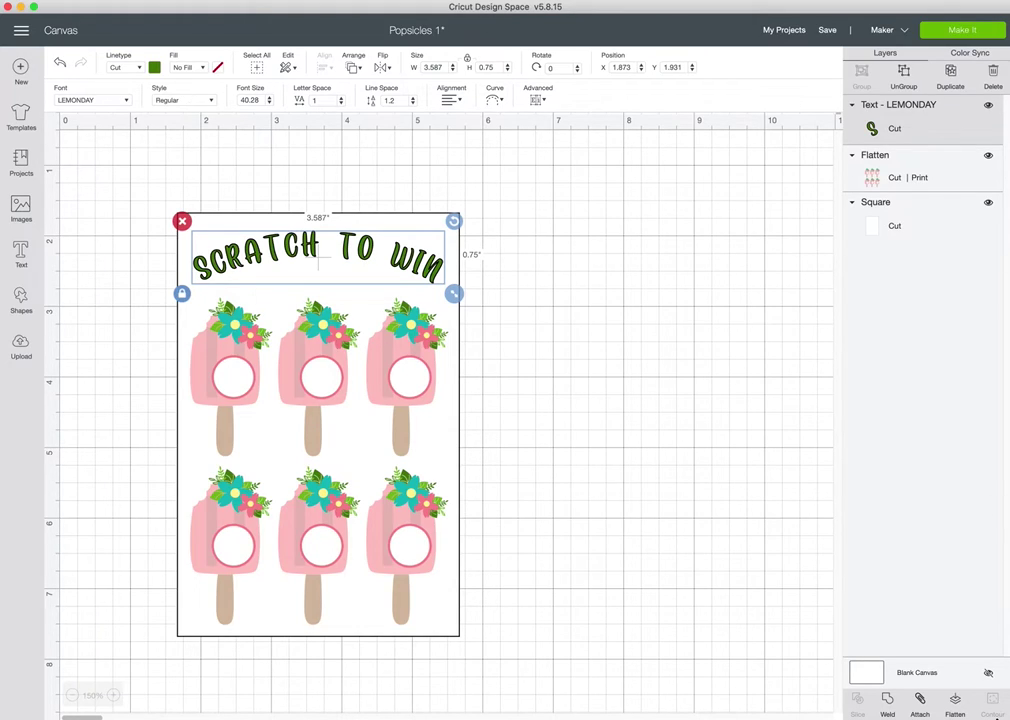
- Flatten the title, then flatten it together with the popsicle artwork into one print image
{"action": "left_click", "coordinate": [956, 702]}
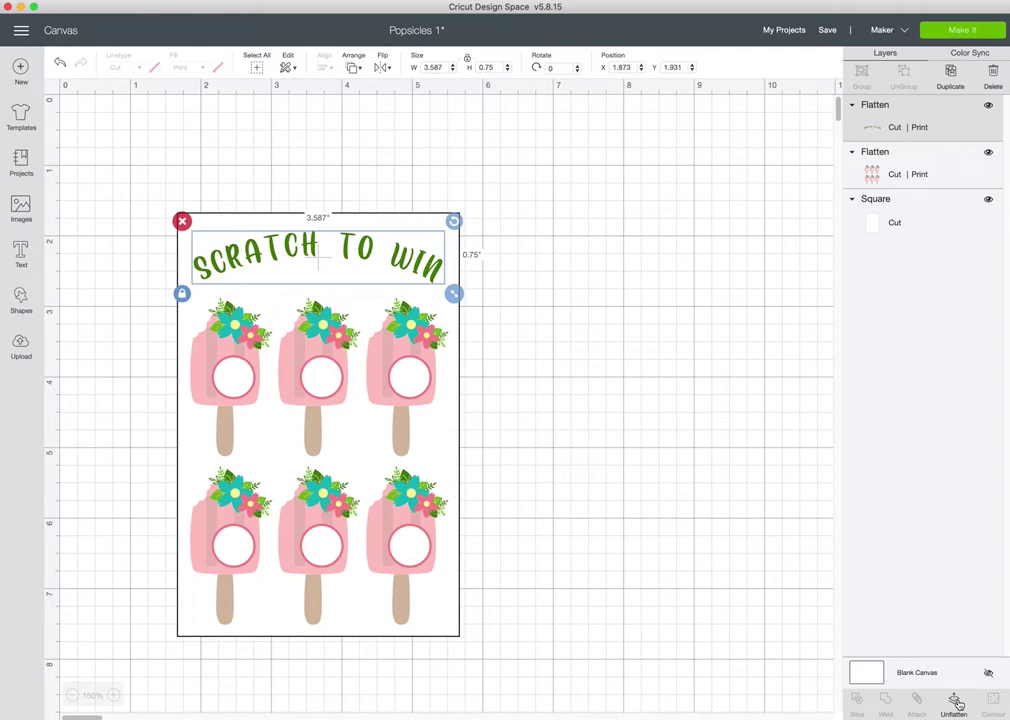
{"action": "left_click", "coordinate": [566, 358]}
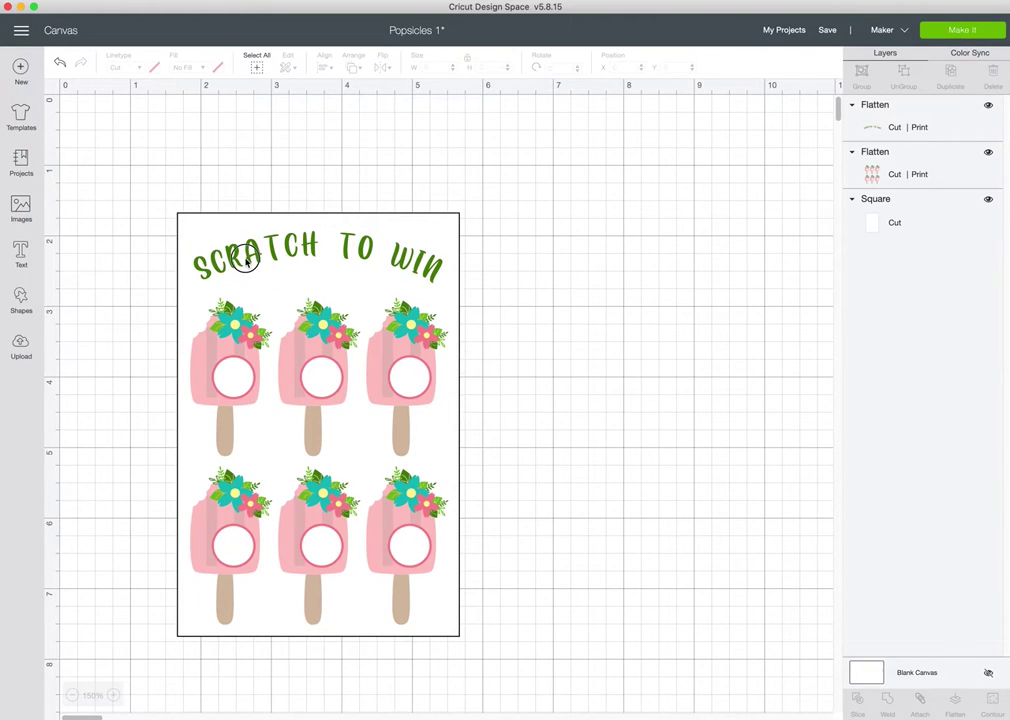
{"action": "left_click", "coordinate": [247, 260]}
{"action": "left_click", "coordinate": [250, 505], "text": "shift"}
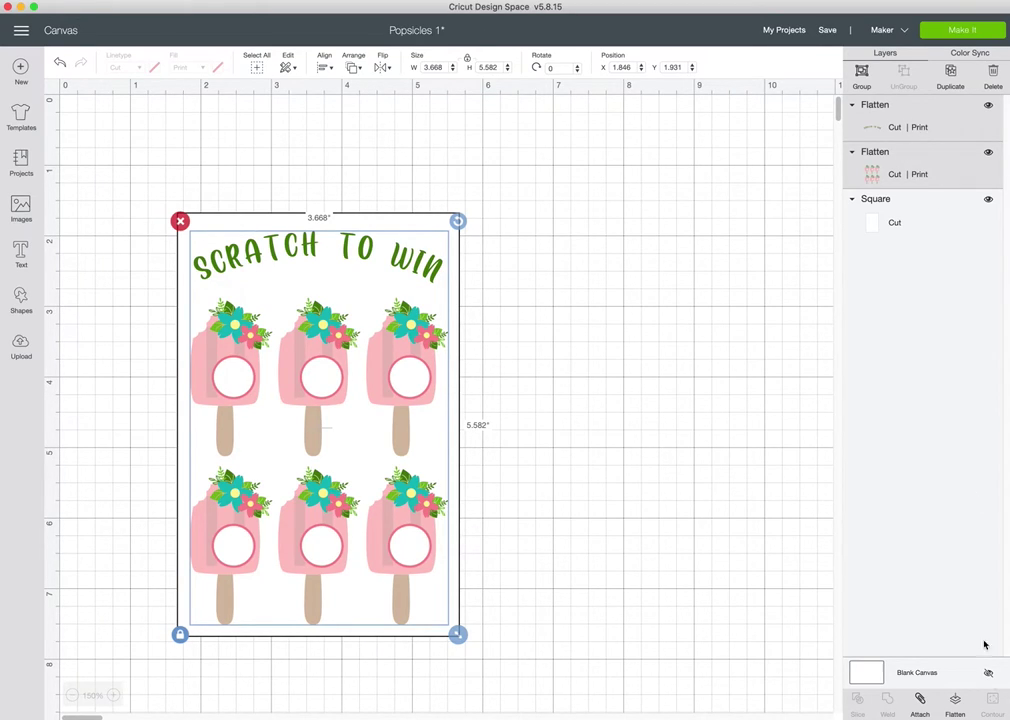
{"action": "left_click", "coordinate": [955, 706]}
{"action": "left_click", "coordinate": [955, 706]}
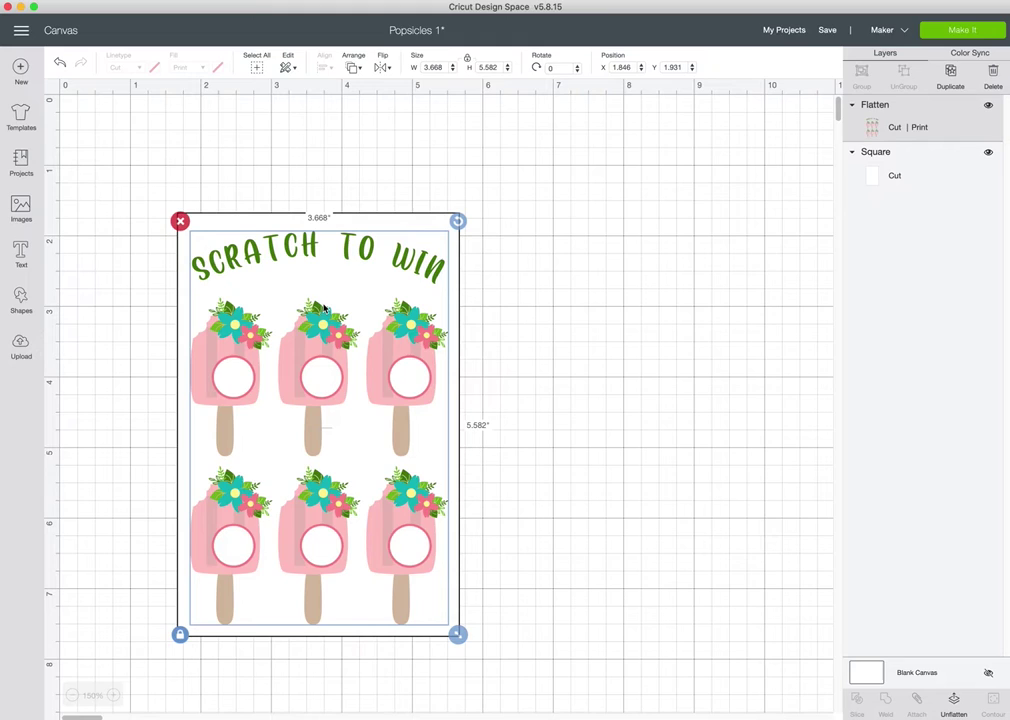
- Centre the combined 3.668" by 5.582" artwork vertically and horizontally on the card
{"action": "left_click", "coordinate": [887, 160], "text": "shift"}
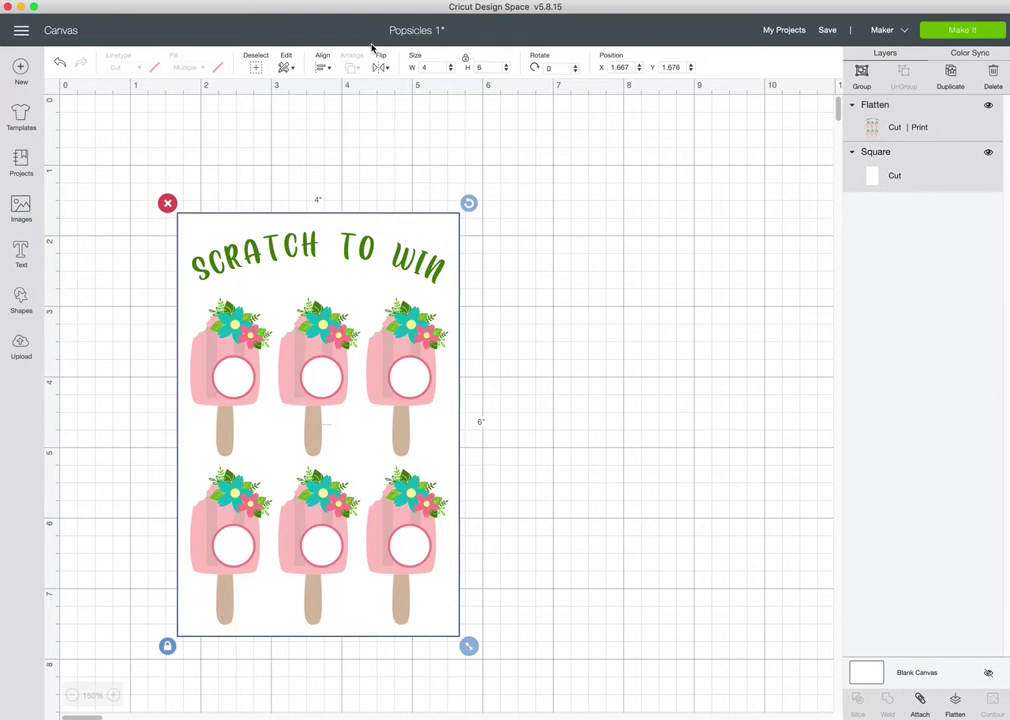
{"action": "left_click", "coordinate": [323, 68]}
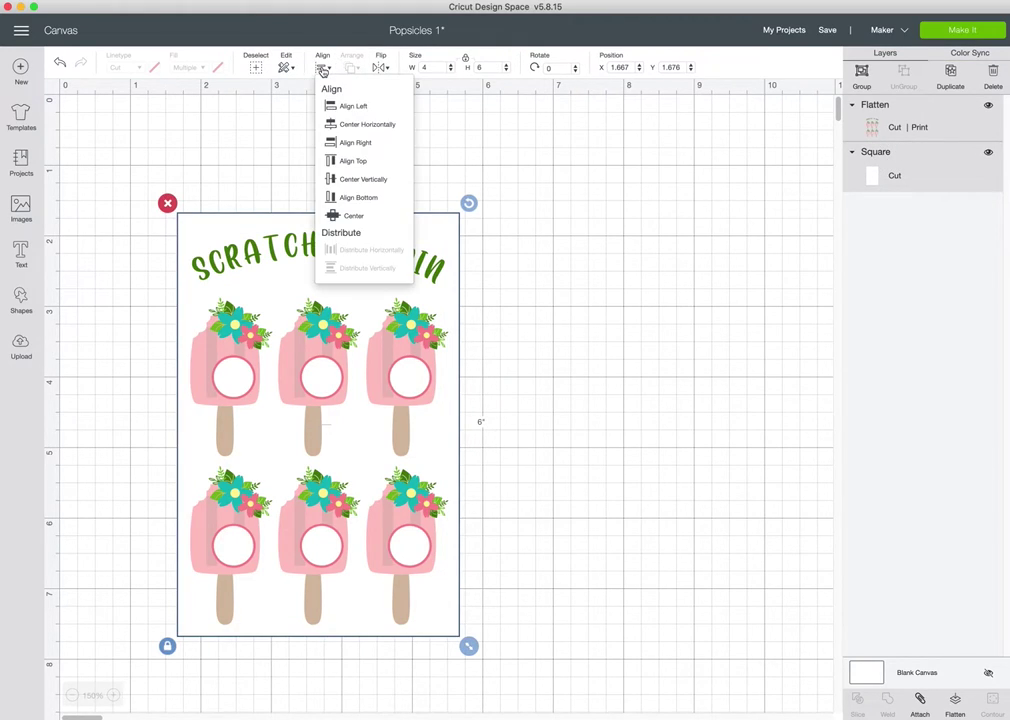
{"action": "left_click", "coordinate": [360, 179]}
{"action": "left_click", "coordinate": [322, 67]}
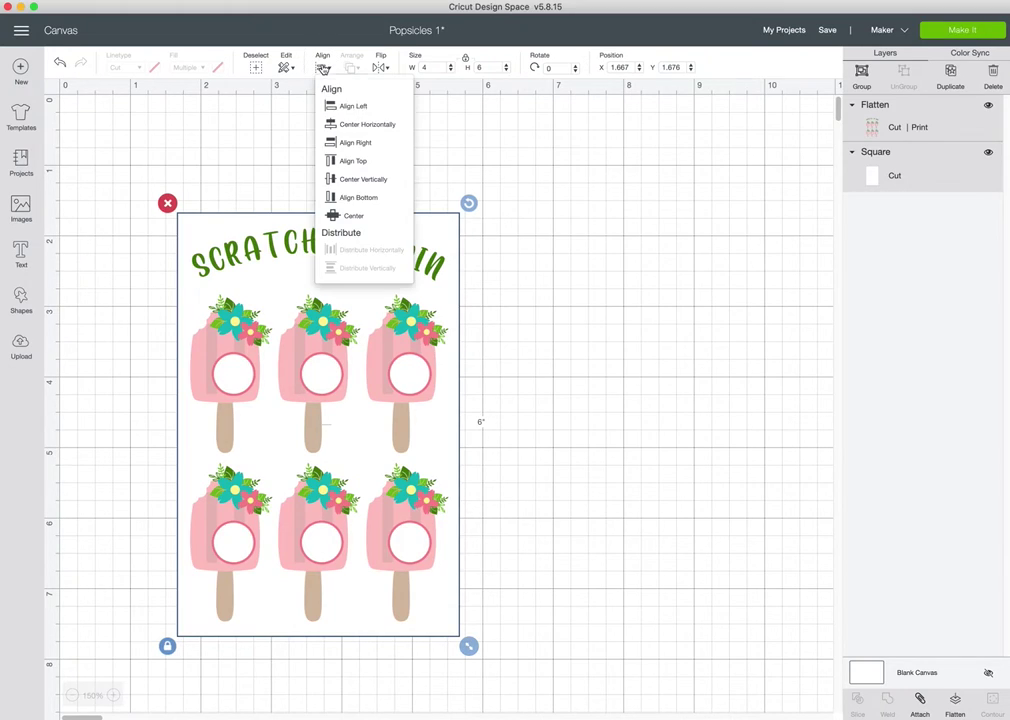
{"action": "left_click", "coordinate": [352, 128]}
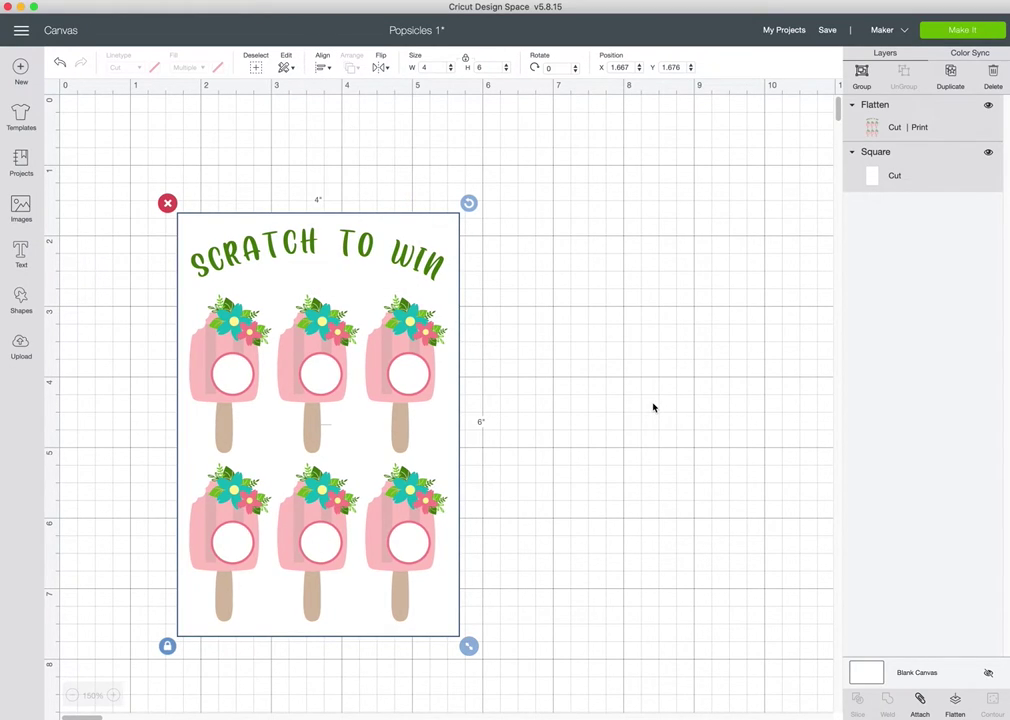
- Add a 'TRY AGAIN' text box with its two lines centre-aligned
{"action": "left_click", "coordinate": [583, 401]}
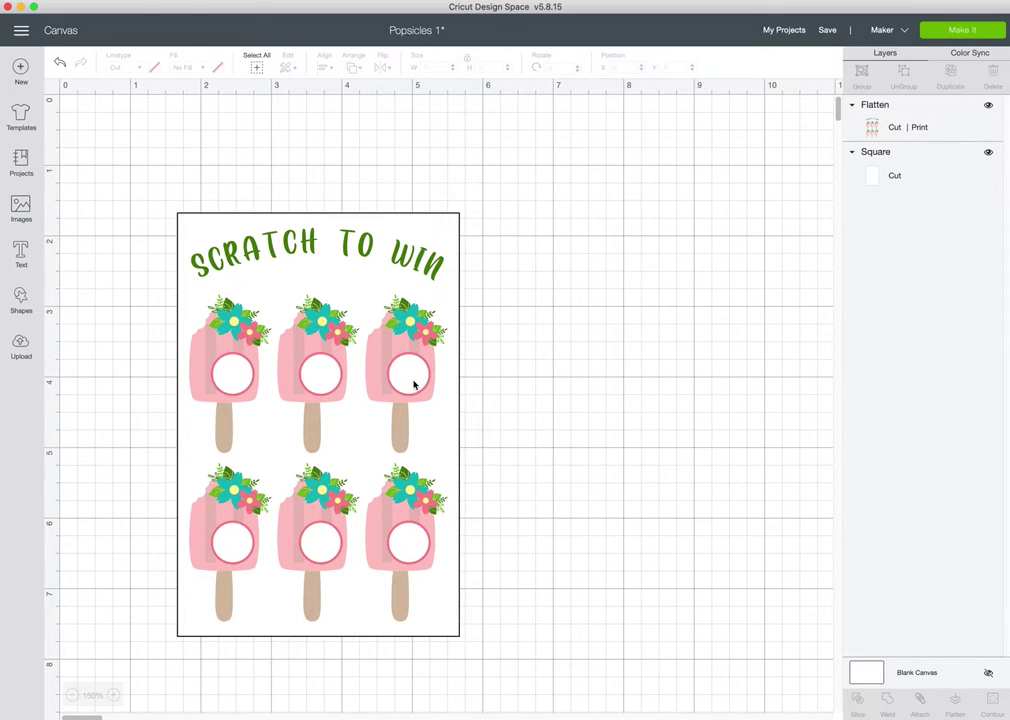
{"action": "left_click", "coordinate": [21, 253]}
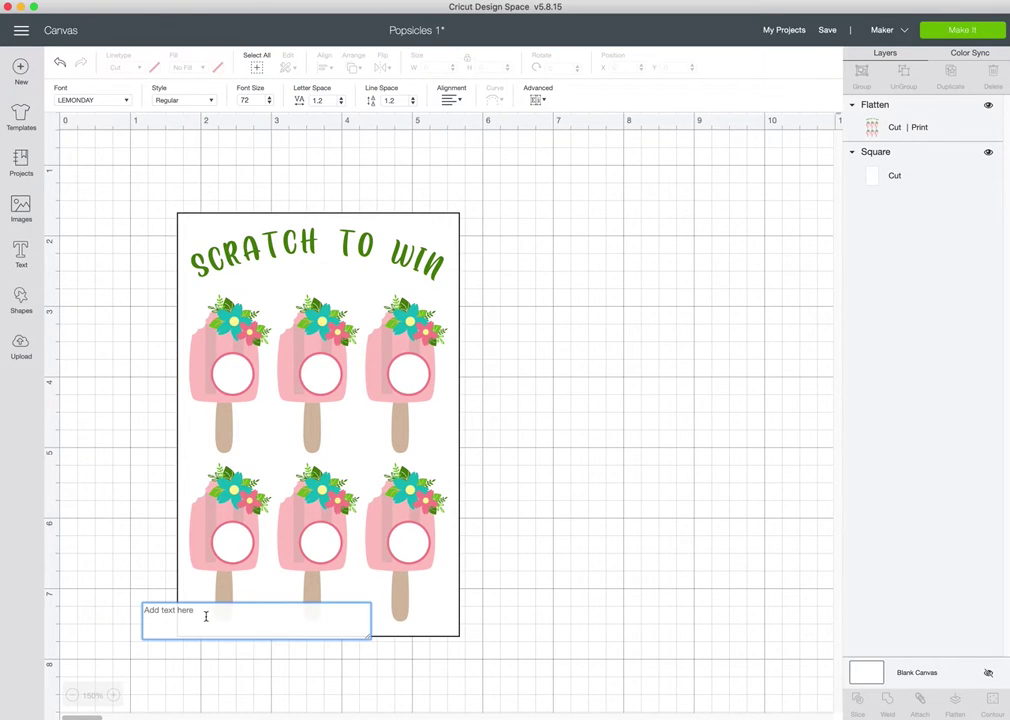
{"action": "type", "text": "TRY "}
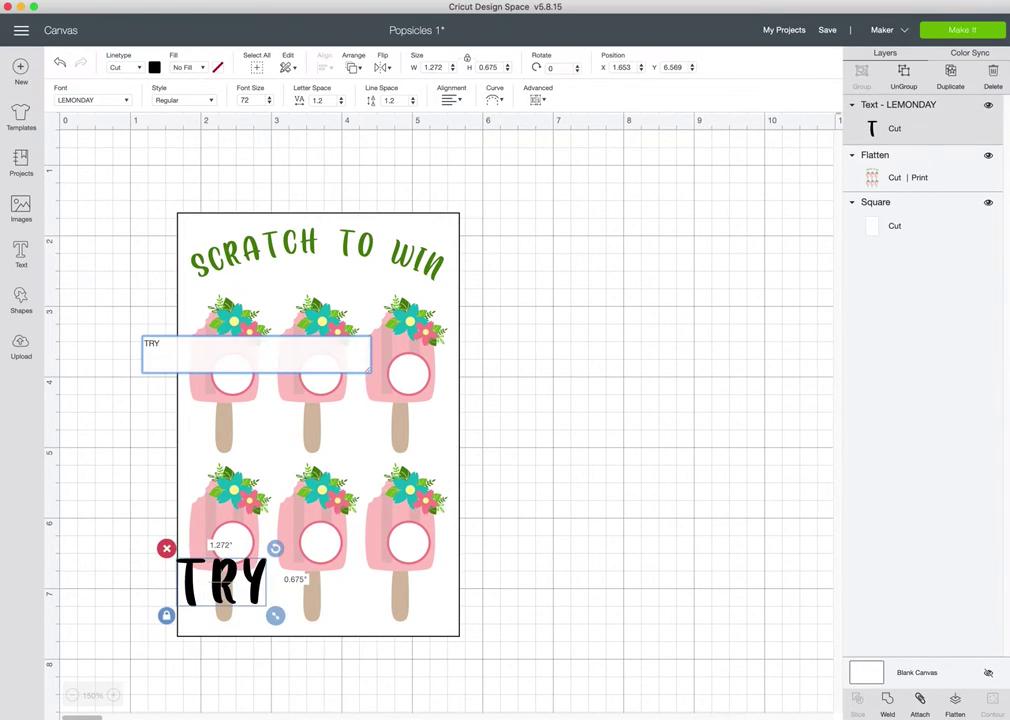
{"action": "type", "text": "AGAIN"}
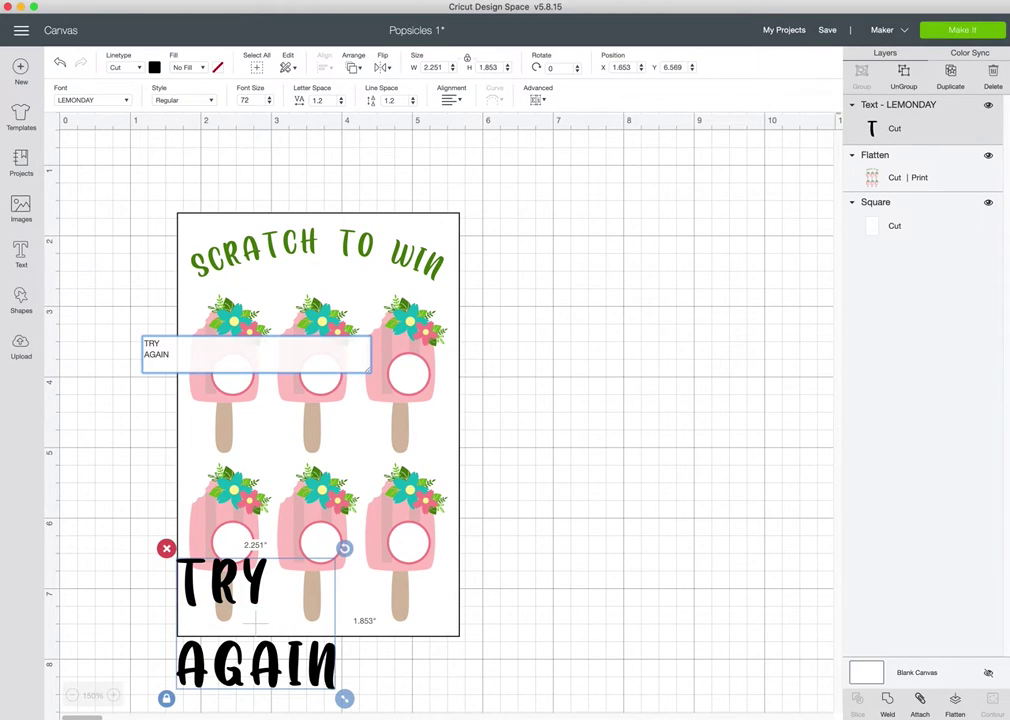
{"action": "double_click", "coordinate": [160, 354]}
{"action": "left_click", "coordinate": [455, 100]}
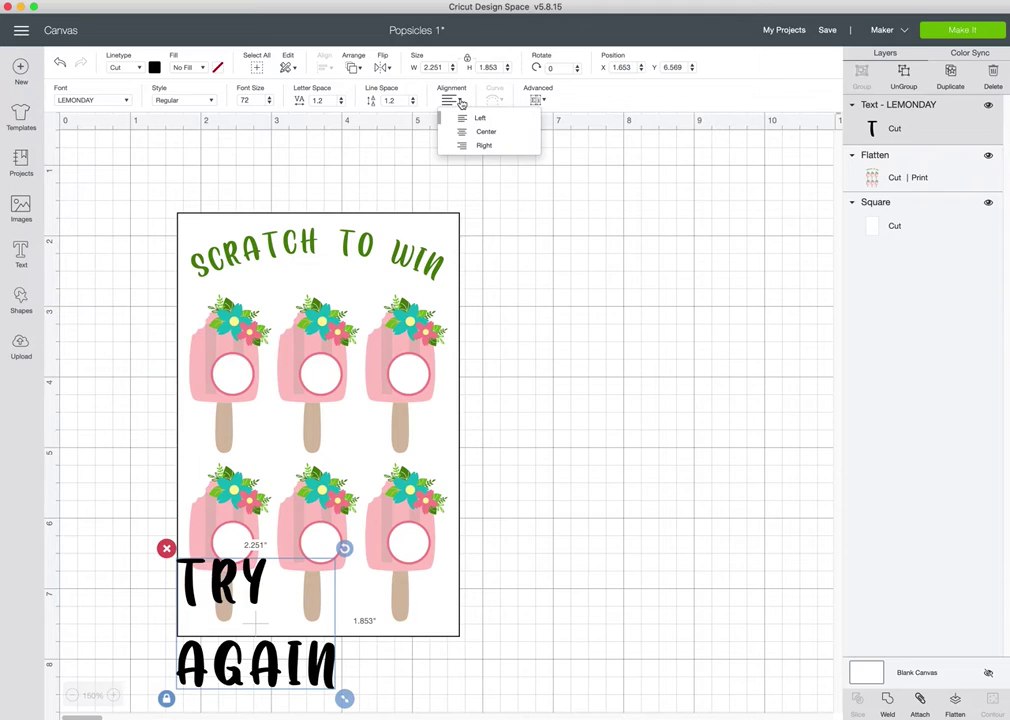
{"action": "left_click", "coordinate": [483, 138]}
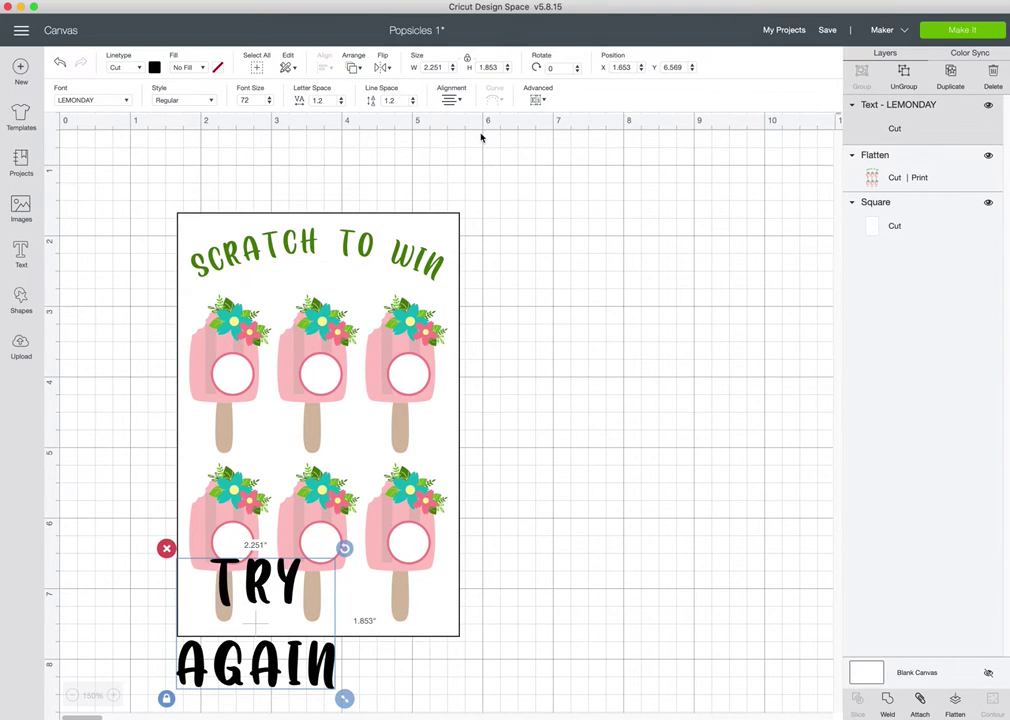
- Reduce the line spacing to -3.1 and shrink TRY AGAIN to 0.427" by 0.278" in the first circle
{"action": "left_click", "coordinate": [413, 104]}
{"action": "left_click", "coordinate": [413, 104]}
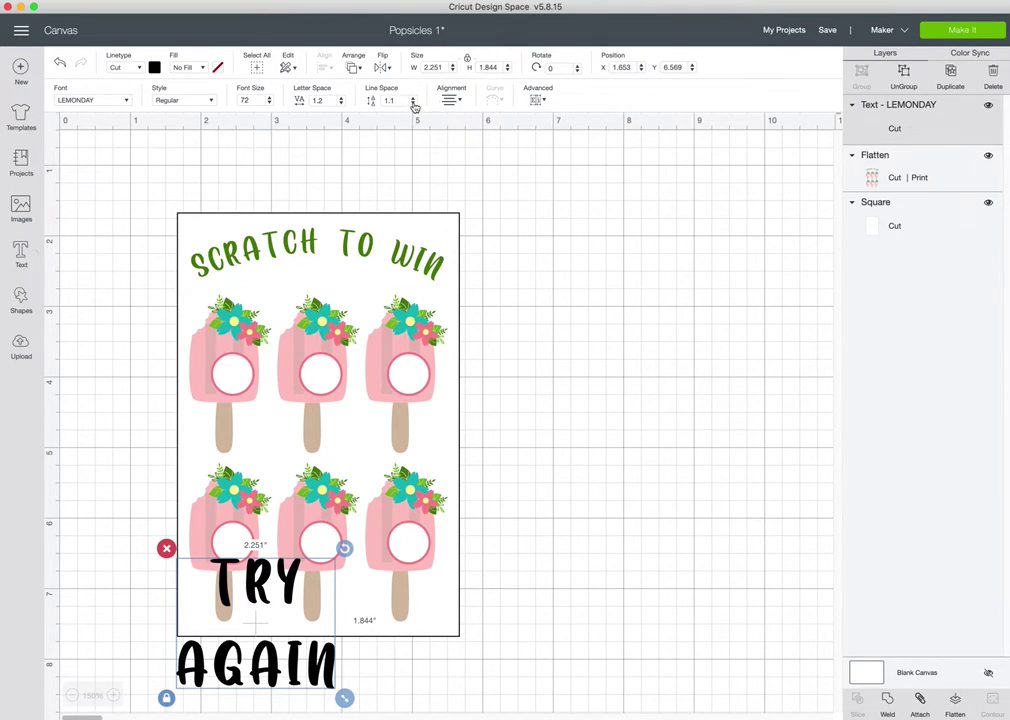
{"action": "left_click", "coordinate": [413, 104]}
{"action": "left_click", "coordinate": [413, 104]}
{"action": "left_click", "coordinate": [413, 104]}
{"action": "left_click", "coordinate": [413, 104]}
{"action": "left_click", "coordinate": [413, 104]}
{"action": "left_click", "coordinate": [413, 104]}
{"action": "left_click", "coordinate": [413, 104]}
{"action": "left_click", "coordinate": [413, 104]}
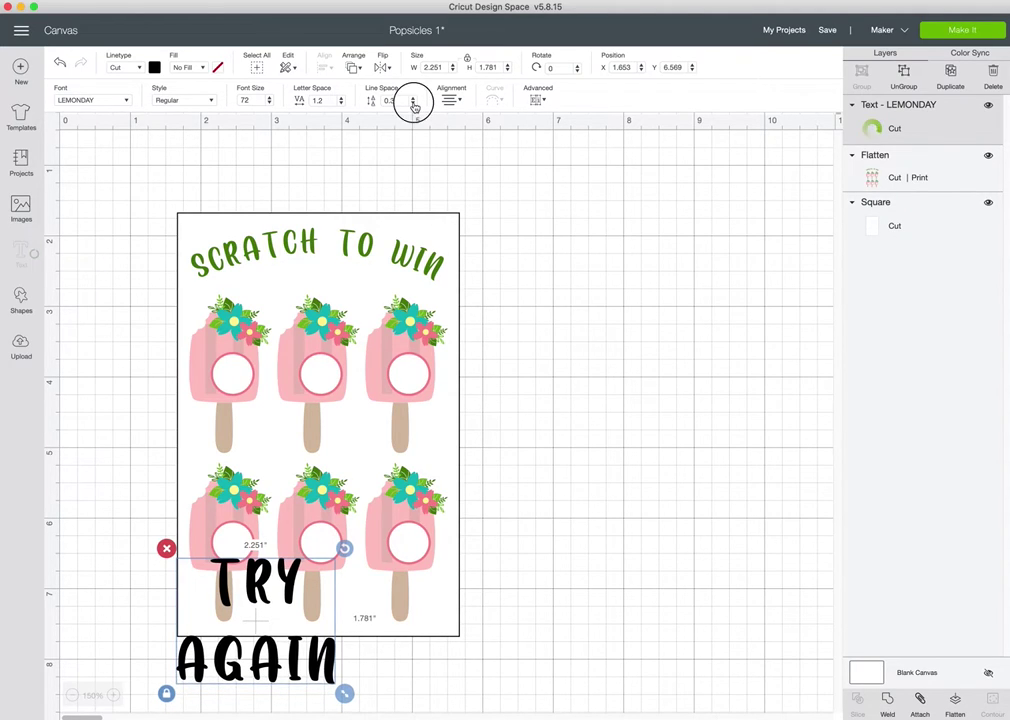
{"action": "left_click", "coordinate": [413, 104]}
{"action": "left_click", "coordinate": [413, 104]}
{"action": "left_click", "coordinate": [413, 104]}
{"action": "left_click", "coordinate": [413, 104]}
{"action": "left_click", "coordinate": [413, 104]}
{"action": "left_click", "coordinate": [413, 104]}
{"action": "left_click", "coordinate": [413, 104]}
{"action": "left_click", "coordinate": [413, 104]}
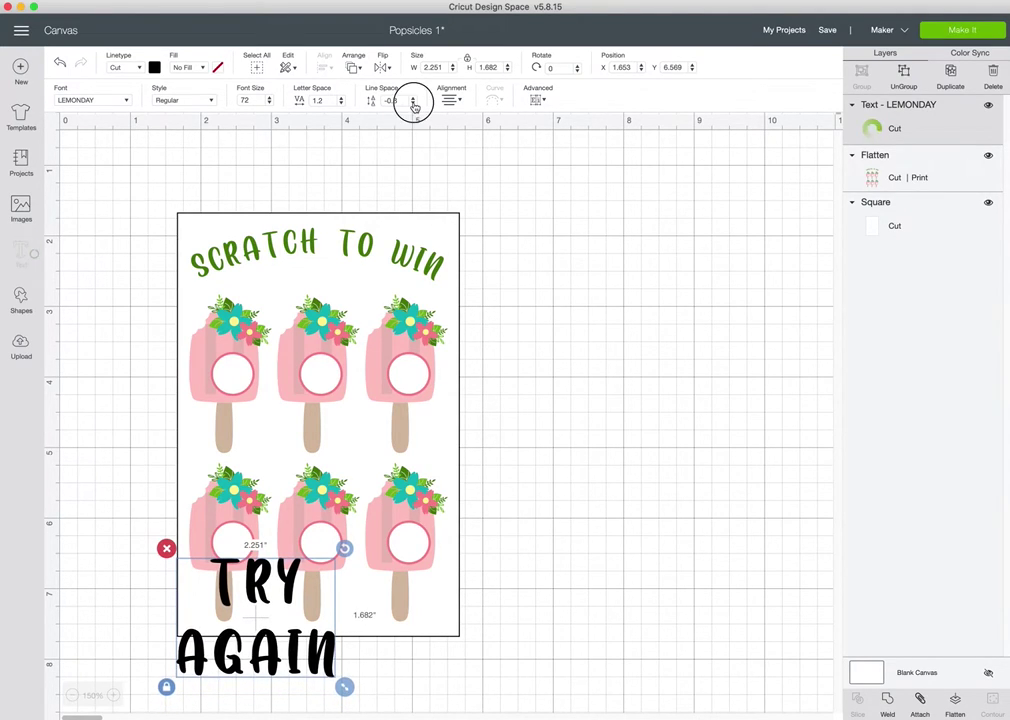
{"action": "left_click", "coordinate": [413, 104]}
{"action": "left_click", "coordinate": [413, 104]}
{"action": "left_click", "coordinate": [413, 104]}
{"action": "left_click", "coordinate": [413, 104]}
{"action": "left_click", "coordinate": [413, 104]}
{"action": "left_click", "coordinate": [413, 104]}
{"action": "left_click", "coordinate": [413, 104]}
{"action": "left_click", "coordinate": [413, 104]}
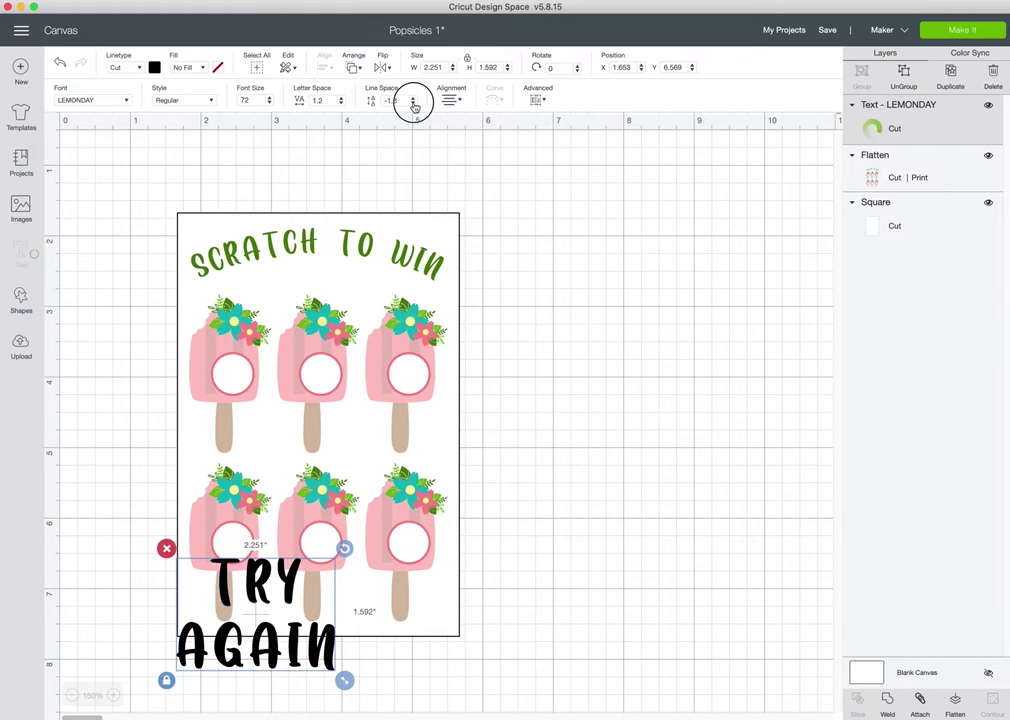
{"action": "left_click", "coordinate": [413, 104]}
{"action": "left_click", "coordinate": [413, 104]}
{"action": "left_click", "coordinate": [413, 104]}
{"action": "left_click", "coordinate": [413, 104]}
{"action": "left_click", "coordinate": [413, 104]}
{"action": "left_click", "coordinate": [413, 104]}
{"action": "left_click", "coordinate": [413, 104]}
{"action": "left_click", "coordinate": [413, 104]}
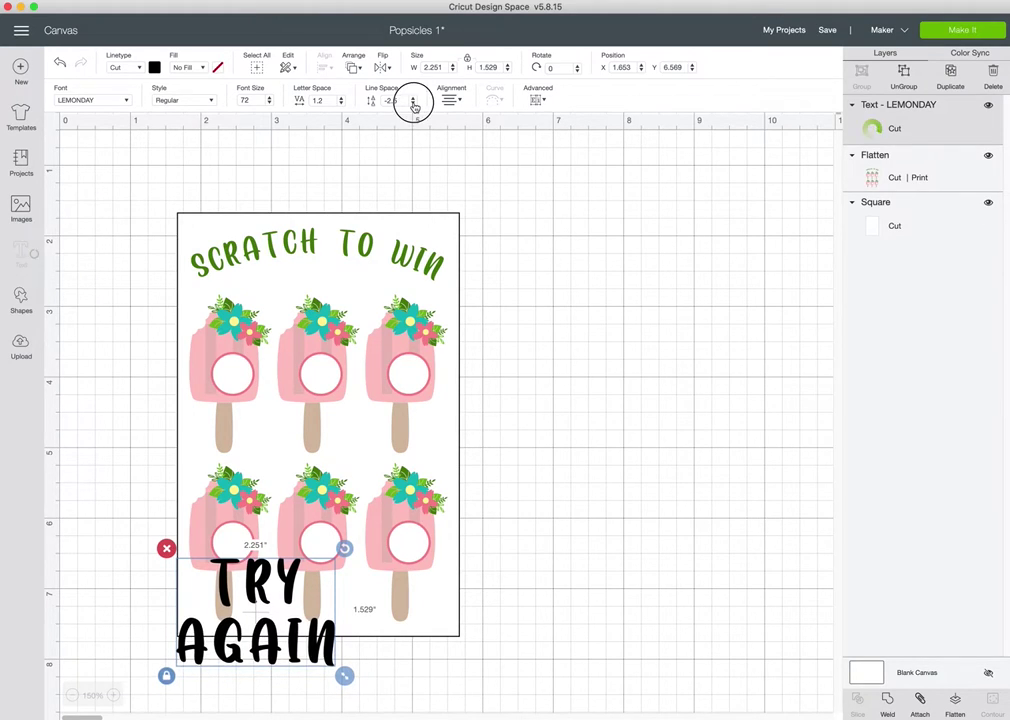
{"action": "left_click", "coordinate": [413, 104]}
{"action": "left_click", "coordinate": [413, 104]}
{"action": "left_click", "coordinate": [413, 104]}
{"action": "left_click", "coordinate": [413, 104]}
{"action": "left_click", "coordinate": [413, 104]}
{"action": "left_click", "coordinate": [413, 104]}
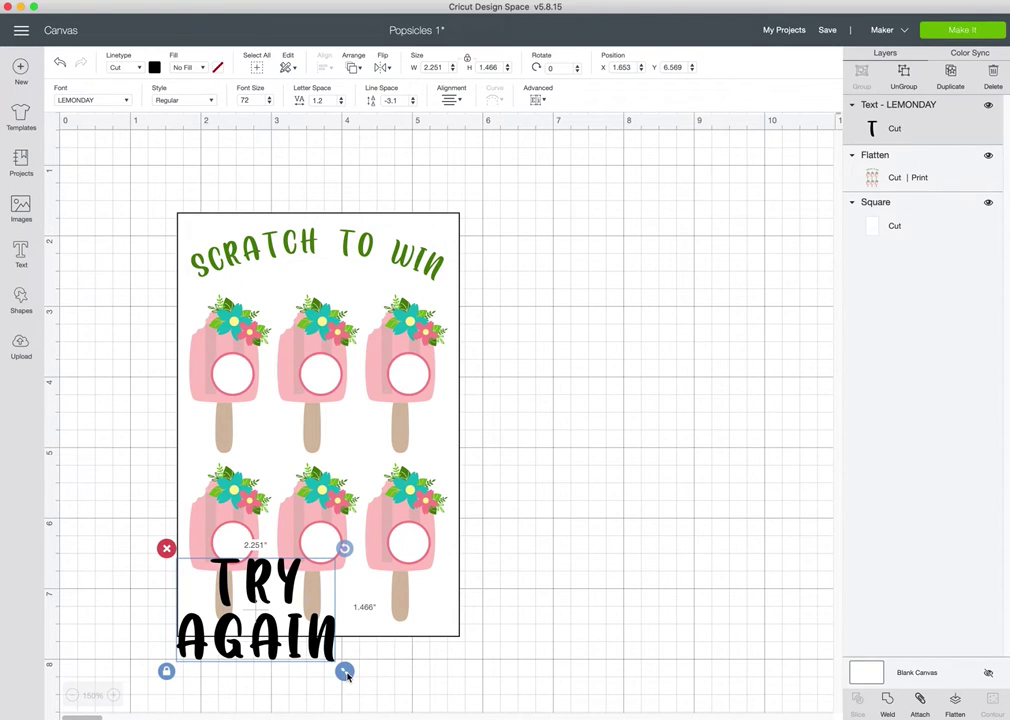
{"action": "left_click_drag", "start_coordinate": [347, 676], "coordinate": [239, 383]}
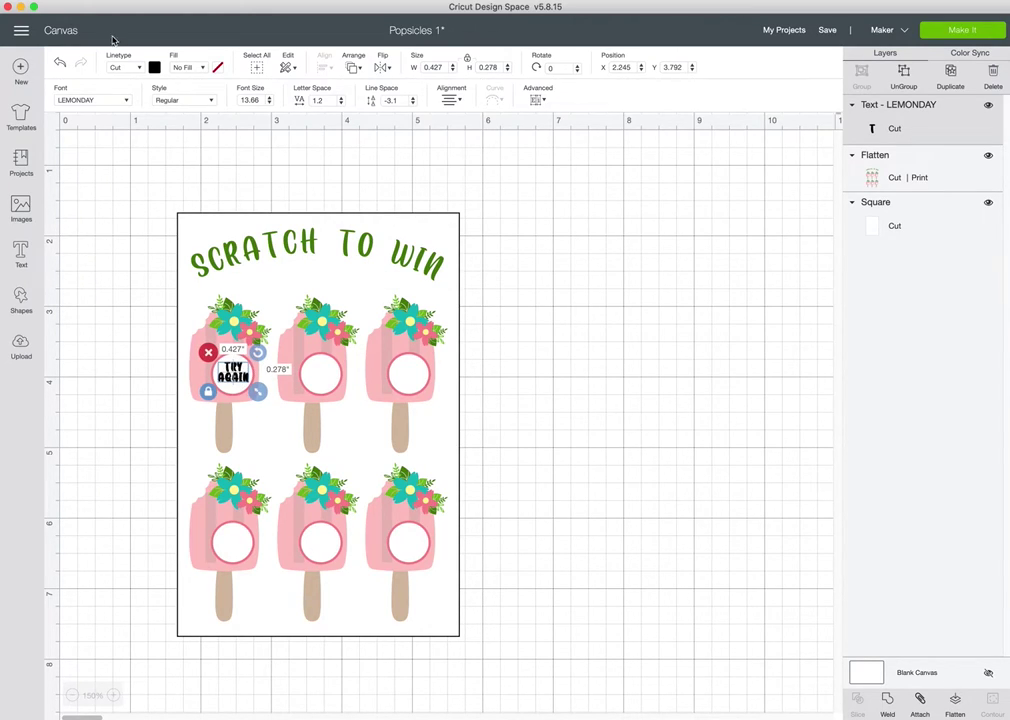
- Make TRY AGAIN teal and place two duplicates on the second and third popsicle circles
{"action": "left_click", "coordinate": [153, 67]}
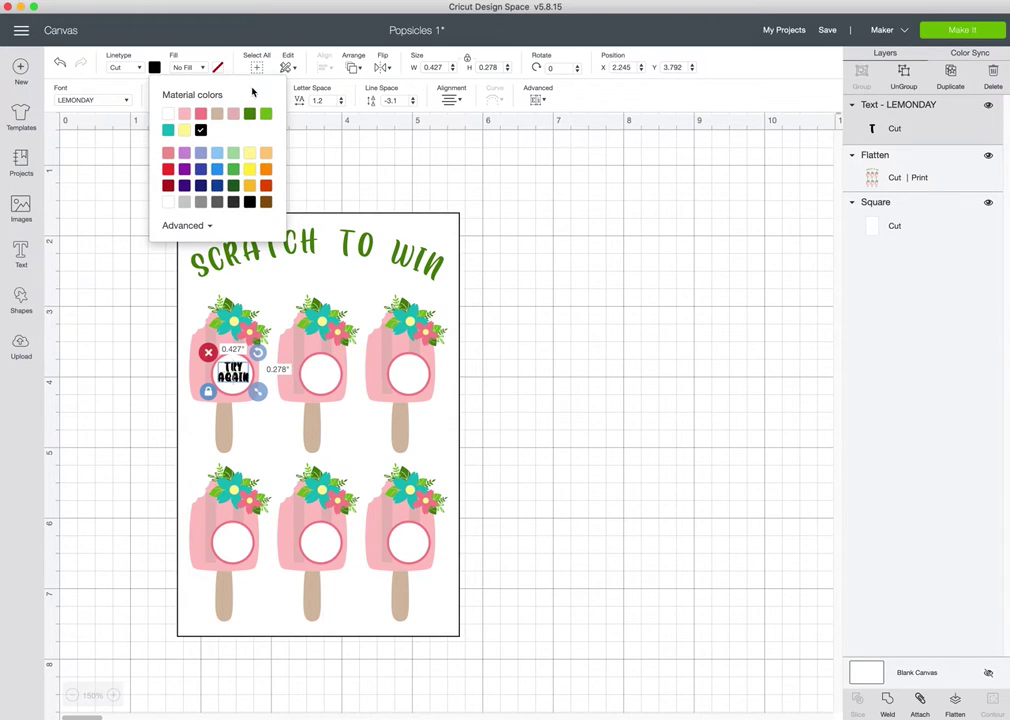
{"action": "left_click", "coordinate": [168, 130]}
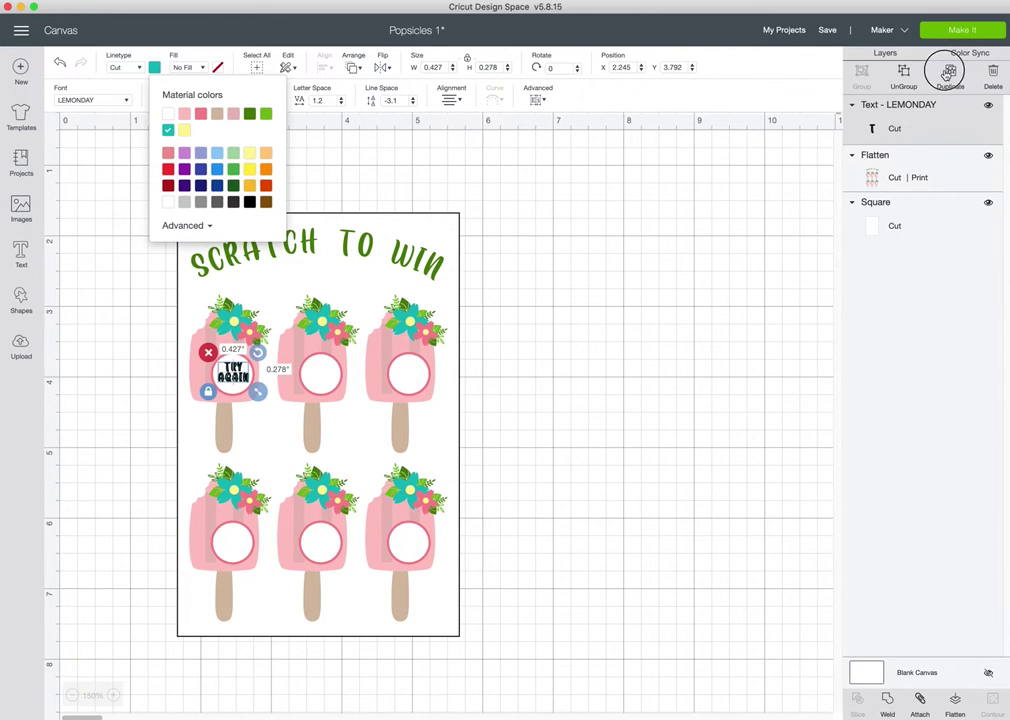
{"action": "left_click", "coordinate": [948, 72]}
{"action": "left_click_drag", "start_coordinate": [272, 412], "coordinate": [319, 376]}
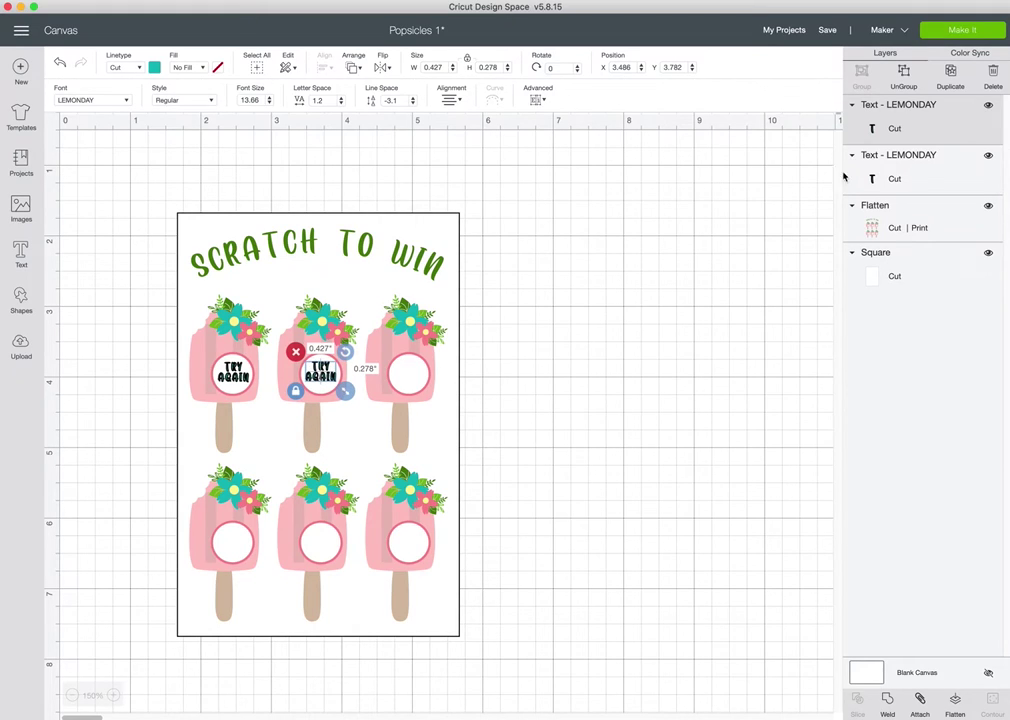
{"action": "left_click", "coordinate": [955, 75]}
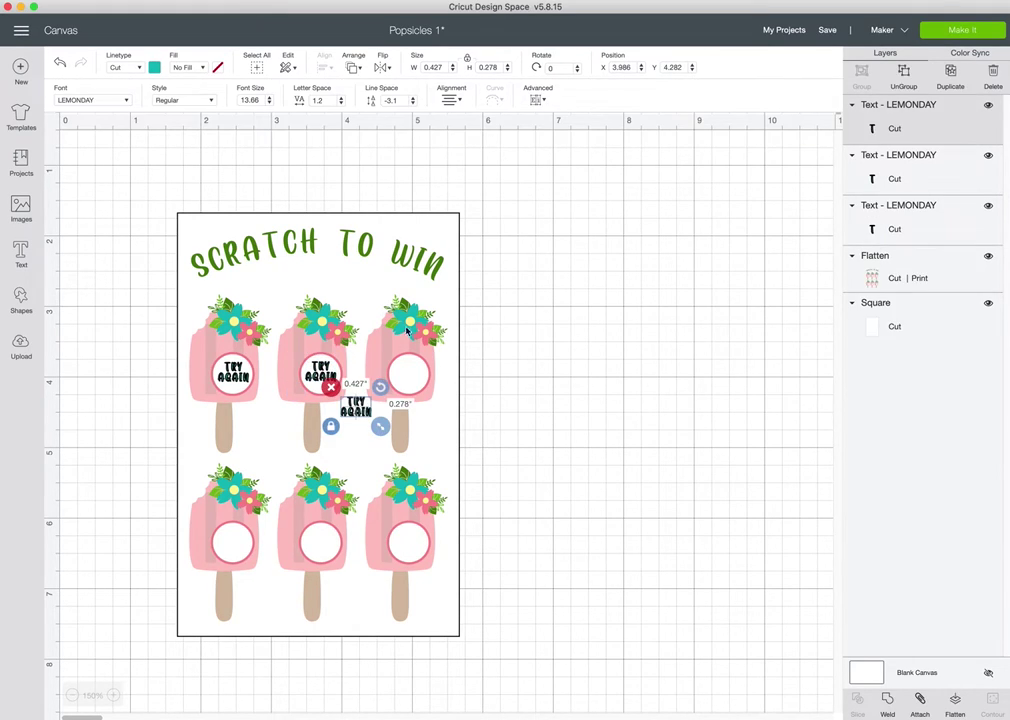
{"action": "left_click_drag", "start_coordinate": [356, 403], "coordinate": [408, 373]}
- Top-align the three TRY AGAIN texts in the top row
{"action": "left_click", "coordinate": [320, 376], "text": "shift"}
{"action": "left_click", "coordinate": [230, 377], "text": "shift"}
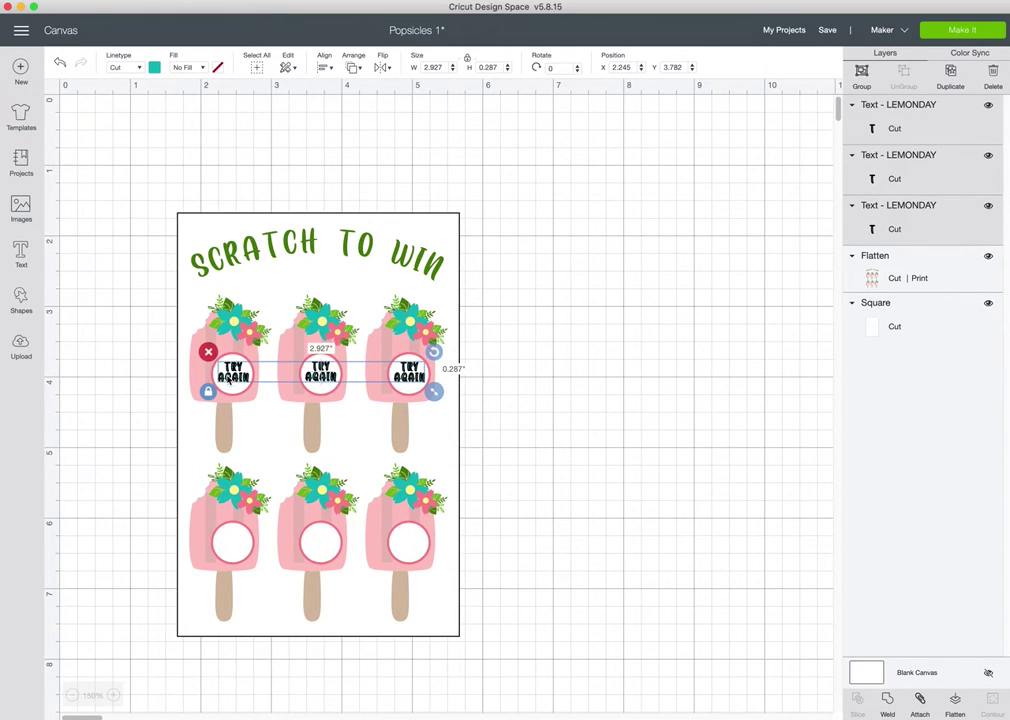
{"action": "left_click", "coordinate": [325, 67]}
{"action": "left_click", "coordinate": [369, 123]}
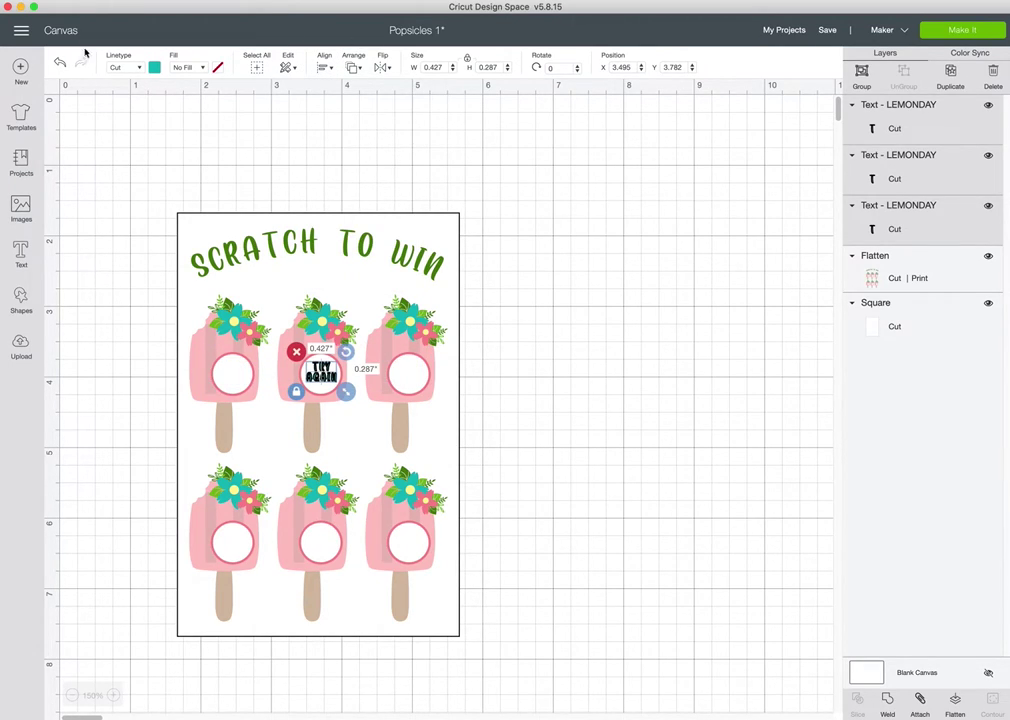
{"action": "left_click", "coordinate": [60, 66]}
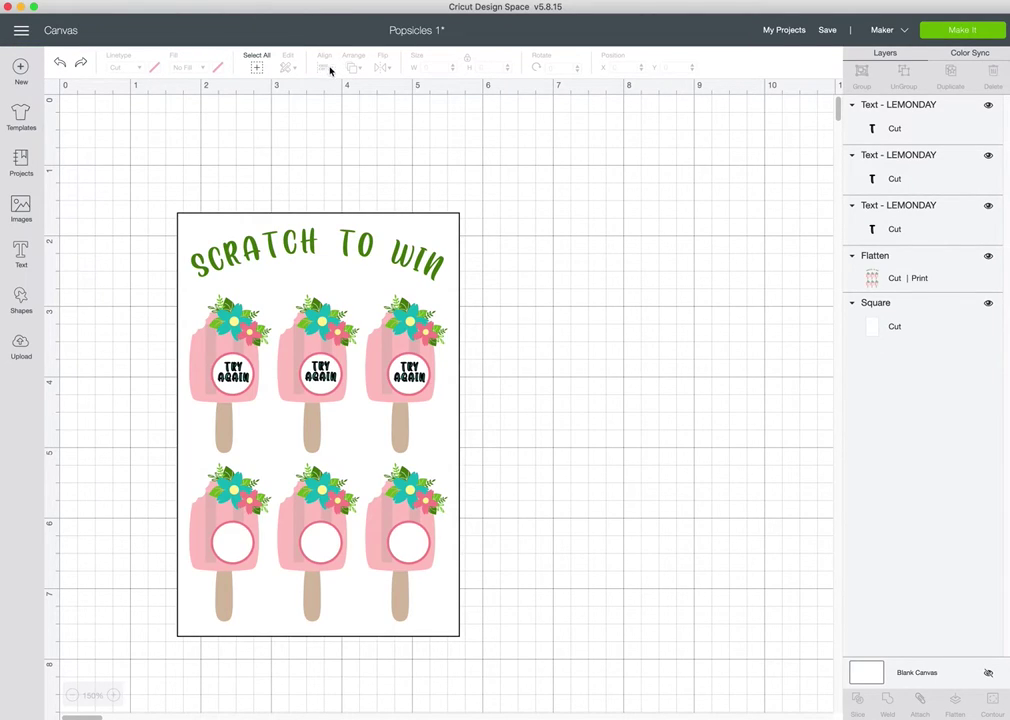
{"action": "left_click", "coordinate": [232, 375]}
{"action": "left_click", "coordinate": [320, 375], "text": "shift"}
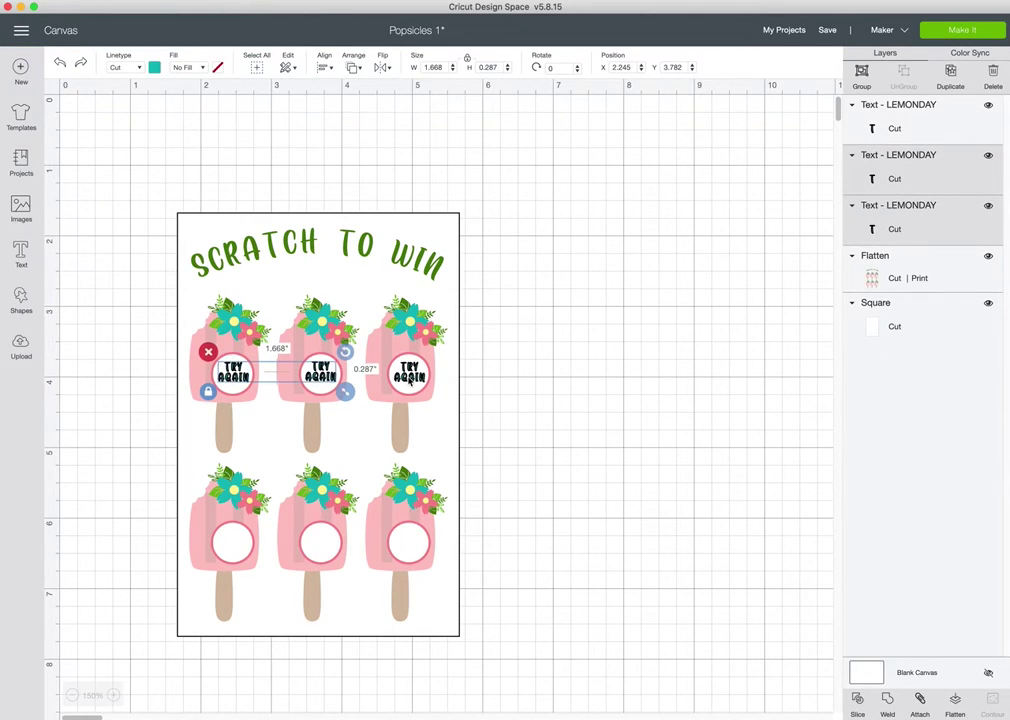
{"action": "left_click", "coordinate": [409, 378], "text": "shift"}
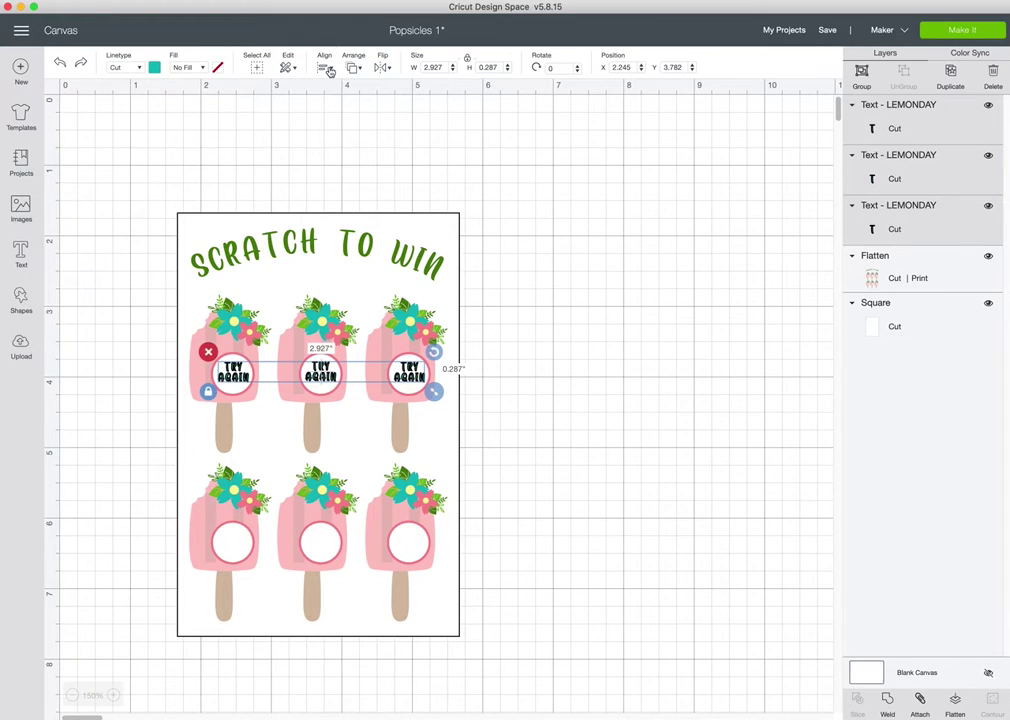
{"action": "left_click", "coordinate": [330, 71]}
{"action": "left_click", "coordinate": [350, 161]}
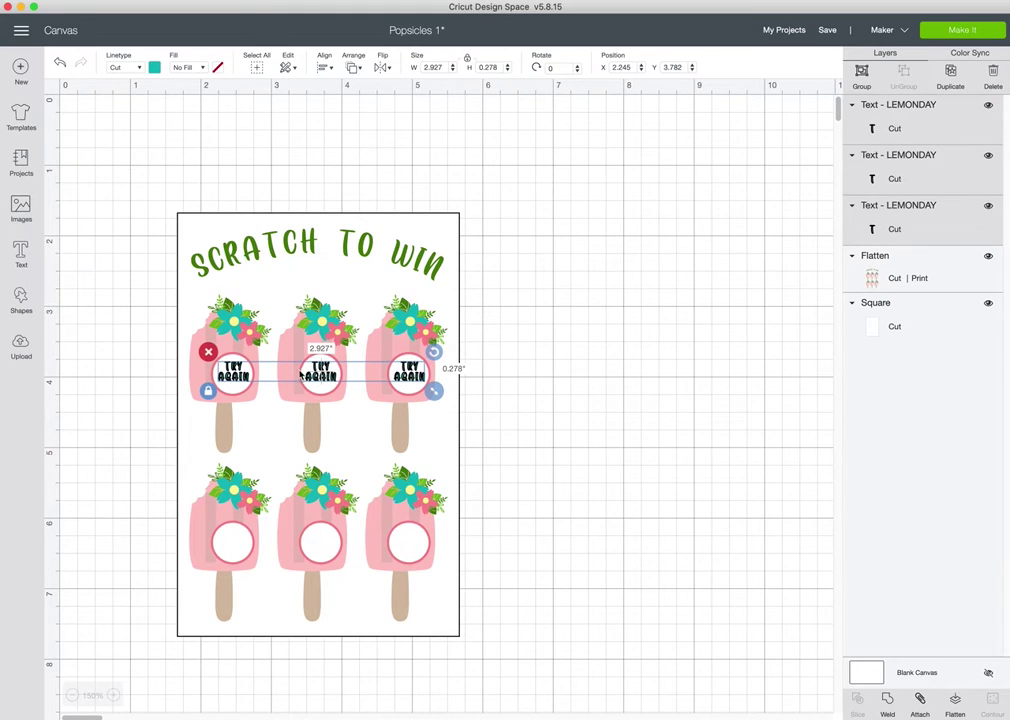
{"action": "left_click", "coordinate": [667, 372]}
- Duplicate the middle and right TRY AGAIN texts onto the lower-middle and lower-right circles
{"action": "left_click", "coordinate": [320, 374]}
{"action": "key", "text": "super+a"}
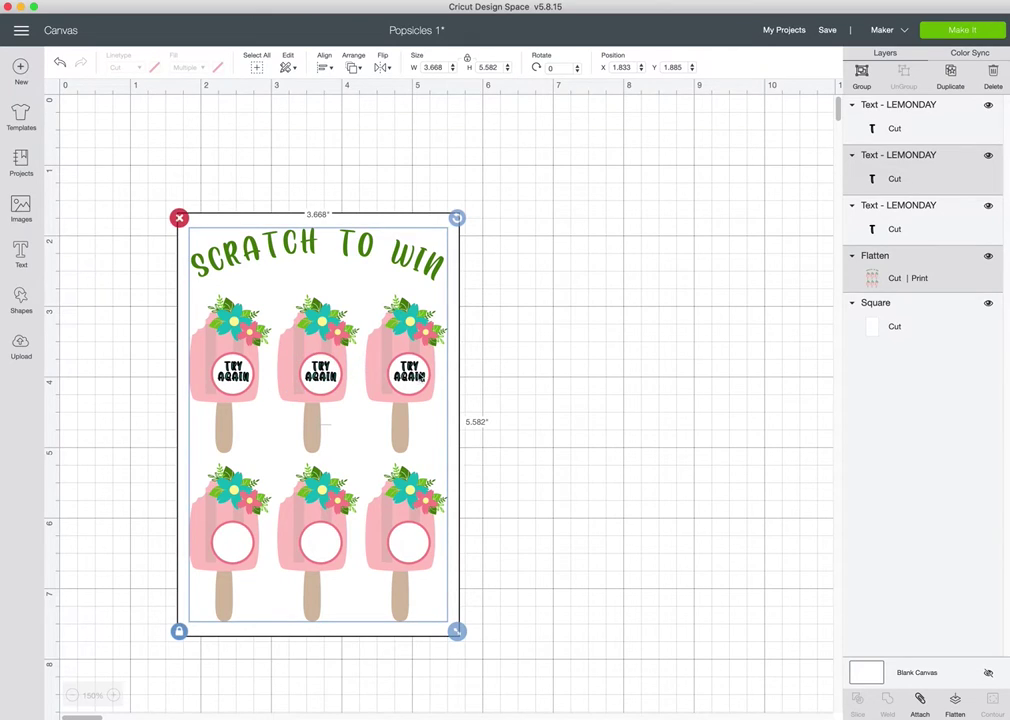
{"action": "left_click", "coordinate": [418, 380]}
{"action": "left_click", "coordinate": [321, 372], "text": "shift"}
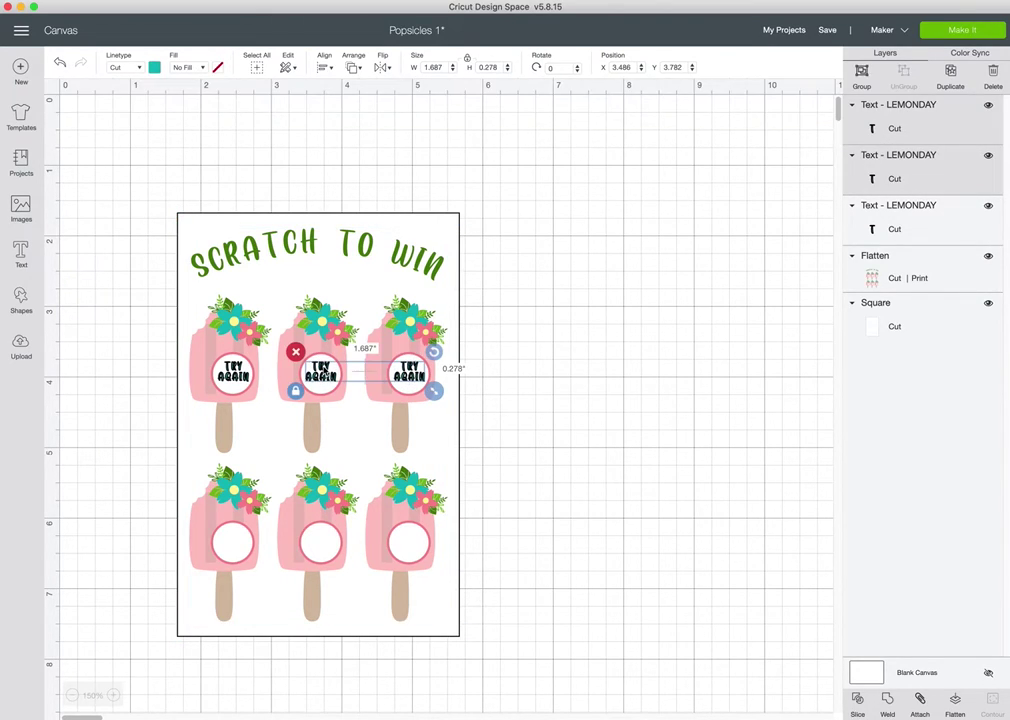
{"action": "left_click", "coordinate": [950, 72]}
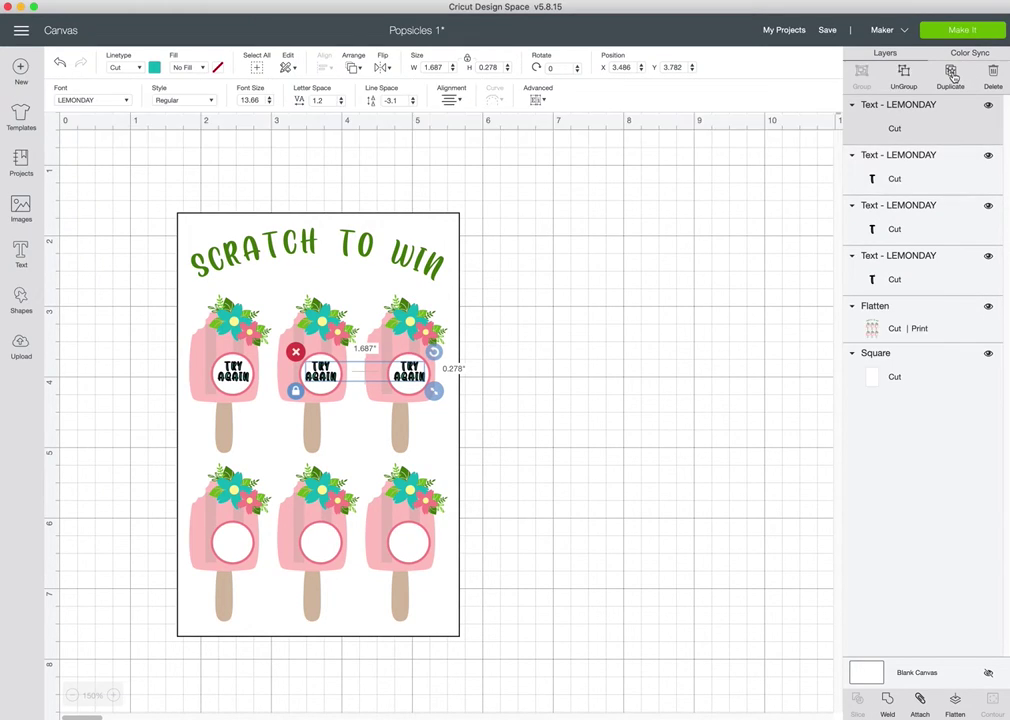
{"action": "left_click_drag", "start_coordinate": [445, 410], "coordinate": [376, 541]}
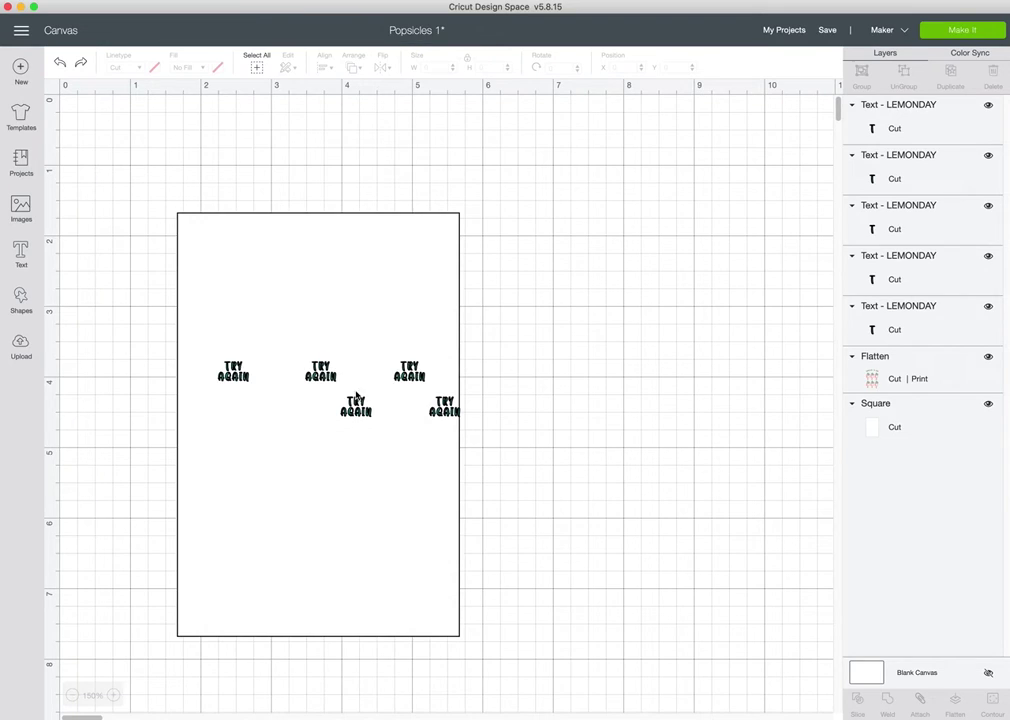
{"action": "left_click", "coordinate": [453, 417]}
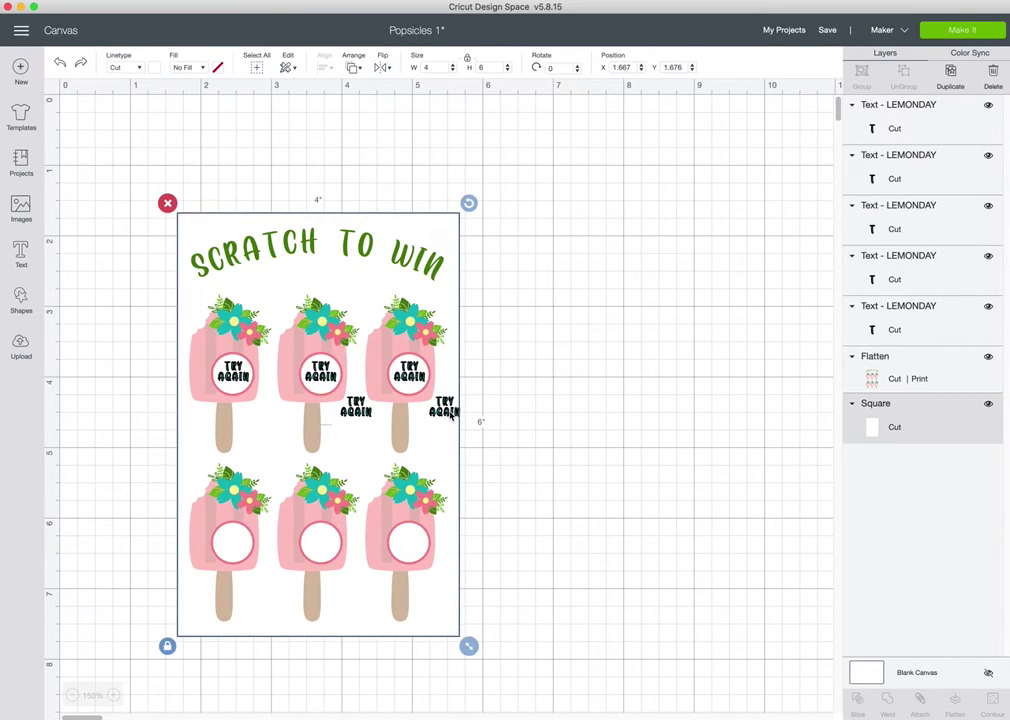
{"action": "left_click", "coordinate": [447, 417]}
{"action": "left_click_drag", "start_coordinate": [447, 417], "coordinate": [411, 548]}
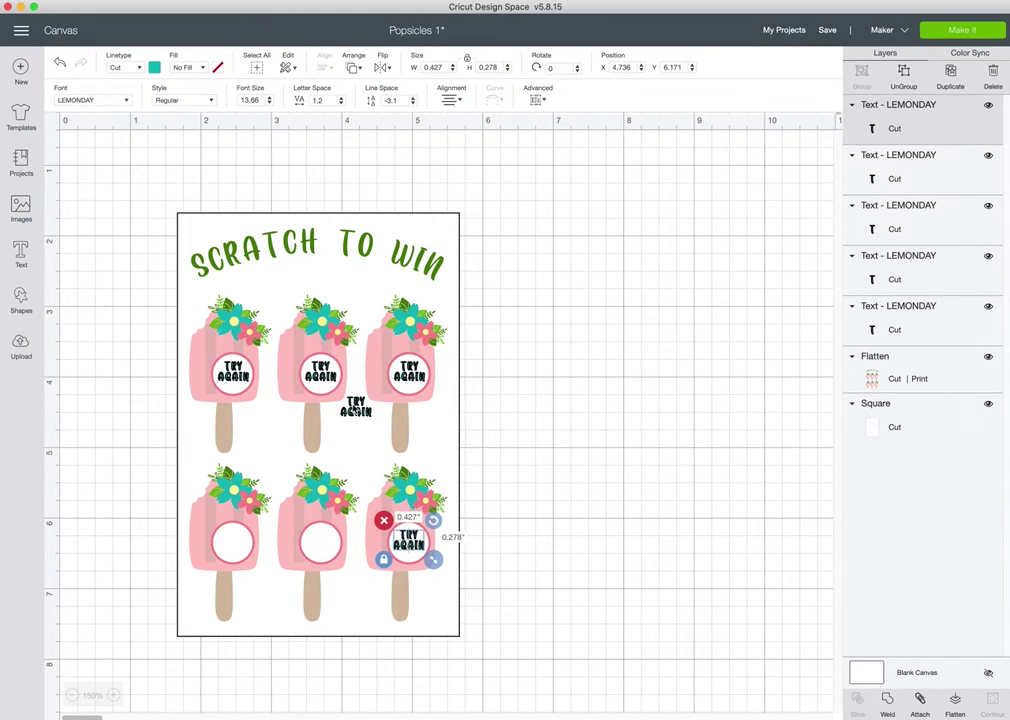
{"action": "left_click", "coordinate": [352, 405]}
{"action": "left_click_drag", "start_coordinate": [352, 405], "coordinate": [320, 543]}
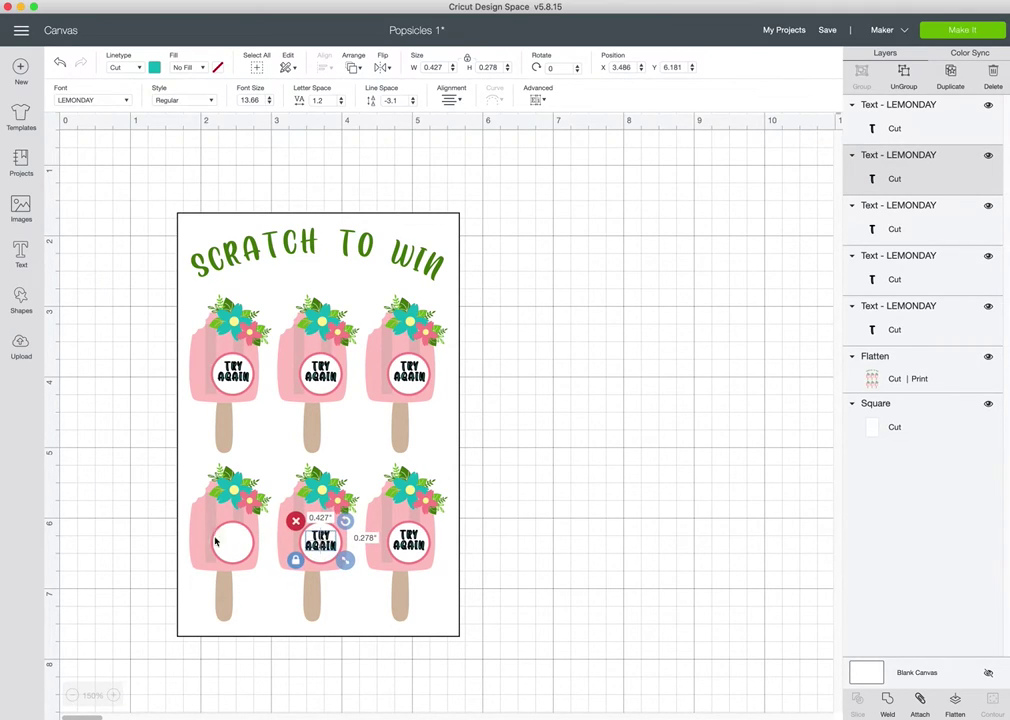
{"action": "left_click", "coordinate": [619, 446]}
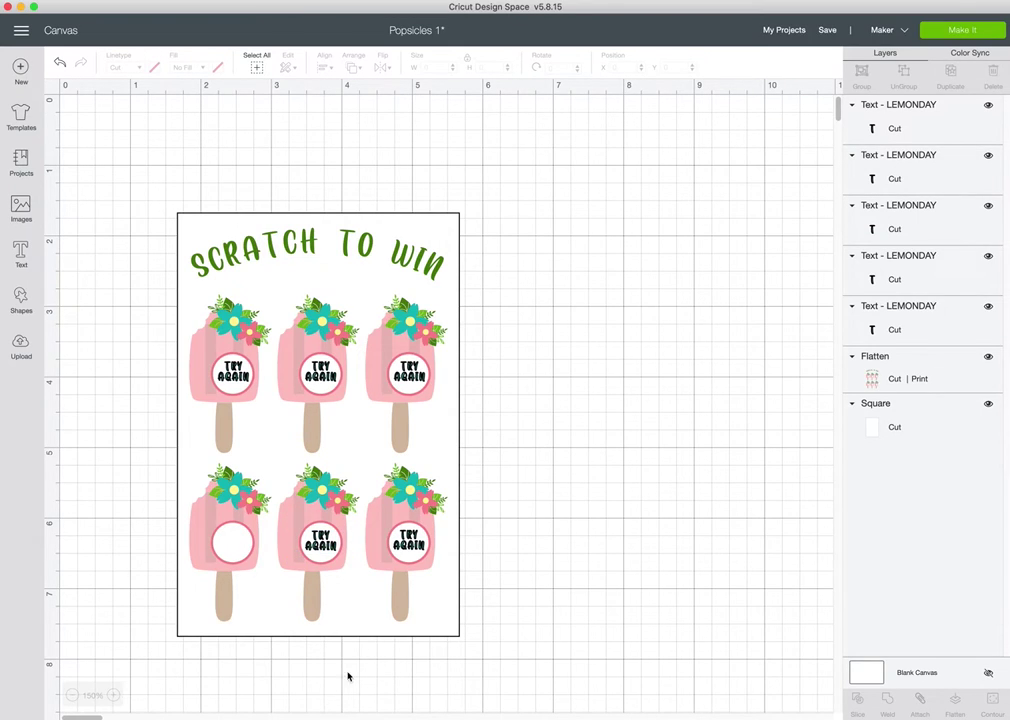
- Add a new text box reading YOU and WIN on two lines
{"action": "left_click", "coordinate": [20, 253]}
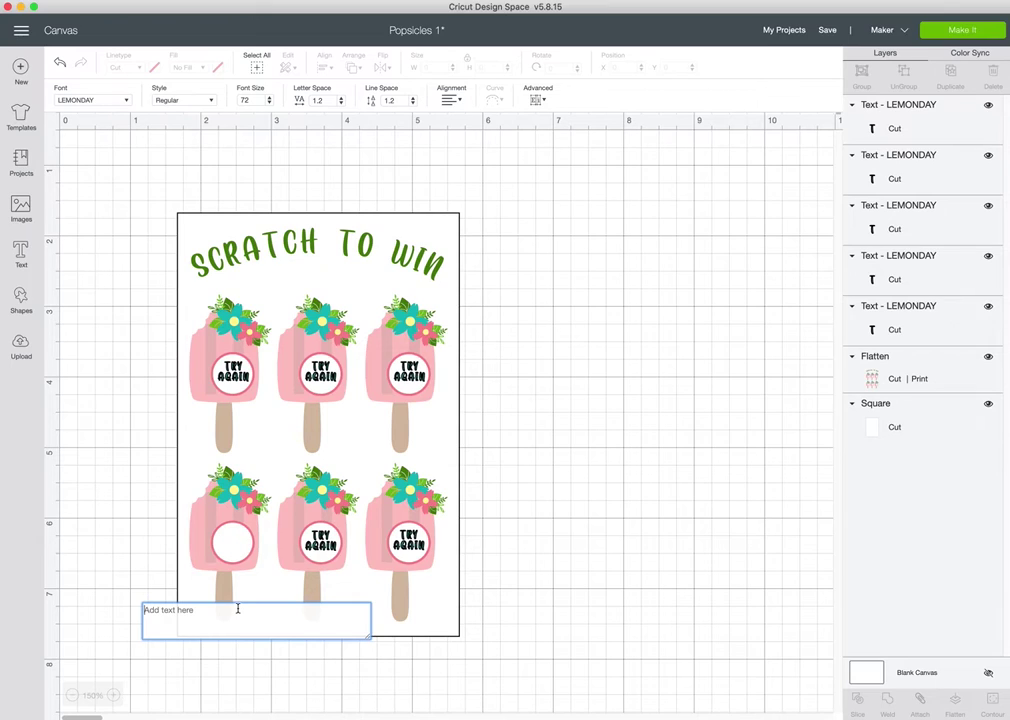
{"action": "type", "text": "YOU"}
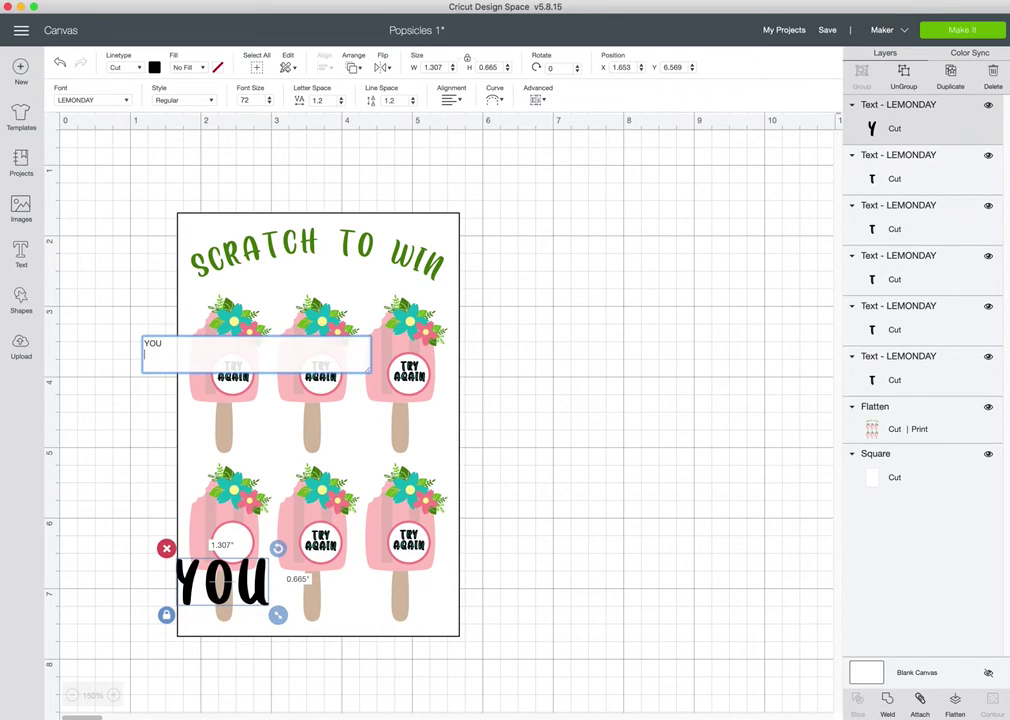
{"action": "type", "text": "WIN"}
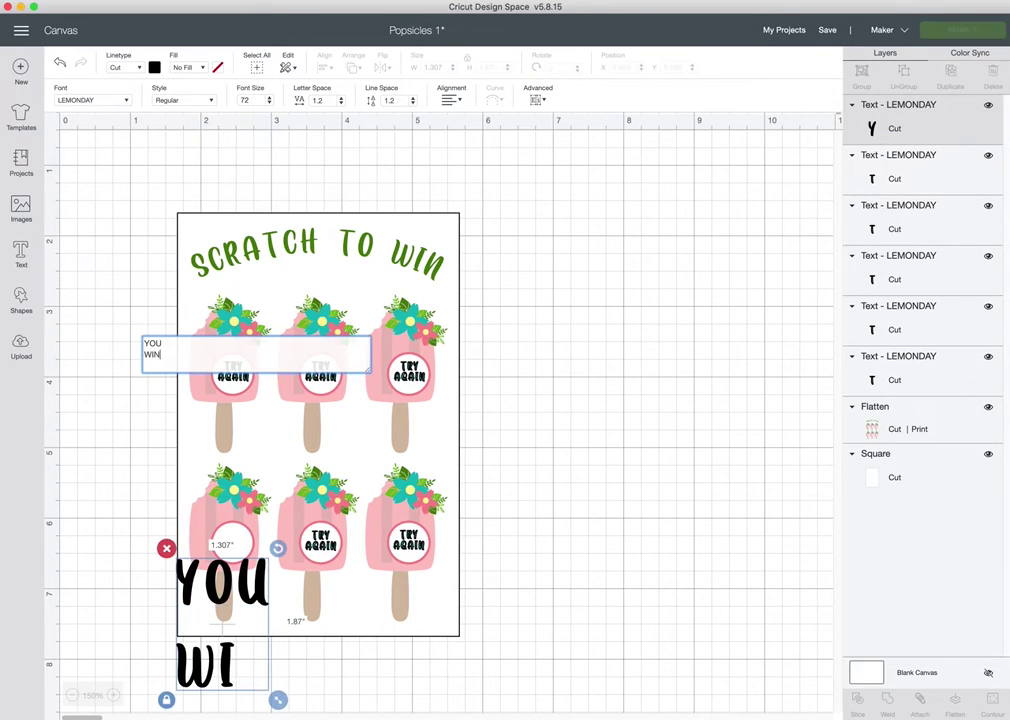
- Set the YOU WIN line spacing to -3
{"action": "left_click", "coordinate": [412, 103]}
{"action": "left_click", "coordinate": [412, 103]}
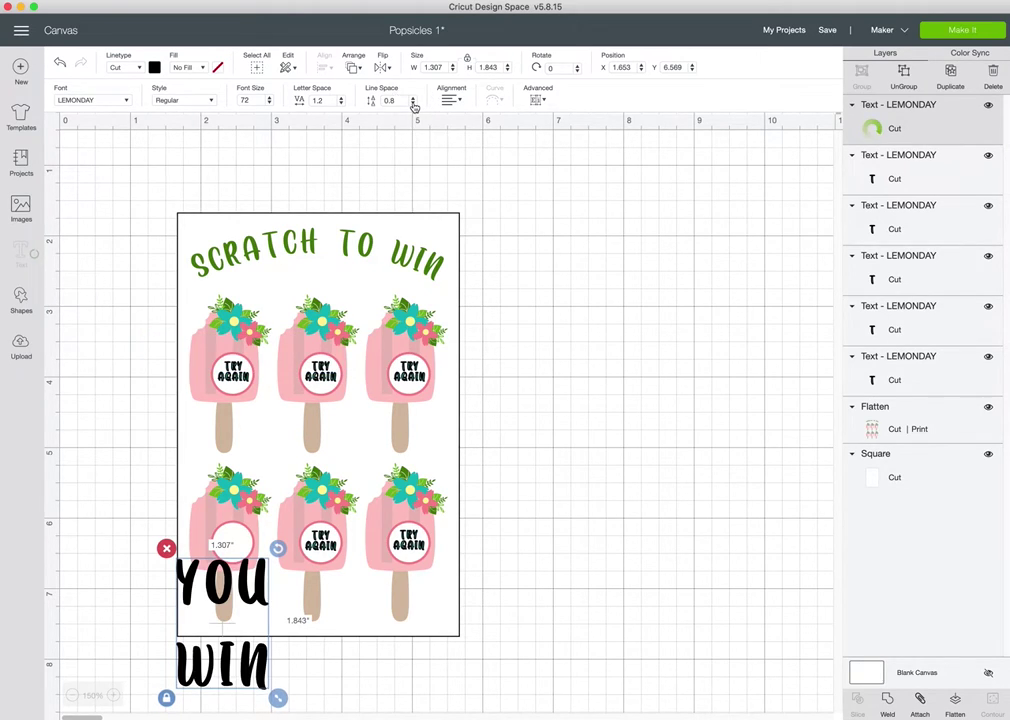
{"action": "left_click", "coordinate": [412, 103]}
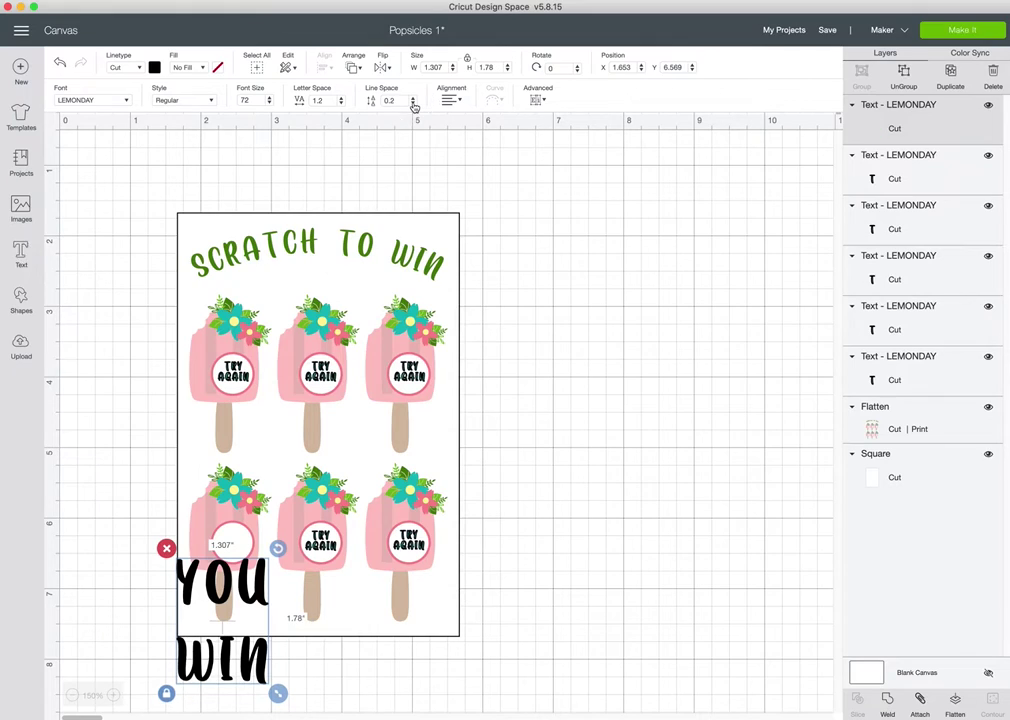
{"action": "left_click", "coordinate": [413, 104]}
{"action": "left_click", "coordinate": [413, 104]}
{"action": "left_click", "coordinate": [413, 104]}
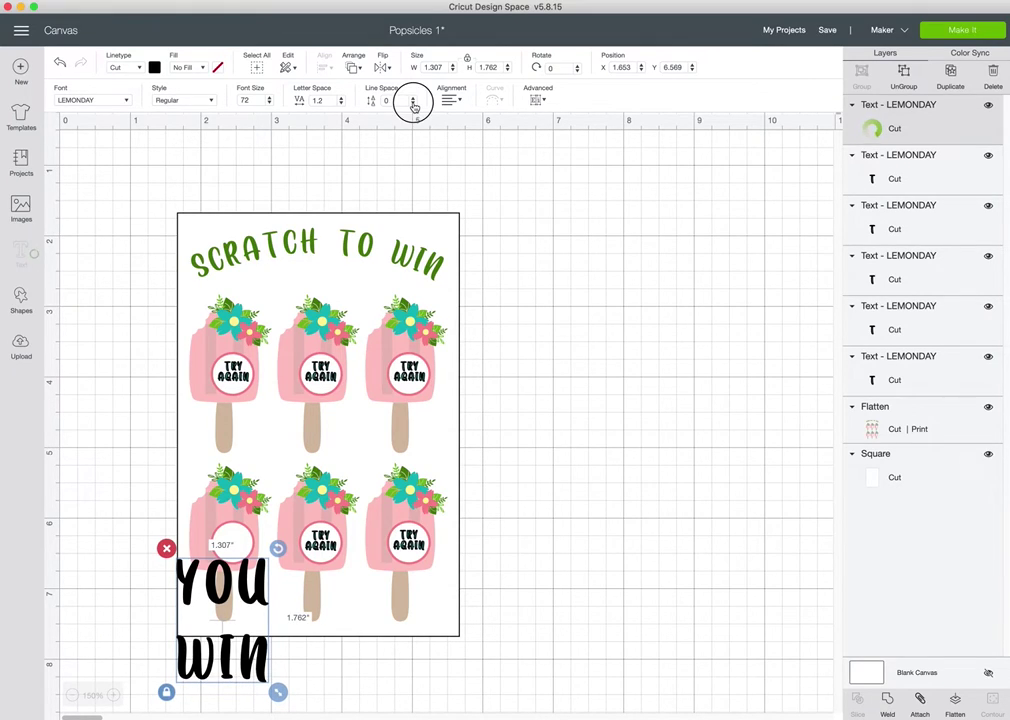
{"action": "left_click", "coordinate": [413, 104]}
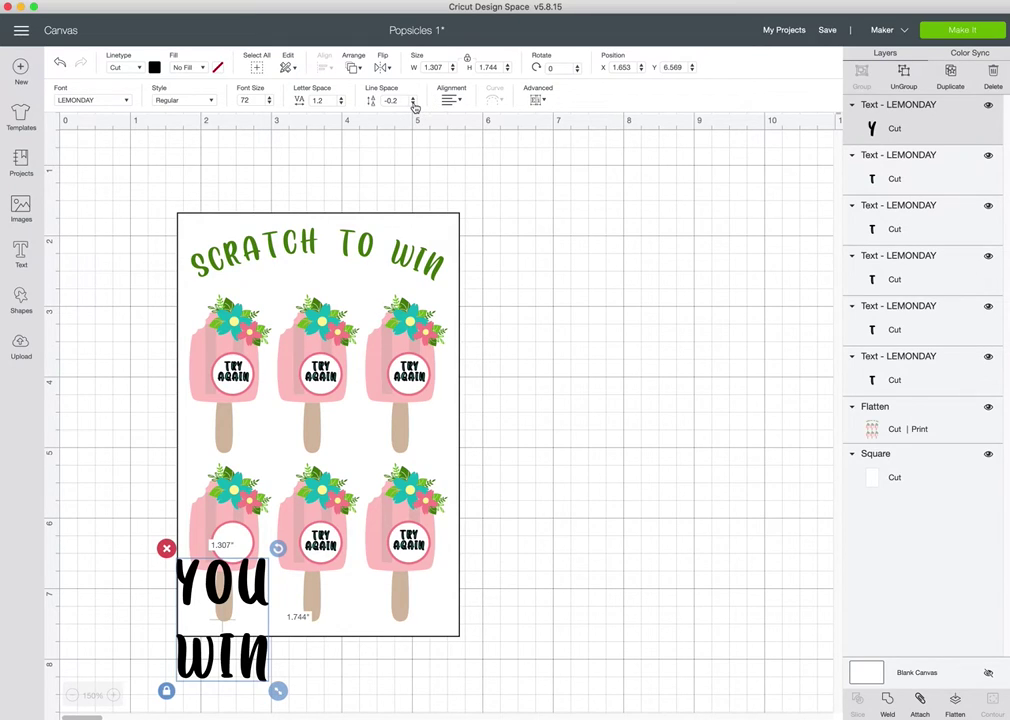
{"action": "left_click", "coordinate": [413, 104]}
{"action": "left_click", "coordinate": [413, 104]}
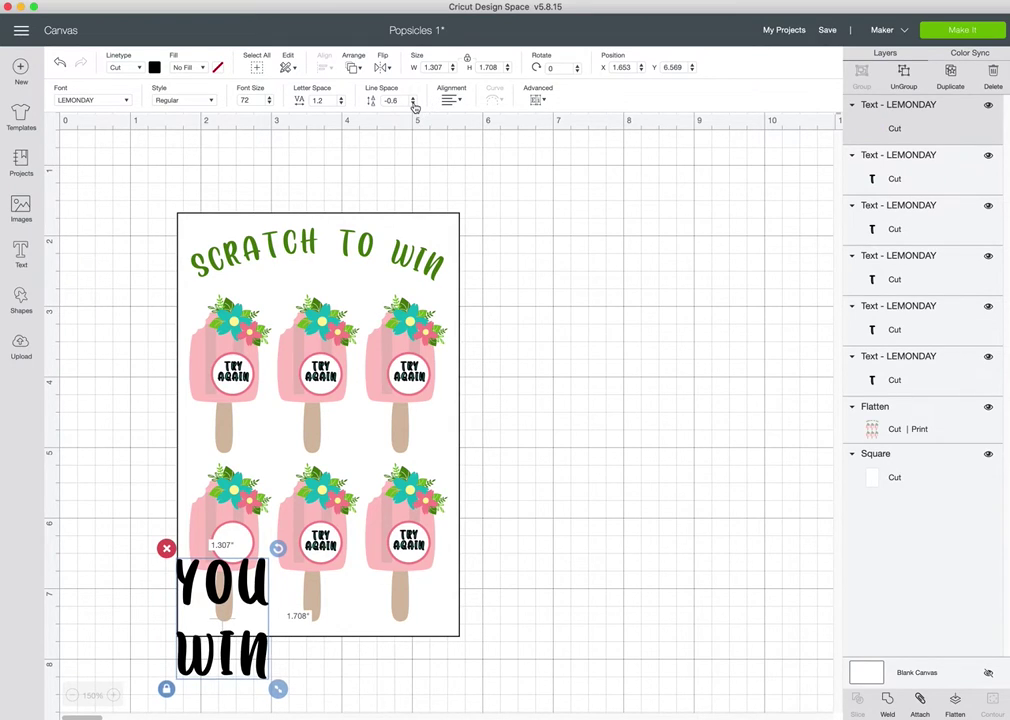
{"action": "left_click", "coordinate": [413, 104]}
{"action": "left_click", "coordinate": [369, 101]}
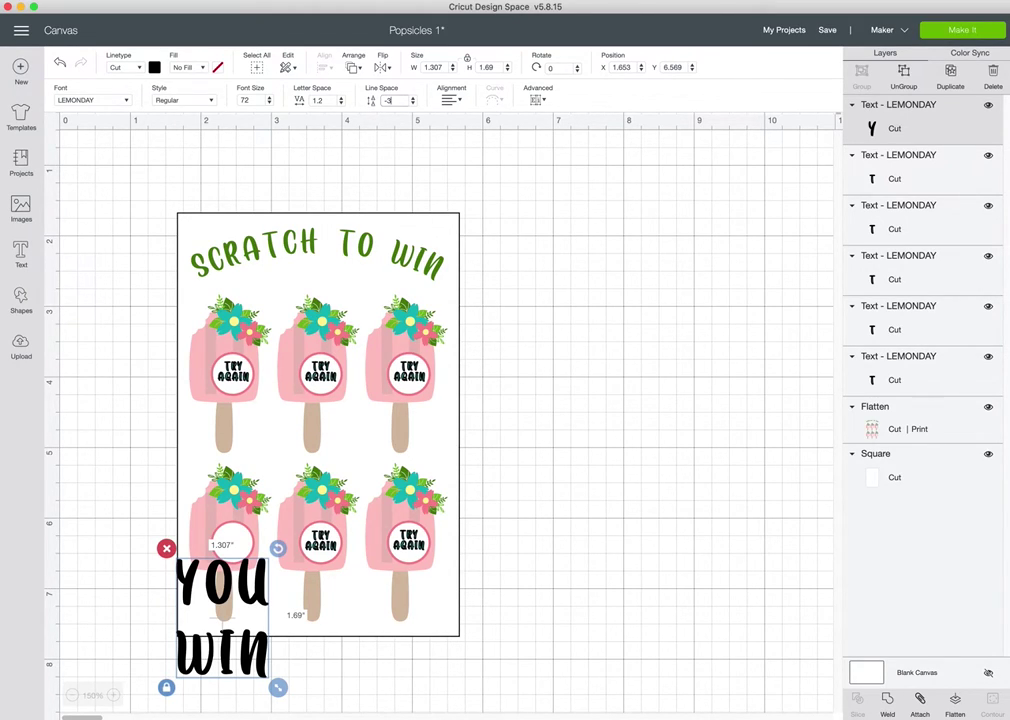
{"action": "key", "text": "Return"}
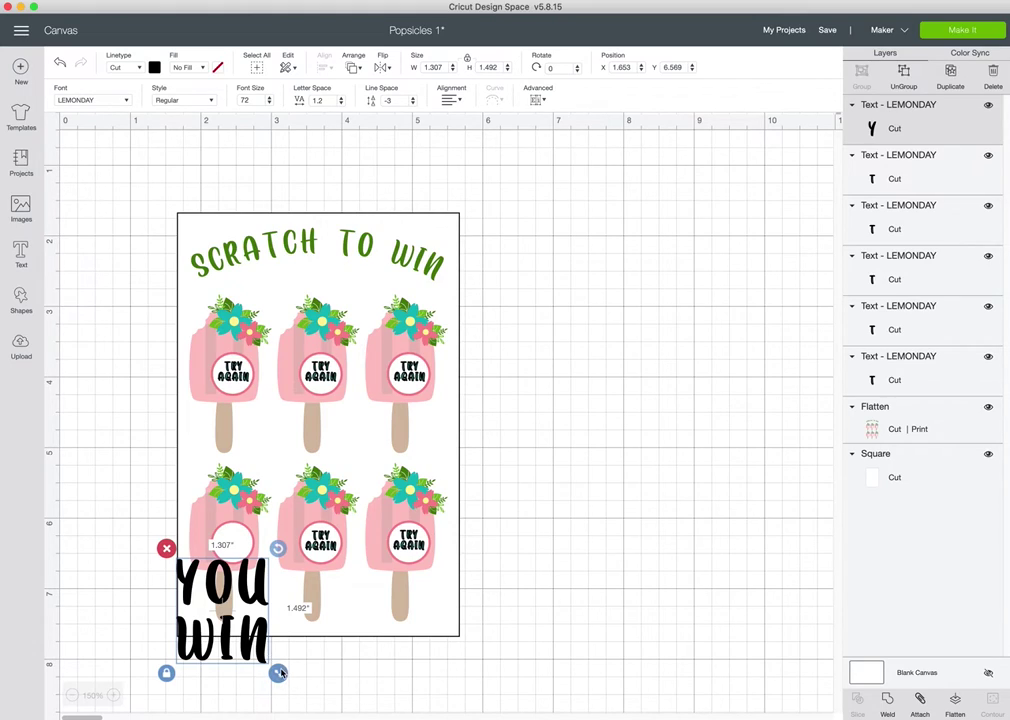
- Colour YOU WIN light green and shrink it to 0.334" by 0.381" in the bottom-left circle
{"action": "left_click", "coordinate": [155, 67]}
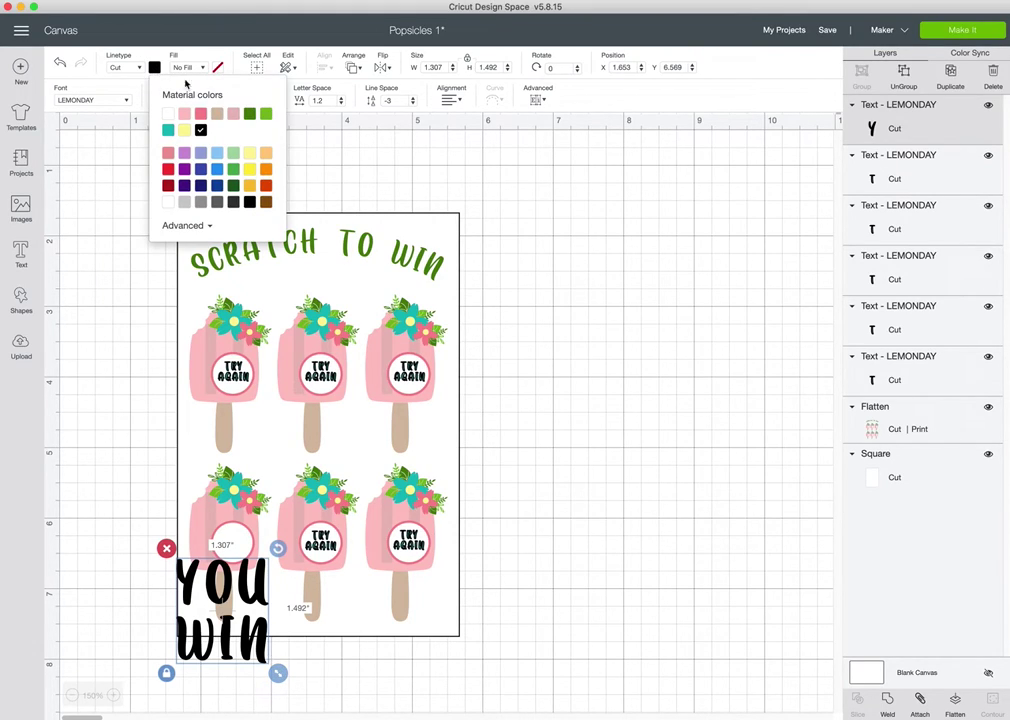
{"action": "left_click", "coordinate": [267, 116]}
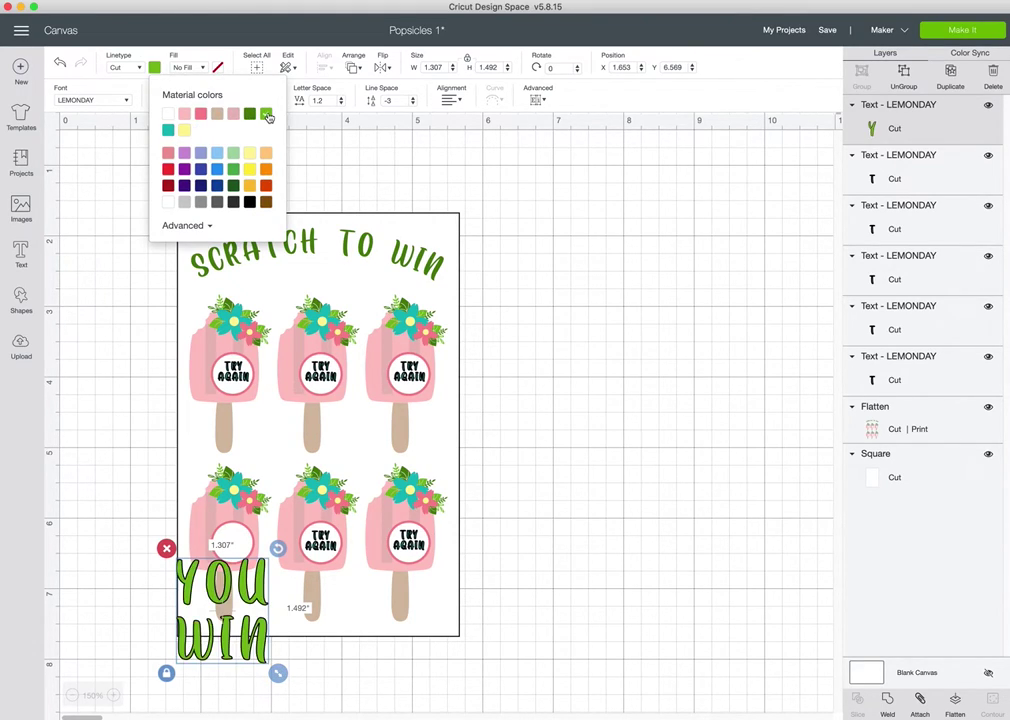
{"action": "left_click_drag", "start_coordinate": [278, 673], "coordinate": [238, 549]}
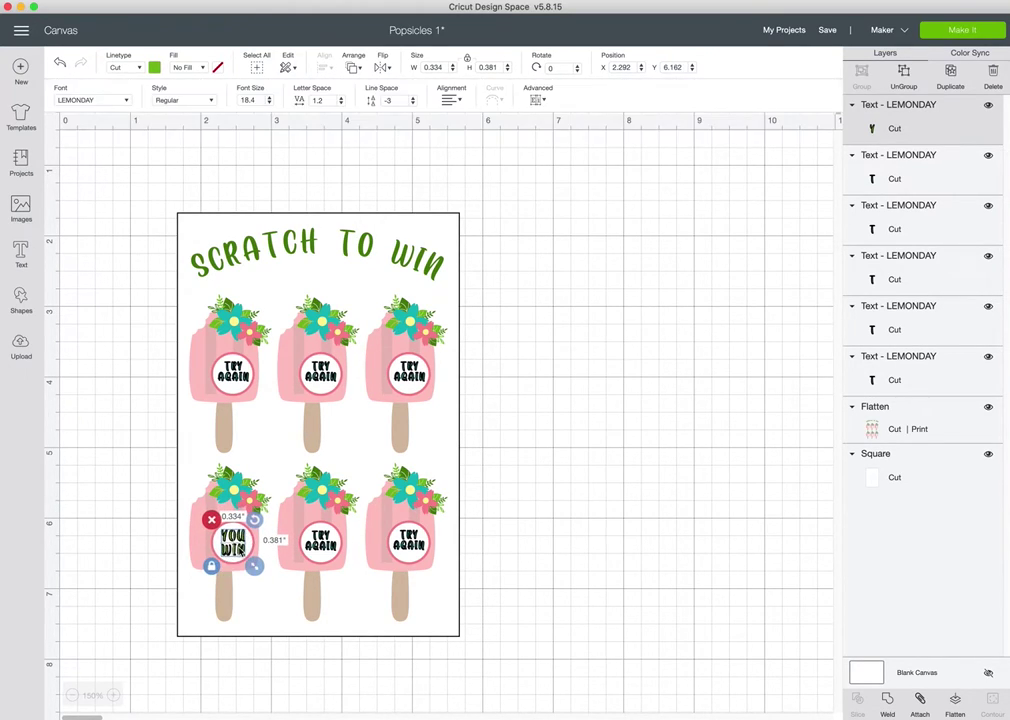
- Top-align the YOU WIN text and the two bottom-row TRY AGAIN texts
{"action": "left_click", "coordinate": [314, 545], "text": "shift"}
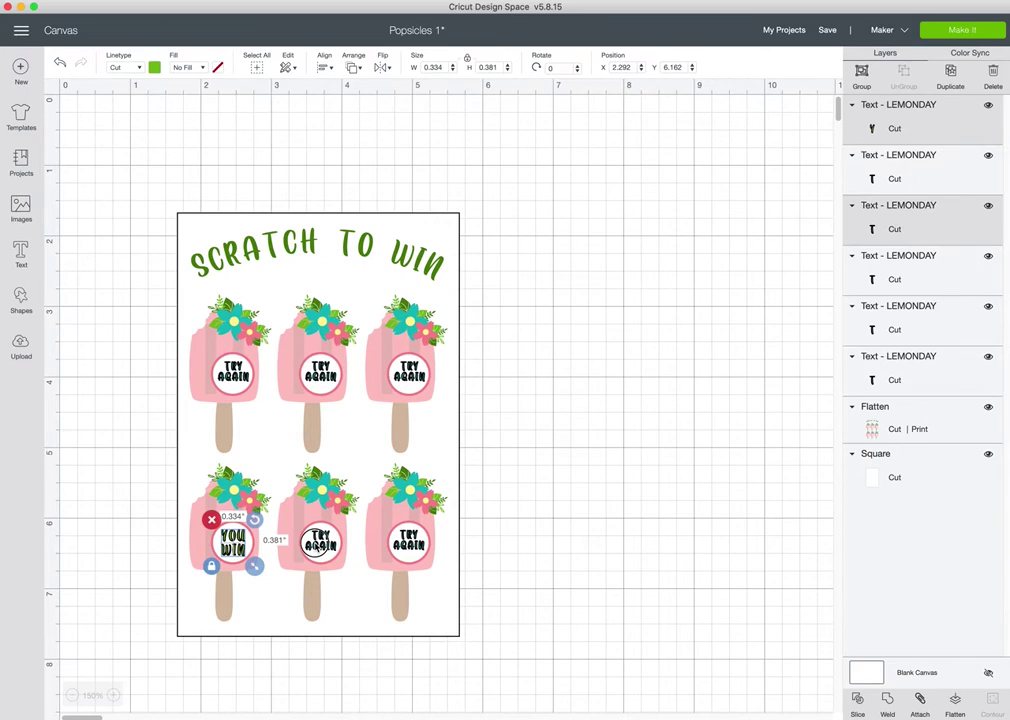
{"action": "left_click", "coordinate": [417, 547], "text": "shift"}
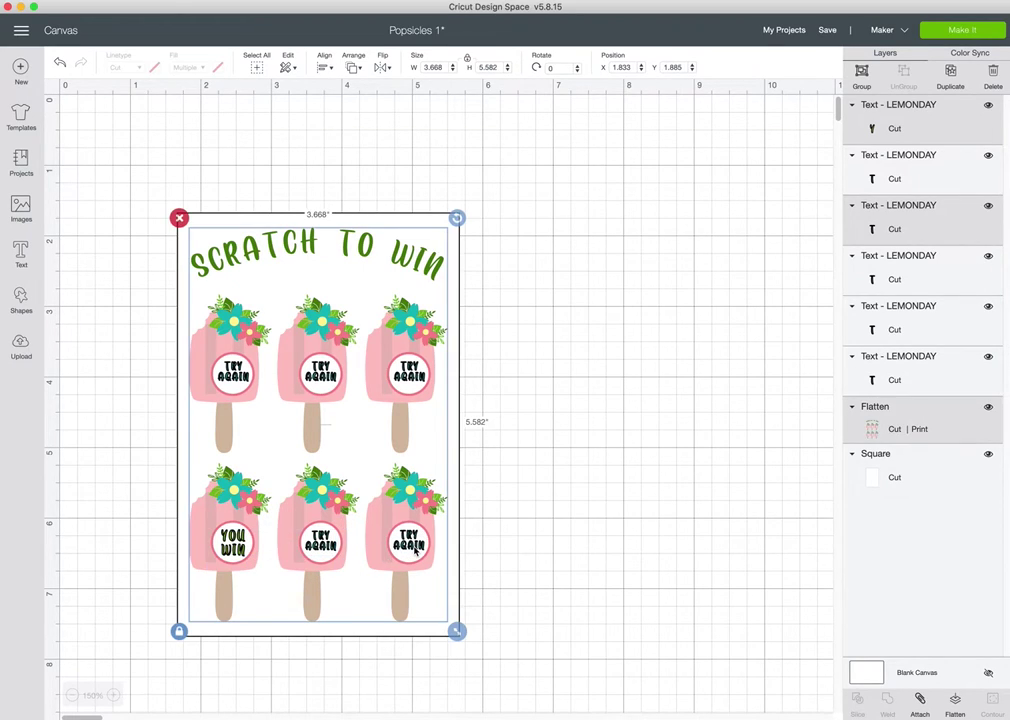
{"action": "left_click", "coordinate": [442, 598], "text": "shift"}
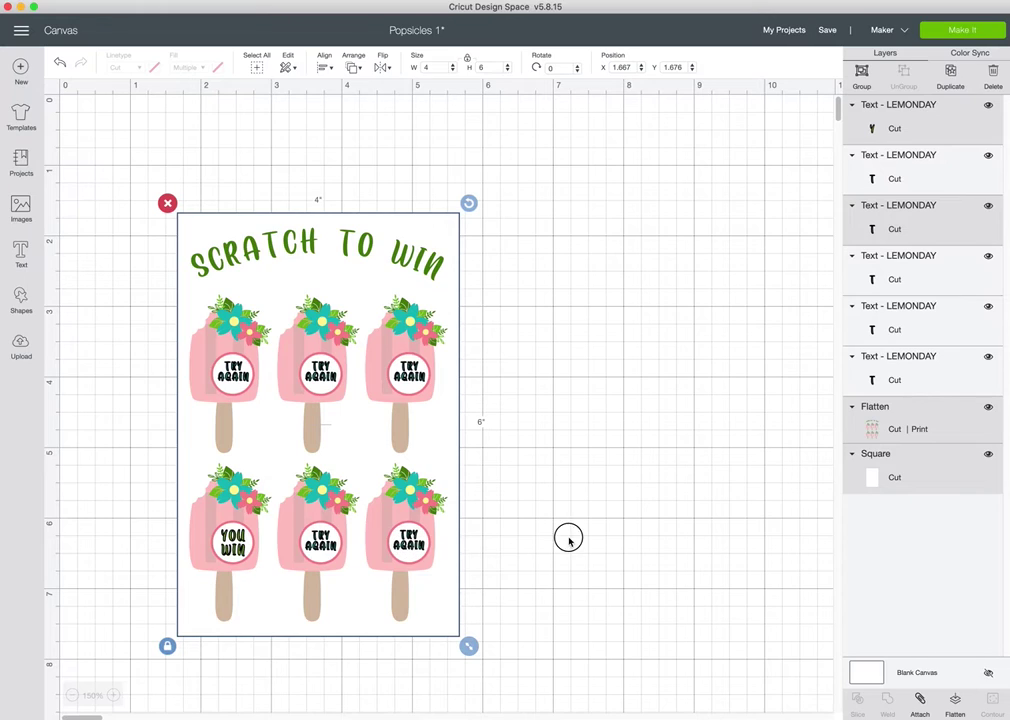
{"action": "left_click", "coordinate": [697, 313]}
{"action": "left_click", "coordinate": [939, 121]}
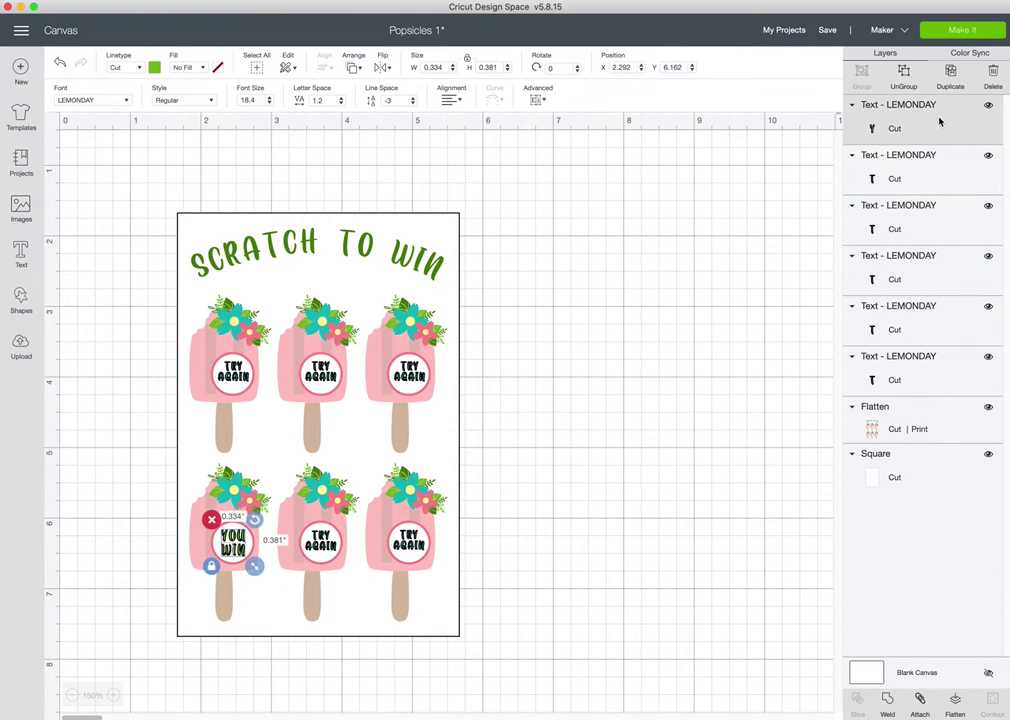
{"action": "left_click", "coordinate": [918, 155], "text": "shift"}
{"action": "left_click", "coordinate": [906, 222], "text": "shift"}
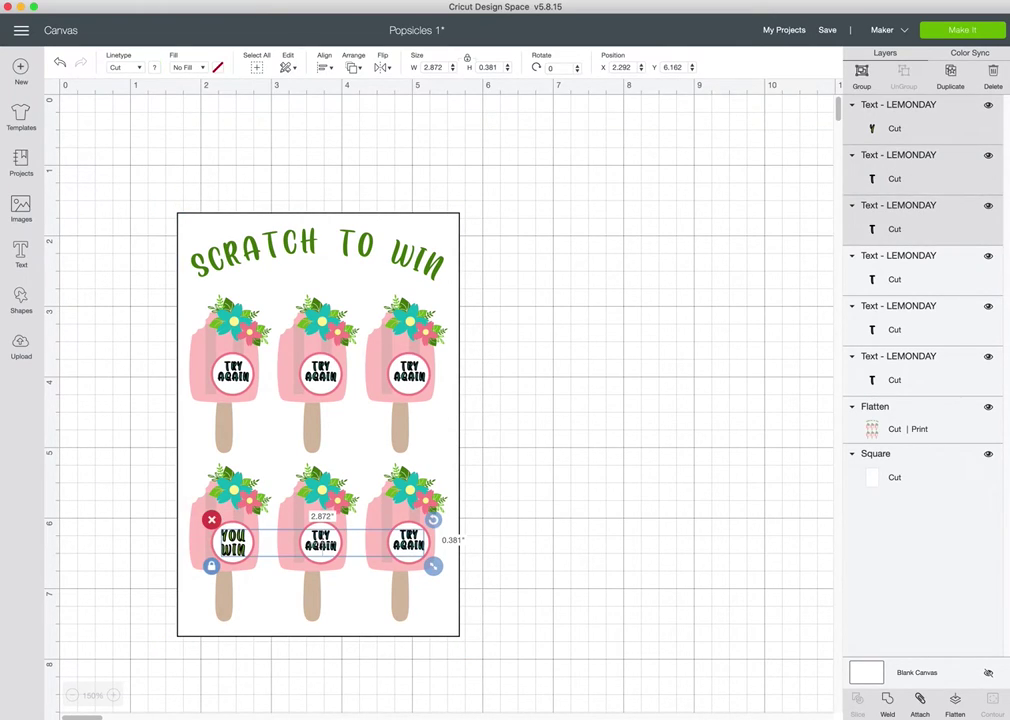
{"action": "left_click", "coordinate": [325, 67]}
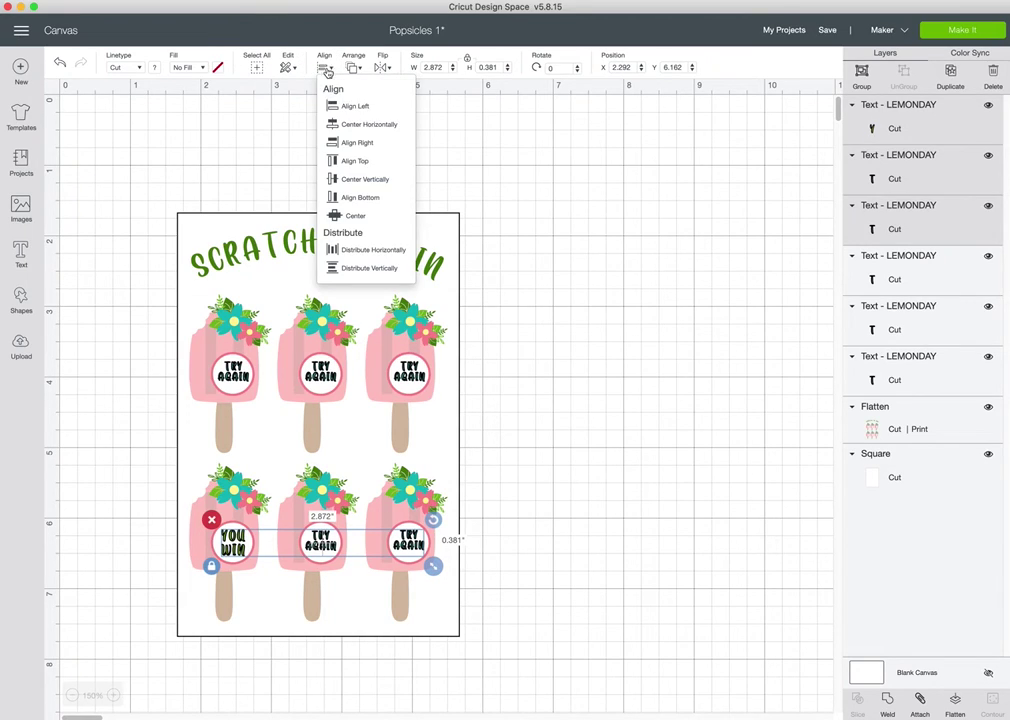
{"action": "left_click", "coordinate": [358, 162]}
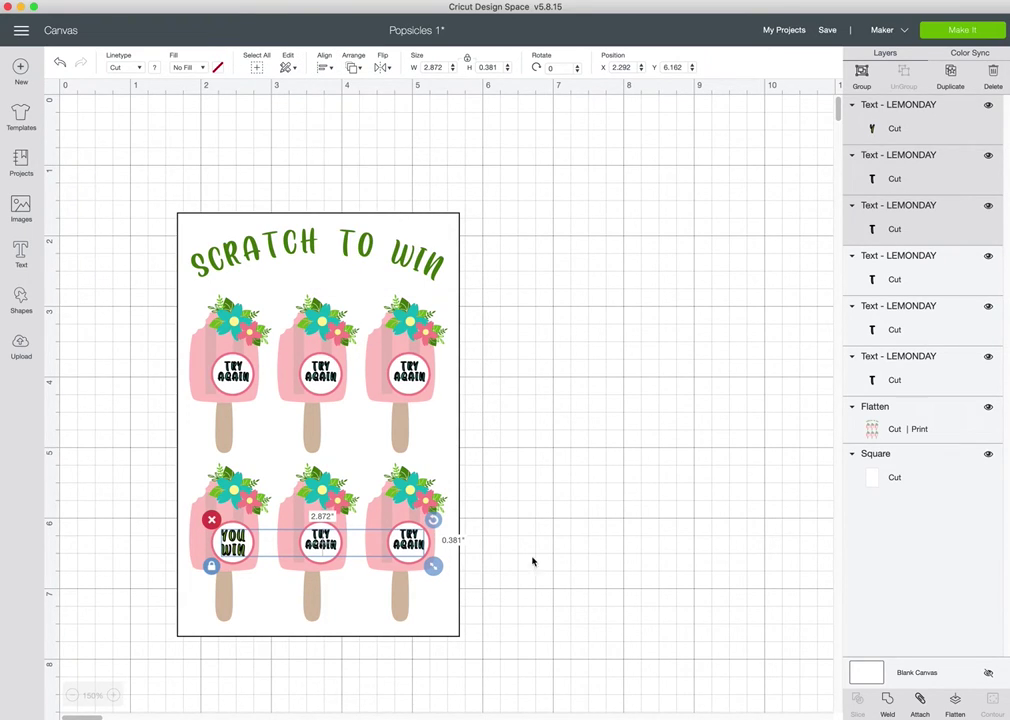
- Nudge the two bottom-row TRY AGAIN texts slightly down and to the right
{"action": "left_click", "coordinate": [591, 561]}
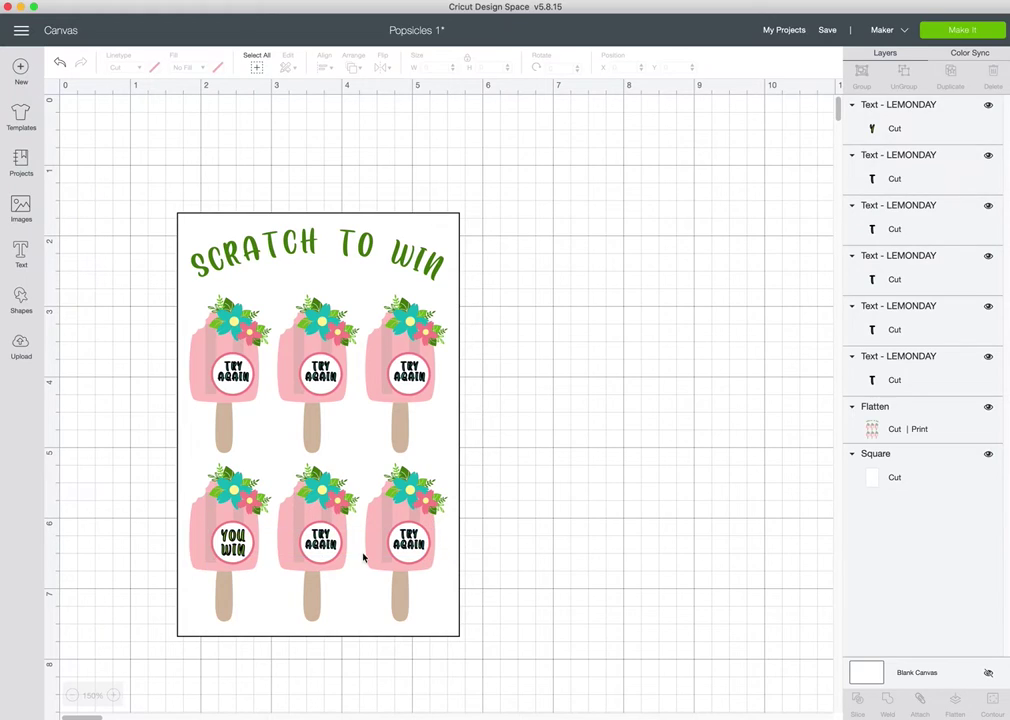
{"action": "left_click", "coordinate": [415, 545]}
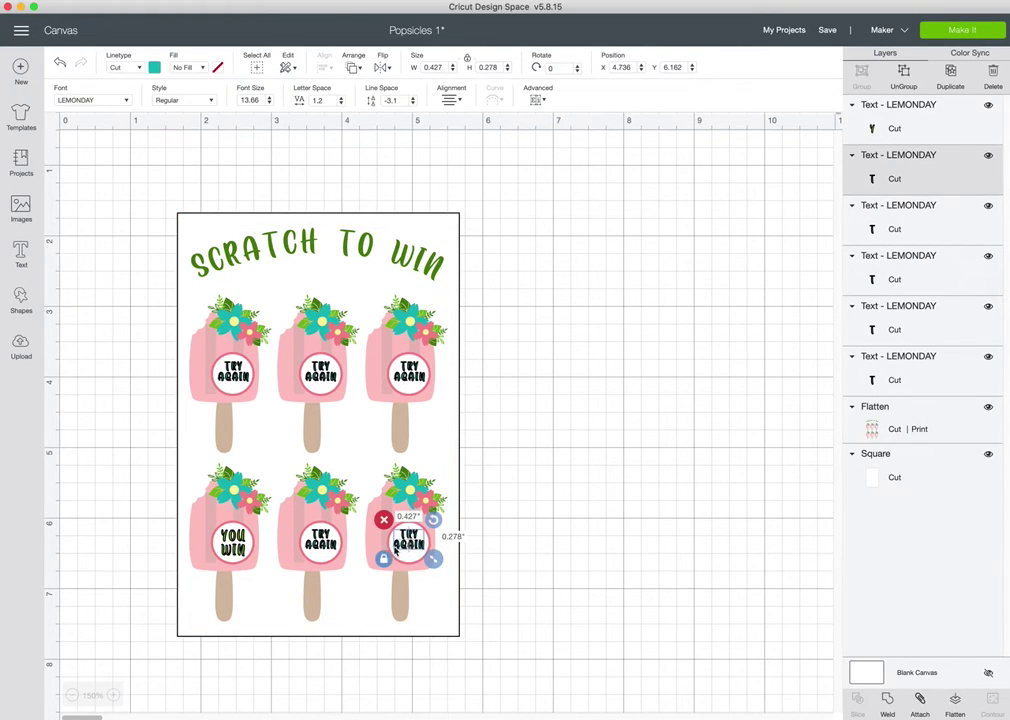
{"action": "left_click", "coordinate": [329, 547], "text": "shift"}
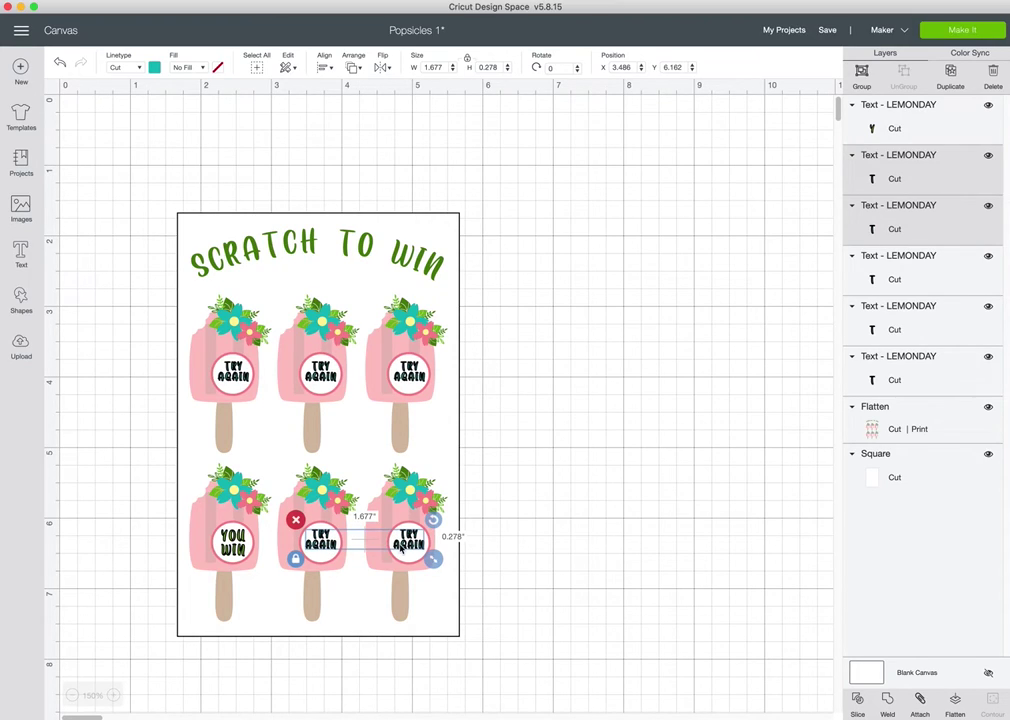
{"action": "left_click_drag", "start_coordinate": [399, 546], "coordinate": [405, 550]}
{"action": "left_click", "coordinate": [674, 471]}
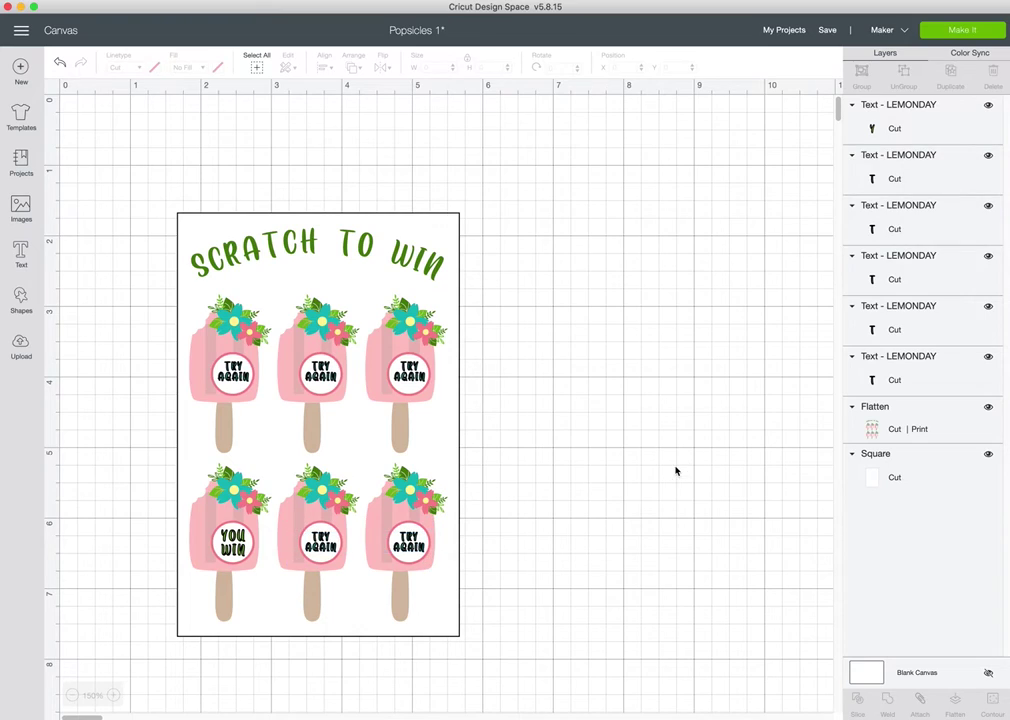
- Flatten all six circle text layers into one printable image
{"action": "left_click", "coordinate": [875, 120]}
{"action": "left_click", "coordinate": [926, 171], "text": "shift"}
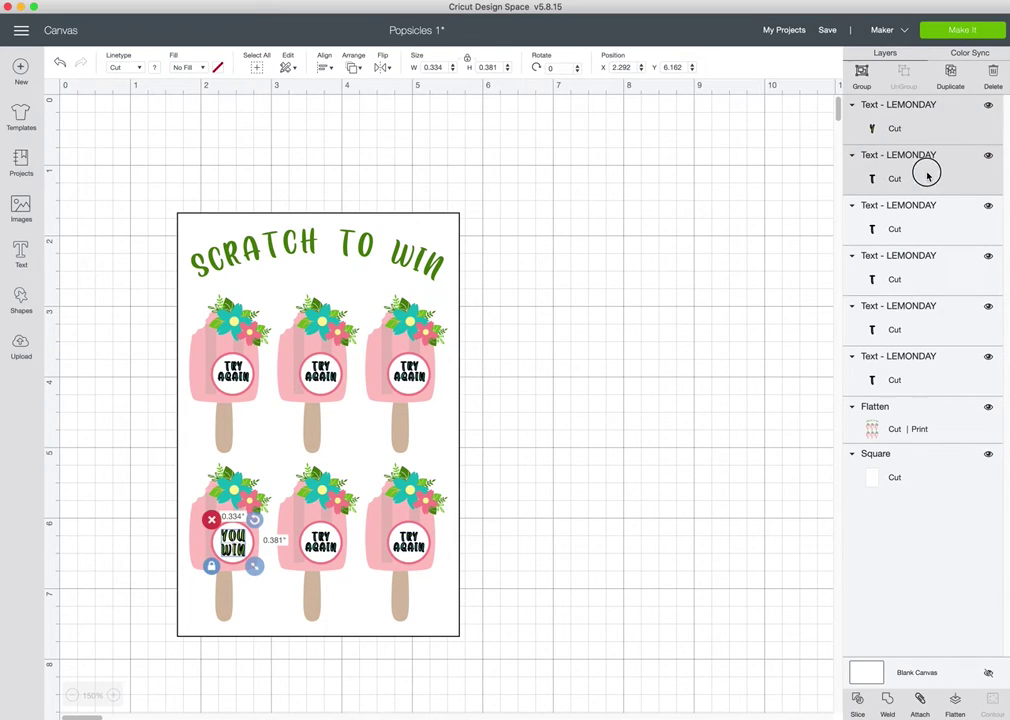
{"action": "left_click", "coordinate": [920, 255], "text": "shift"}
{"action": "left_click", "coordinate": [922, 222], "text": "shift"}
{"action": "left_click", "coordinate": [913, 332], "text": "shift"}
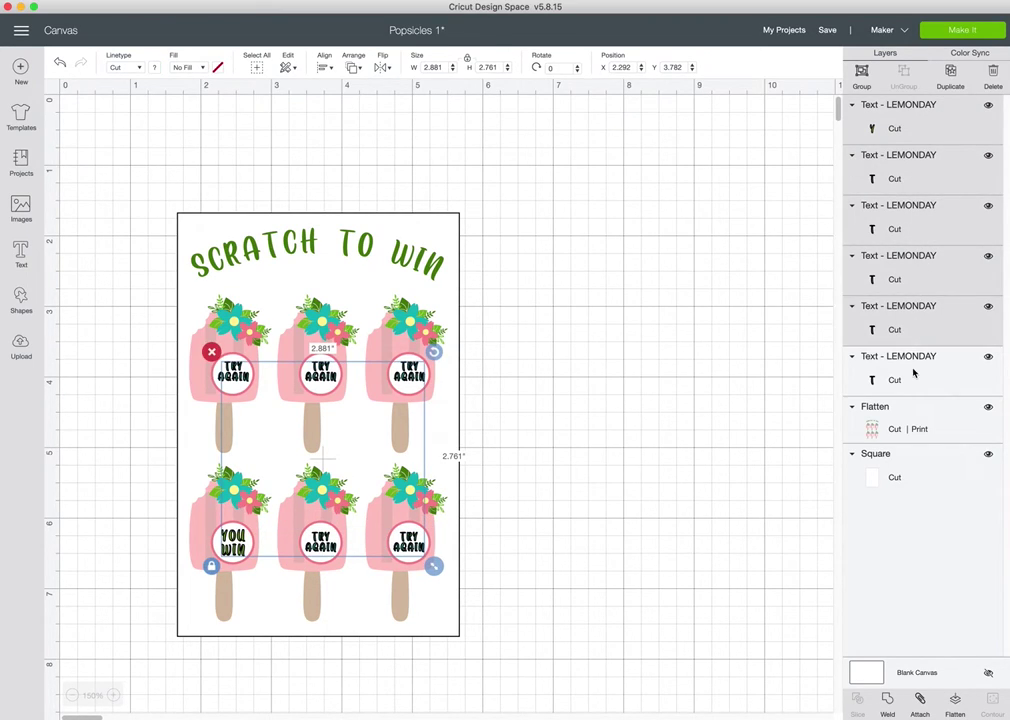
{"action": "left_click", "coordinate": [913, 372], "text": "shift"}
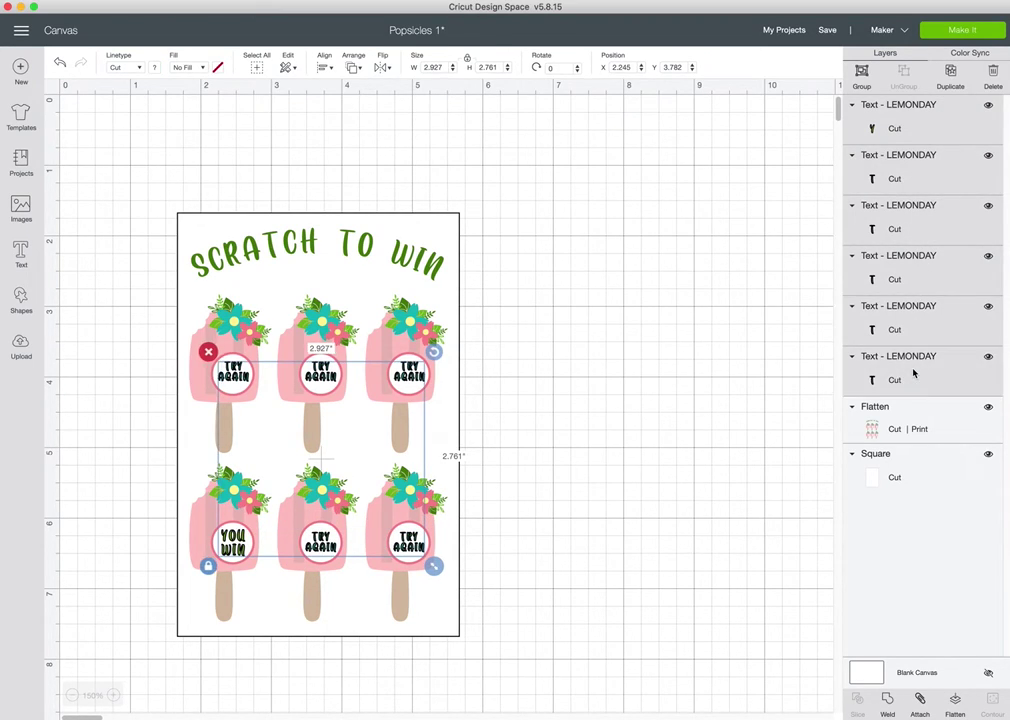
{"action": "left_click", "coordinate": [956, 702]}
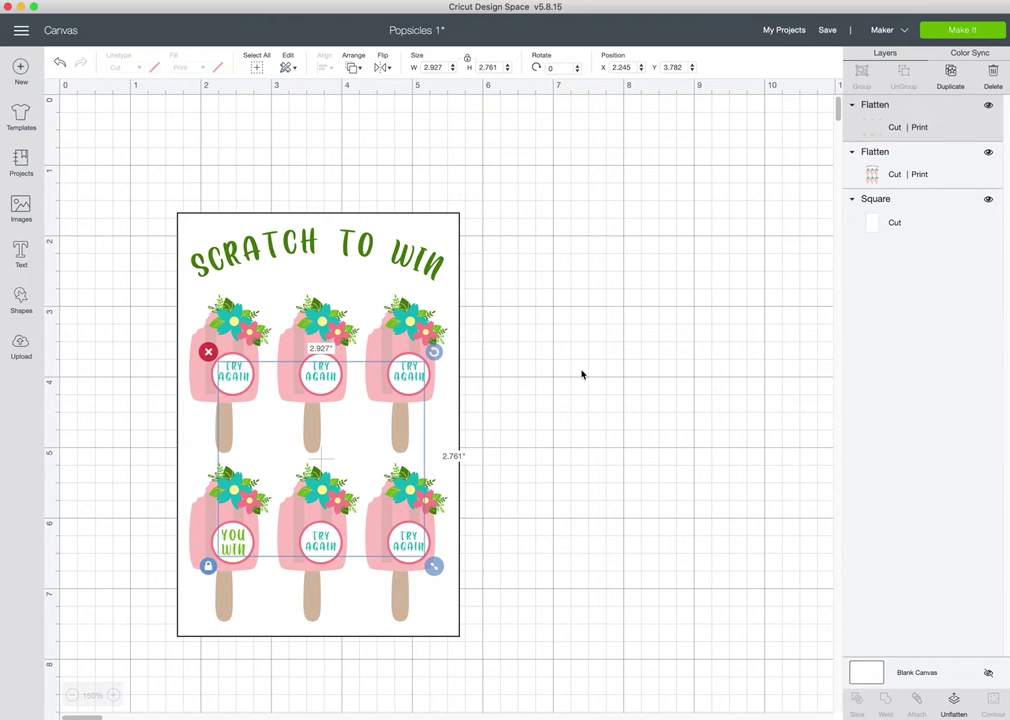
- Select the flattened text image with the popsicle artwork, then undo the last change
{"action": "left_click", "coordinate": [551, 470]}
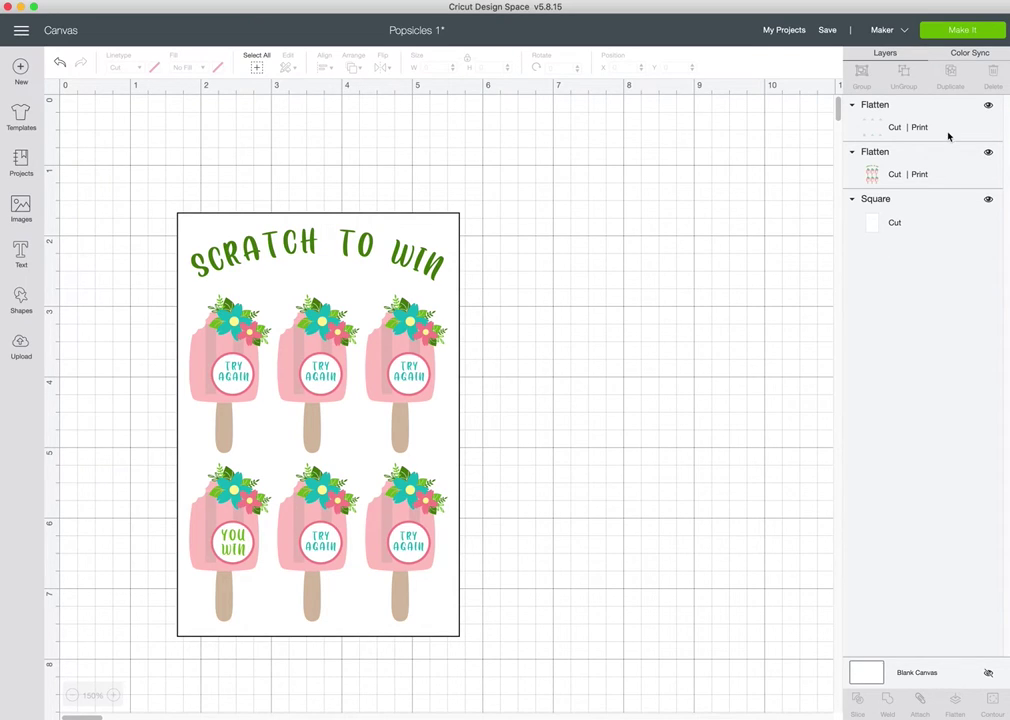
{"action": "left_click", "coordinate": [917, 124]}
{"action": "left_click", "coordinate": [897, 176], "text": "shift"}
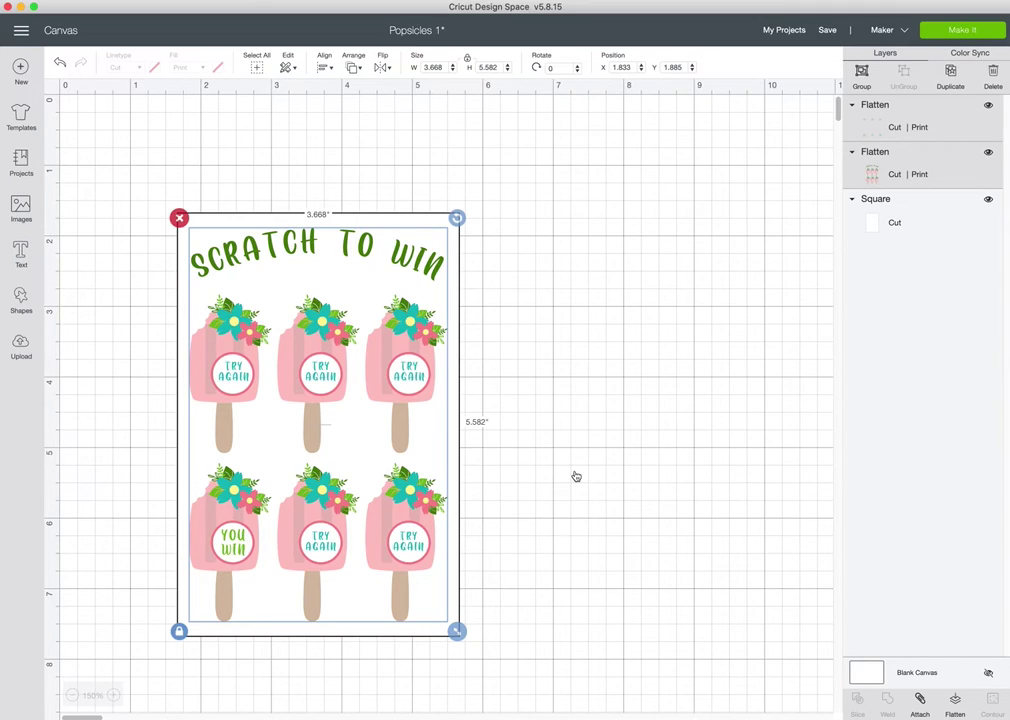
{"action": "key", "text": "super+z"}
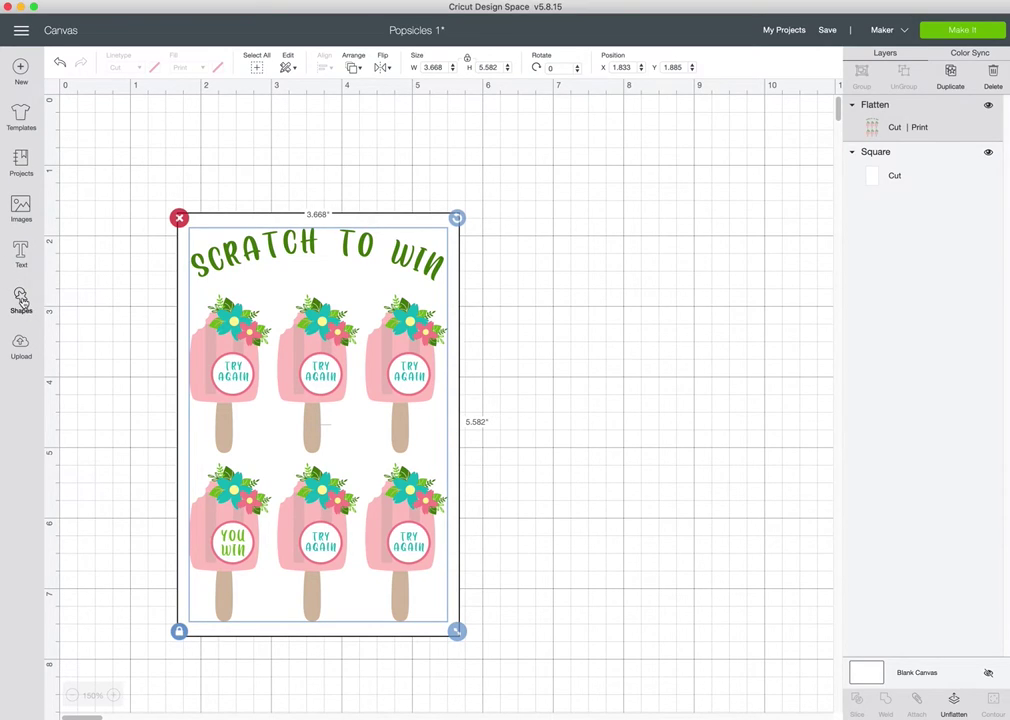
- Insert a Circle shape and set its width to 0.657 inches
{"action": "left_click", "coordinate": [672, 318]}
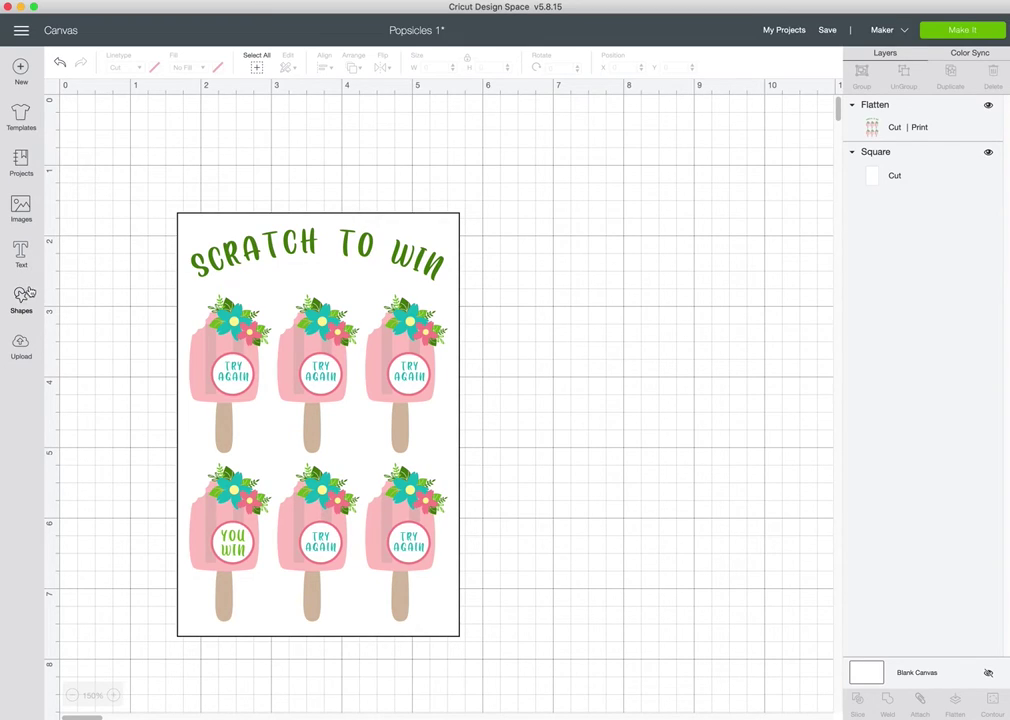
{"action": "left_click", "coordinate": [22, 301]}
{"action": "left_click", "coordinate": [120, 209]}
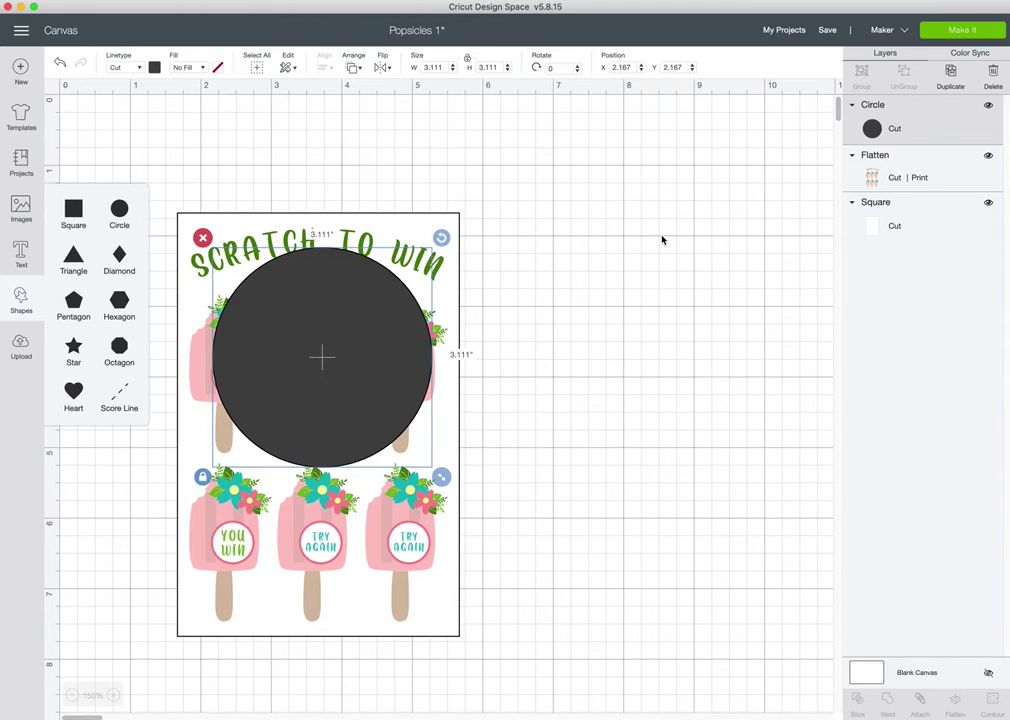
{"action": "double_click", "coordinate": [440, 67]}
{"action": "type", "text": ".657"}
{"action": "key", "text": "Tab"}
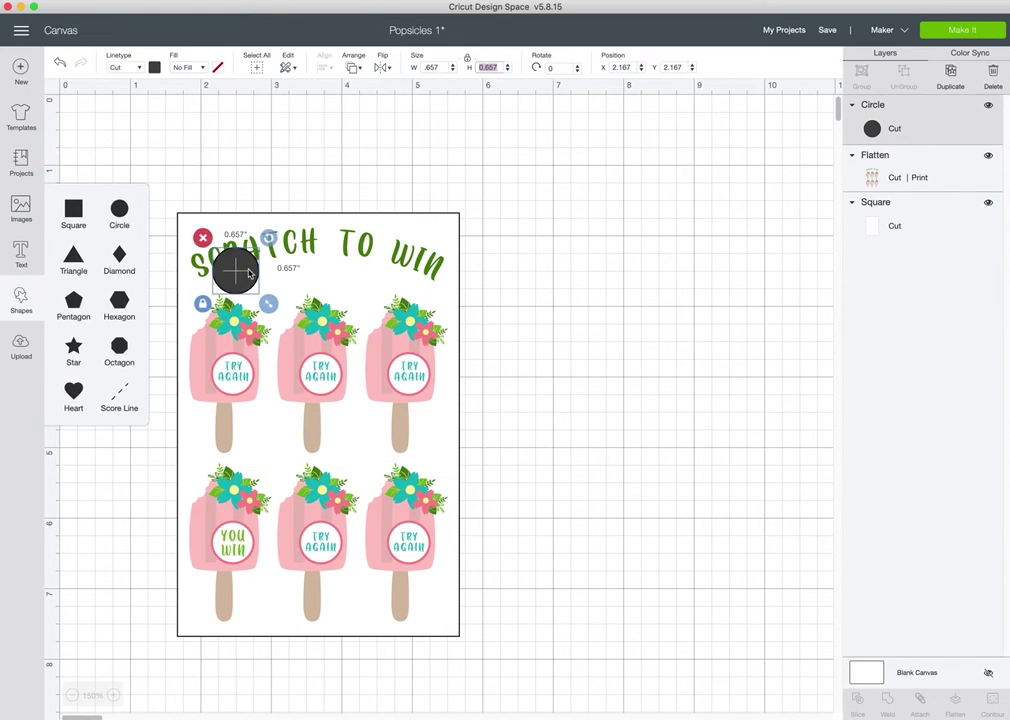
- Place the circle over the top-left popsicle's TRY AGAIN circle and zoom in on the card
{"action": "left_click_drag", "start_coordinate": [249, 273], "coordinate": [269, 409]}
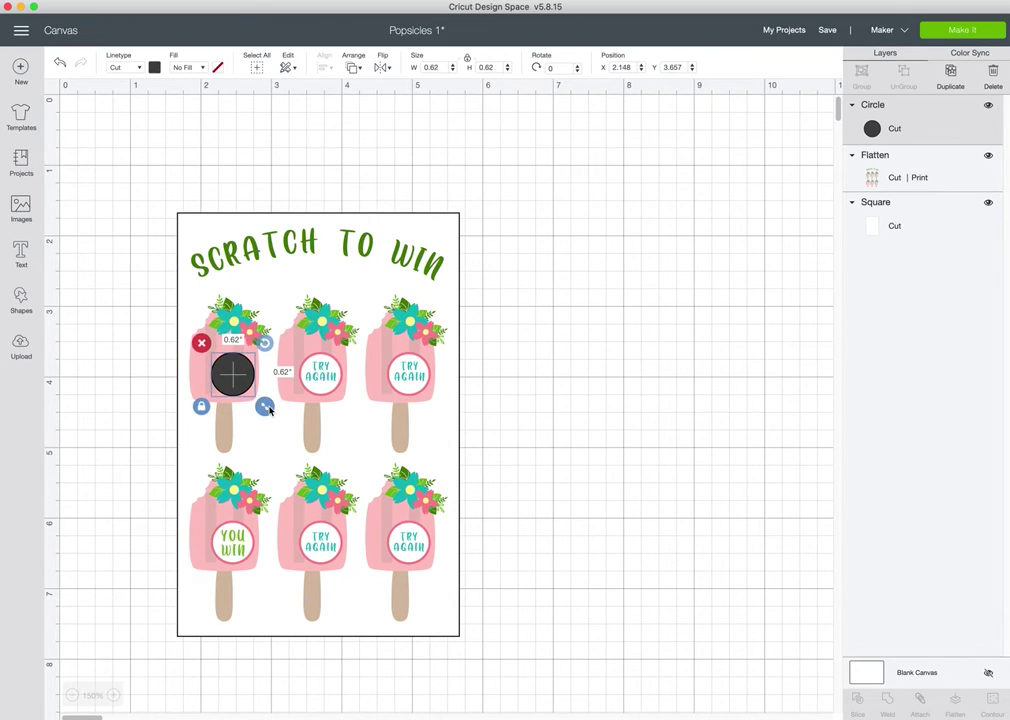
{"action": "left_click", "coordinate": [346, 271]}
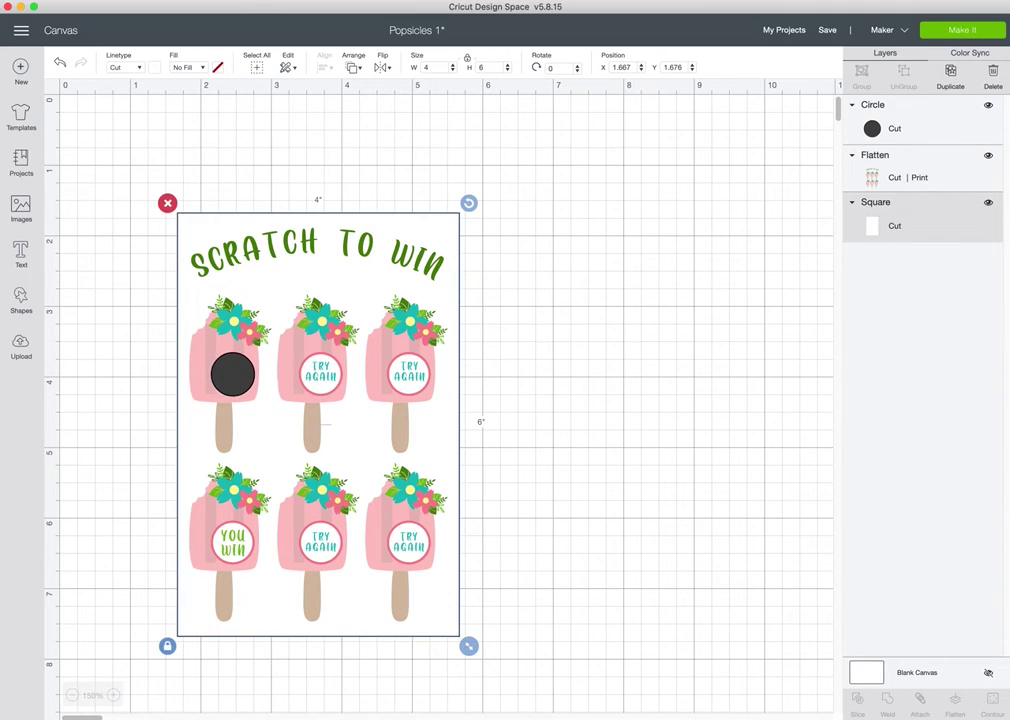
{"action": "left_click", "coordinate": [112, 695]}
{"action": "left_click", "coordinate": [112, 695]}
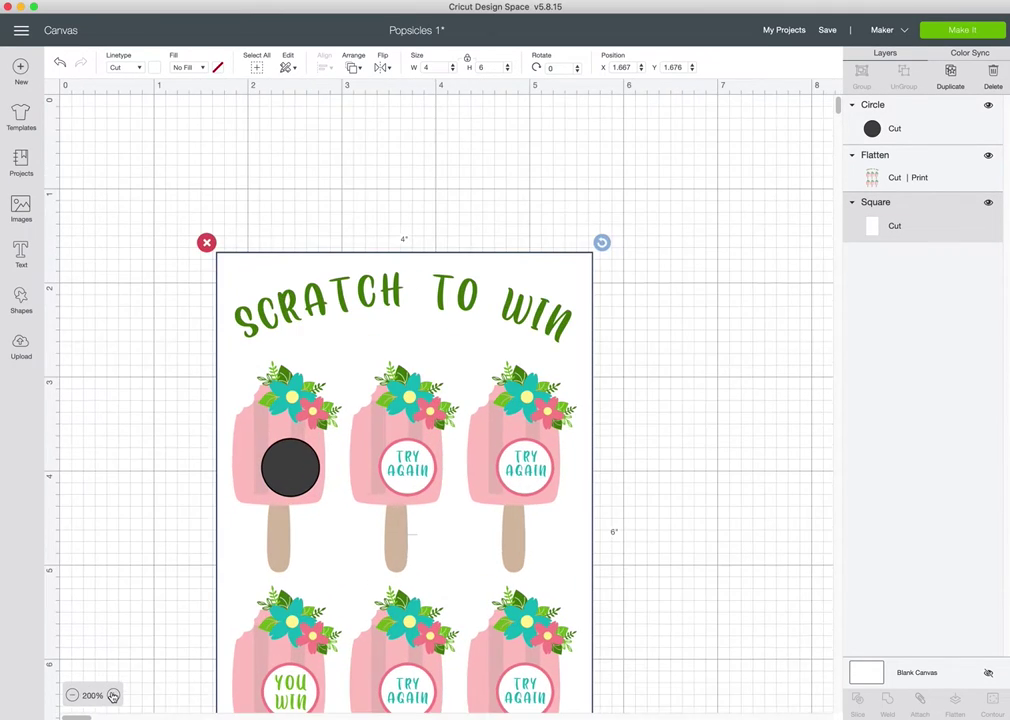
- Duplicate the black circle five times so there are six circles in total
{"action": "left_click", "coordinate": [295, 468]}
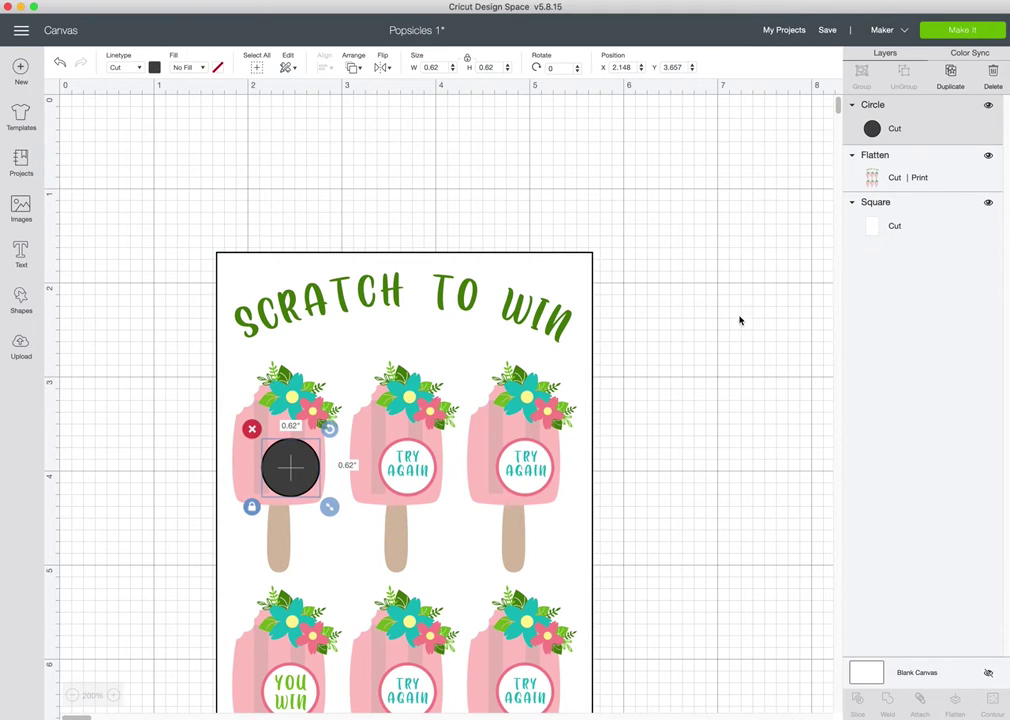
{"action": "left_click", "coordinate": [951, 72]}
{"action": "left_click", "coordinate": [951, 72]}
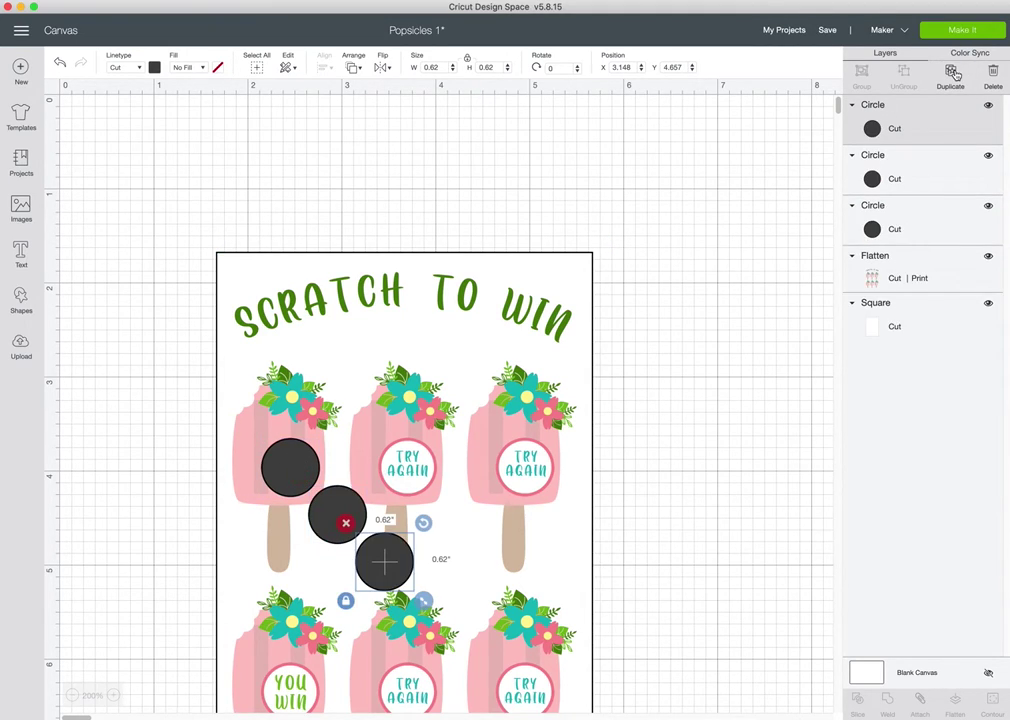
{"action": "left_click", "coordinate": [951, 72]}
{"action": "left_click", "coordinate": [951, 72]}
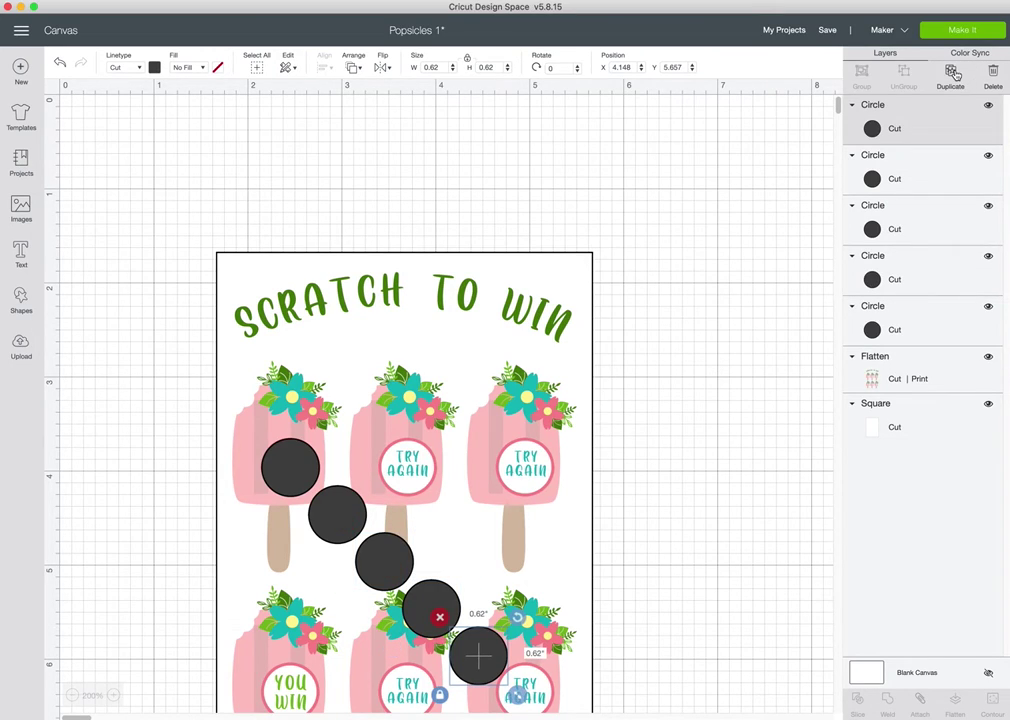
{"action": "left_click", "coordinate": [951, 72]}
- Place one 0.62-inch circle over each remaining popsicle's label circle, top row then bottom row
{"action": "left_click_drag", "start_coordinate": [345, 514], "coordinate": [410, 465]}
{"action": "left_click_drag", "start_coordinate": [397, 552], "coordinate": [534, 463]}
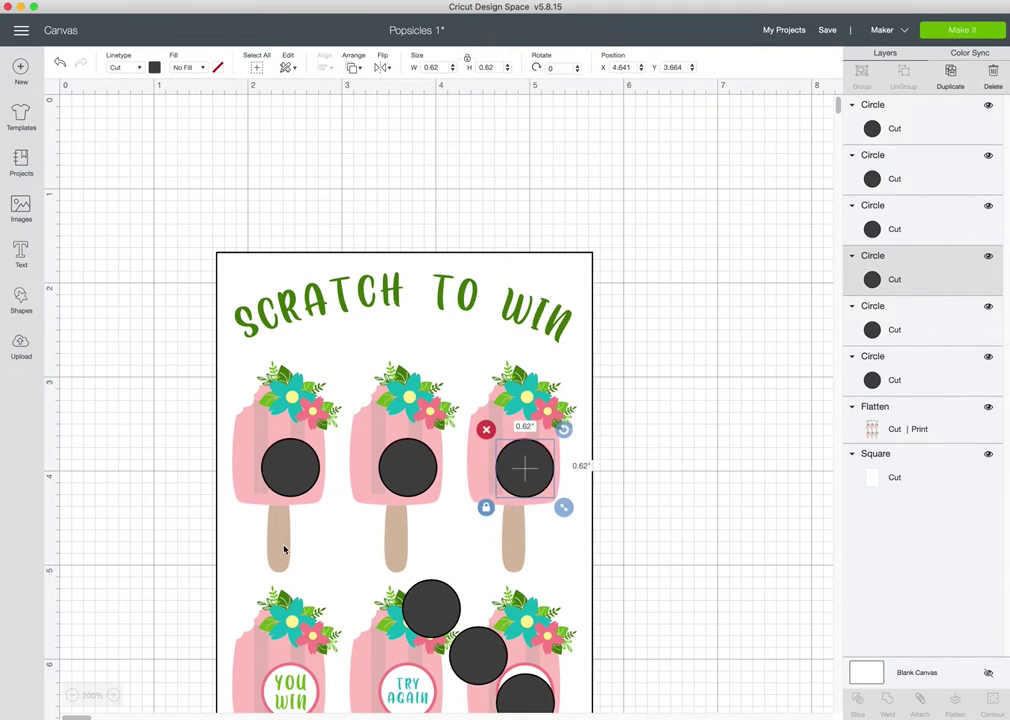
{"action": "scroll", "coordinate": [307, 545], "scroll_direction": "down", "scroll_amount": 3}
{"action": "scroll", "coordinate": [307, 545], "scroll_direction": "down", "scroll_amount": 3}
{"action": "left_click_drag", "start_coordinate": [436, 435], "coordinate": [295, 520]}
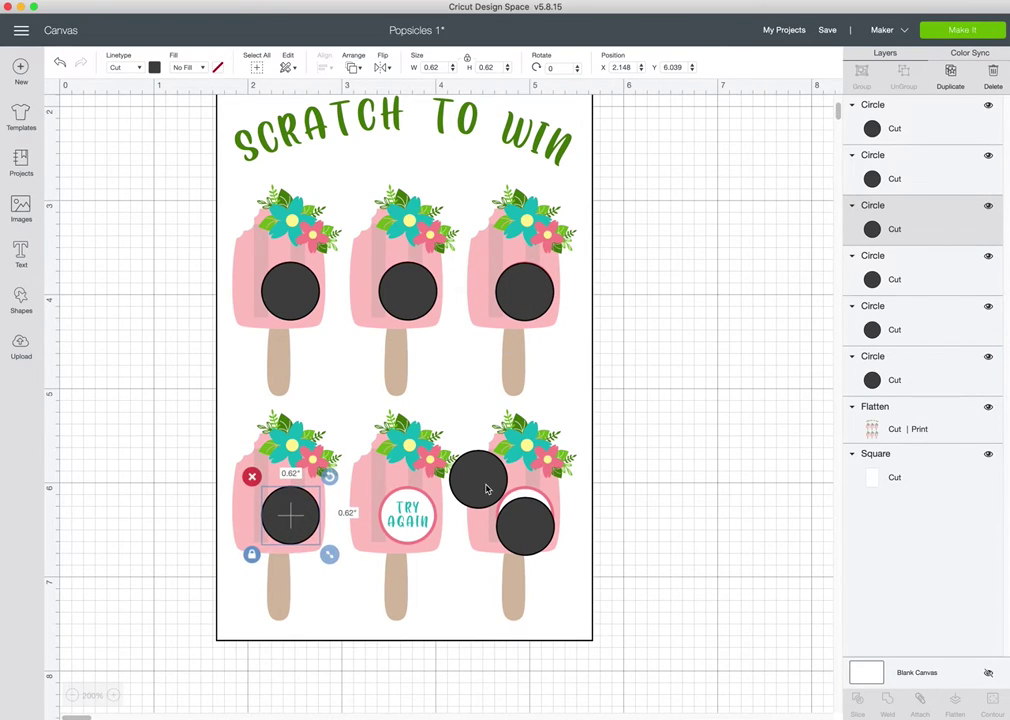
{"action": "left_click_drag", "start_coordinate": [478, 480], "coordinate": [414, 523]}
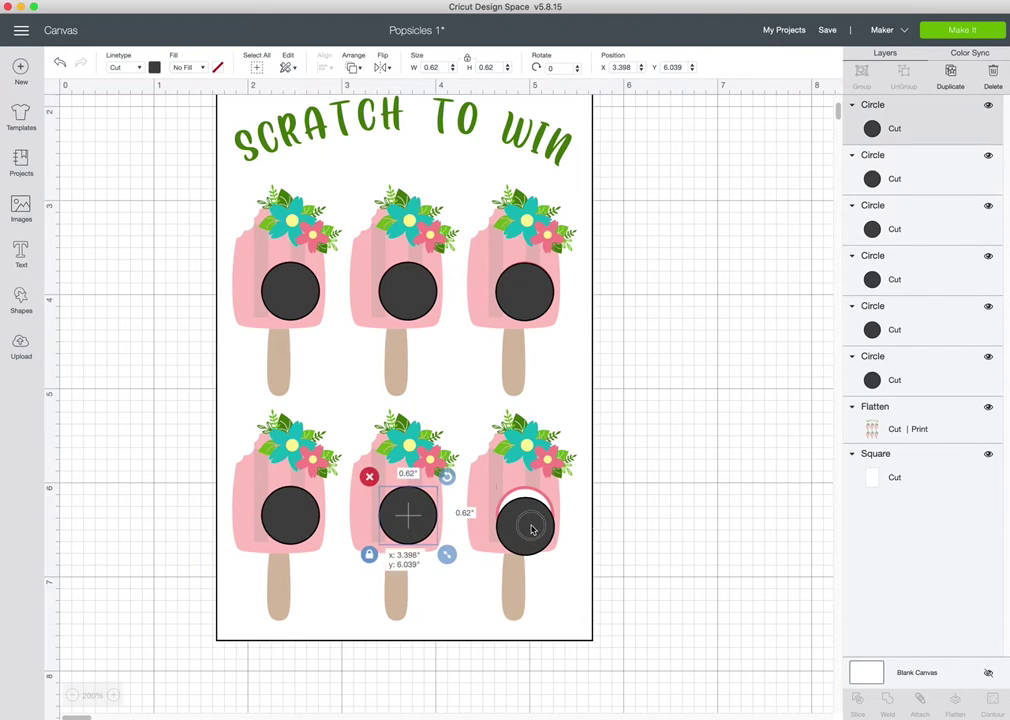
{"action": "left_click_drag", "start_coordinate": [532, 527], "coordinate": [531, 521]}
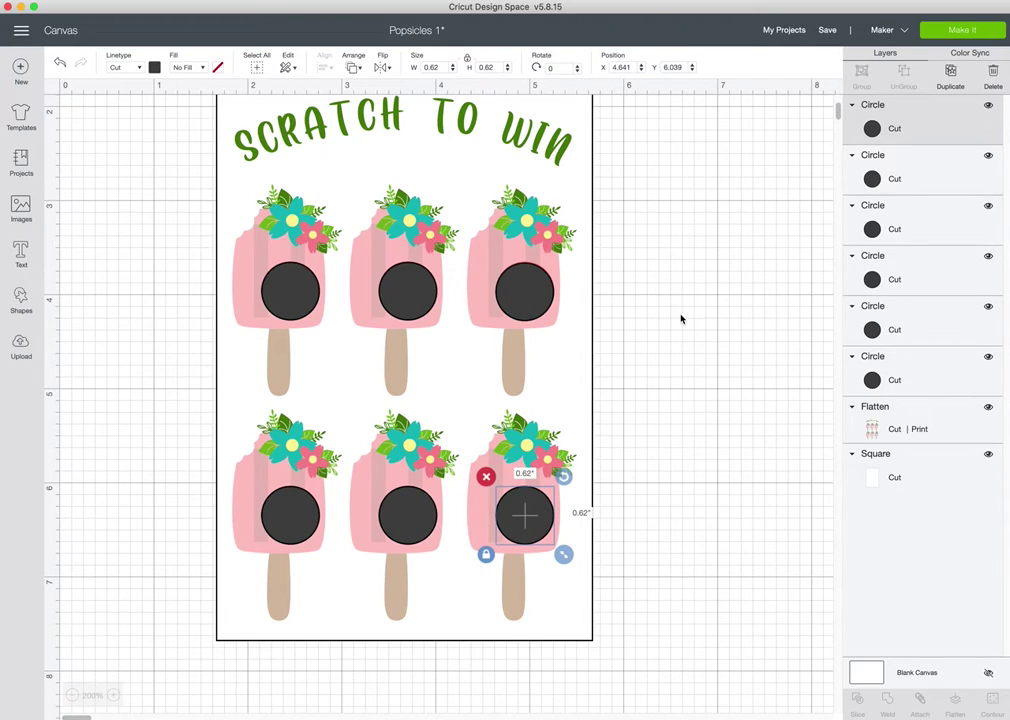
- Select all six Circle layers and group them together
{"action": "left_click", "coordinate": [916, 173], "text": "shift"}
{"action": "left_click", "coordinate": [915, 219], "text": "shift"}
{"action": "left_click", "coordinate": [911, 282], "text": "shift"}
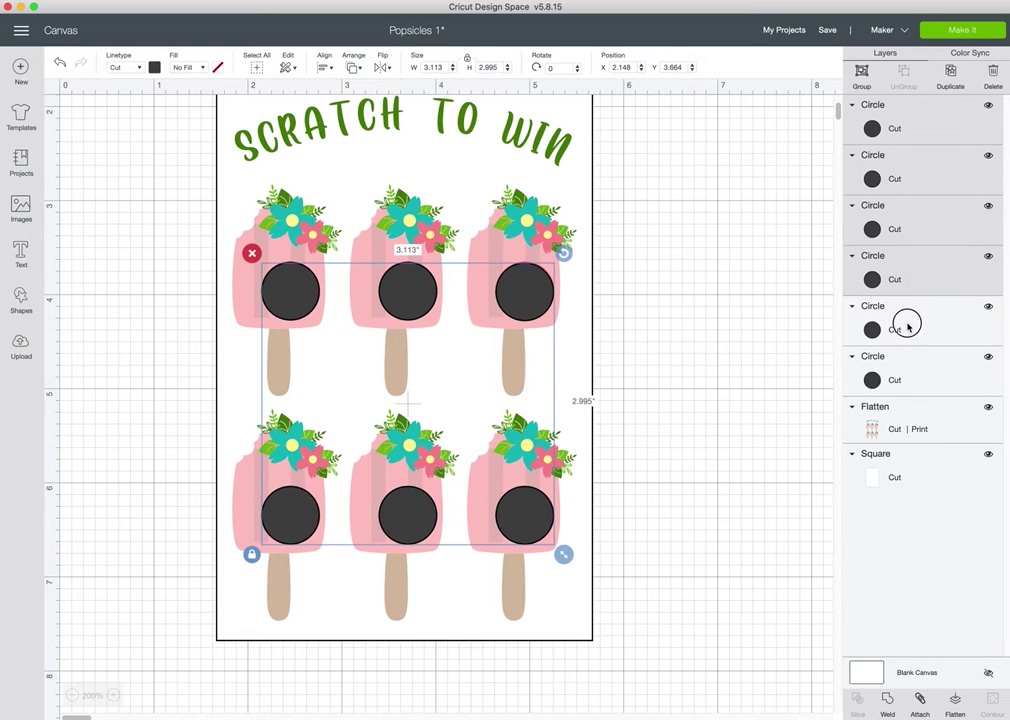
{"action": "left_click", "coordinate": [907, 325], "text": "shift"}
{"action": "left_click", "coordinate": [908, 382], "text": "shift"}
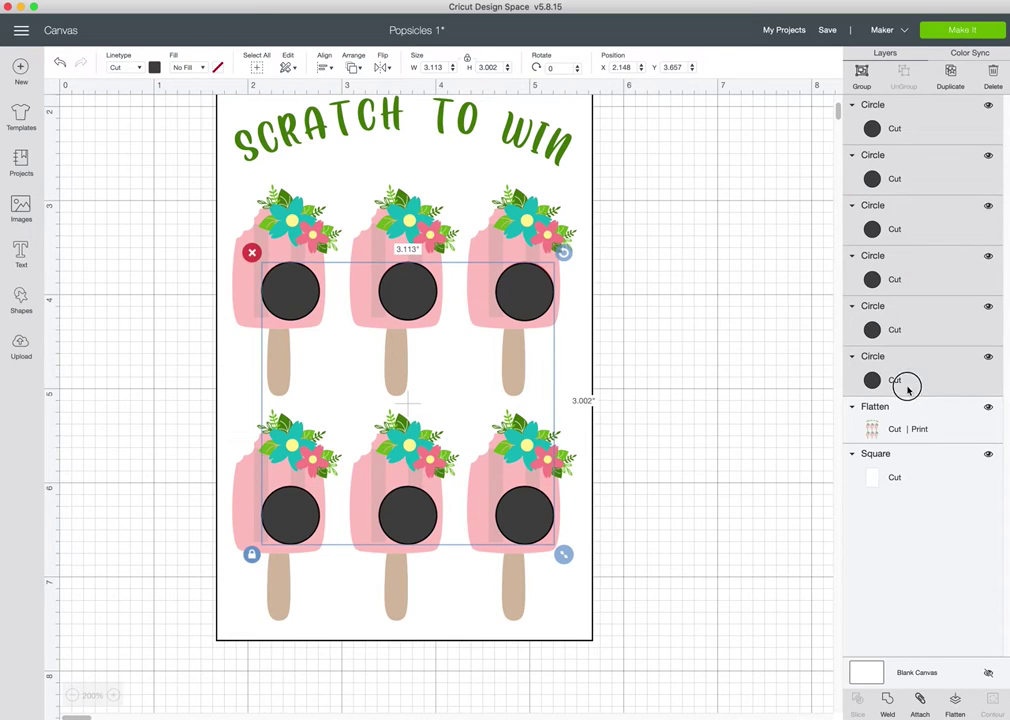
{"action": "left_click", "coordinate": [861, 75]}
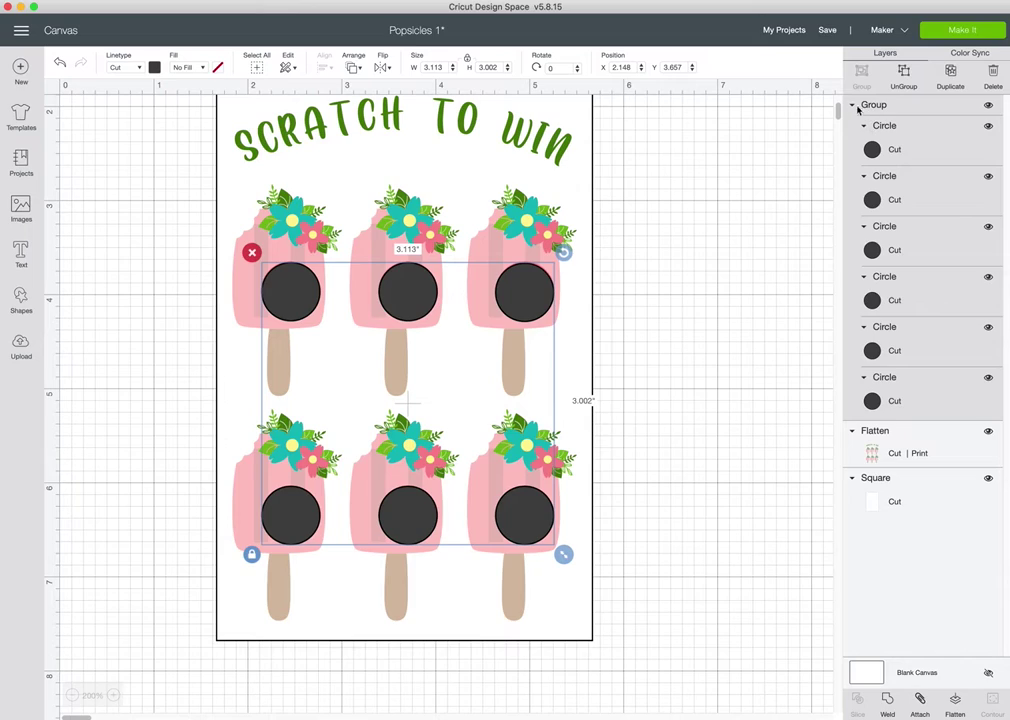
- Collapse and hide the circle group, then select the card's background Square layer
{"action": "left_click", "coordinate": [853, 105]}
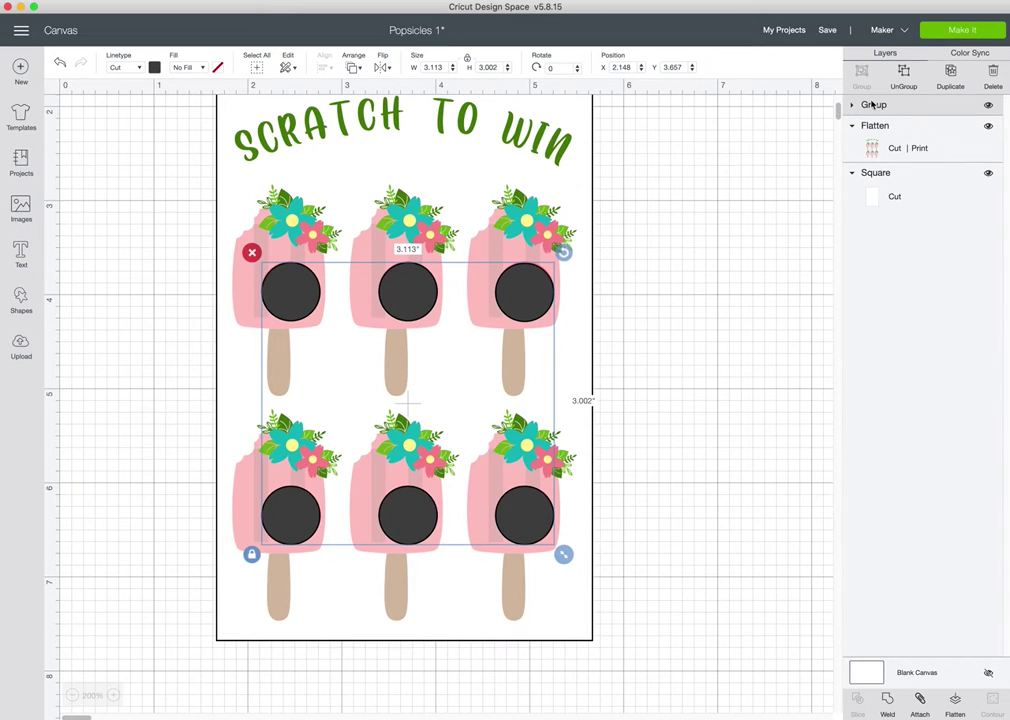
{"action": "left_click", "coordinate": [989, 106]}
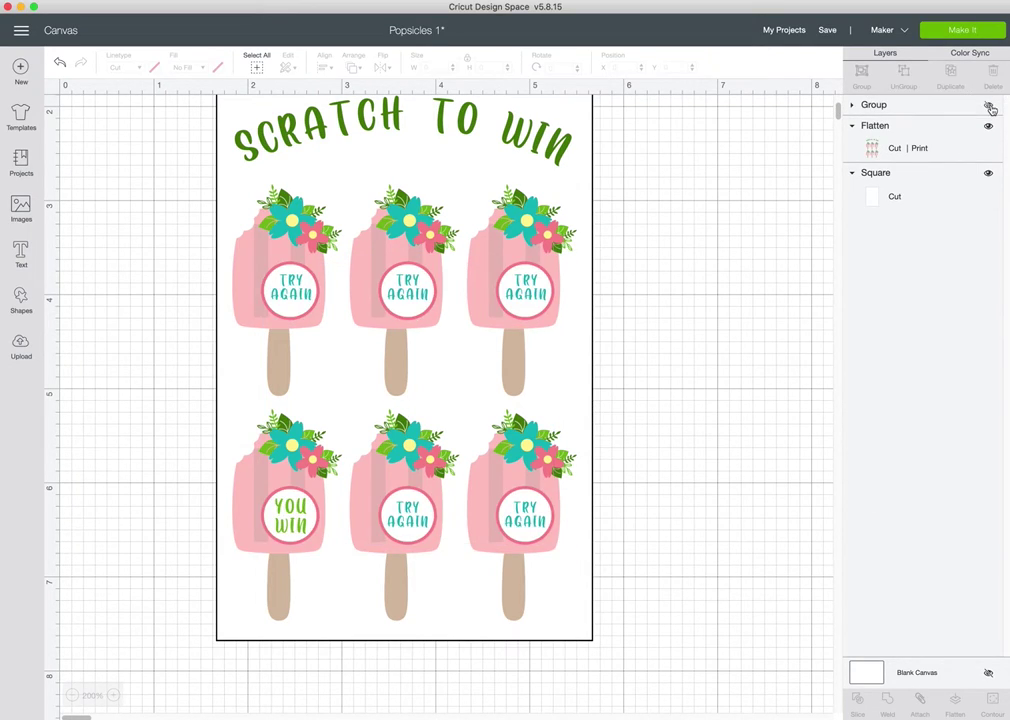
{"action": "scroll", "coordinate": [690, 108], "scroll_direction": "up", "scroll_amount": 3}
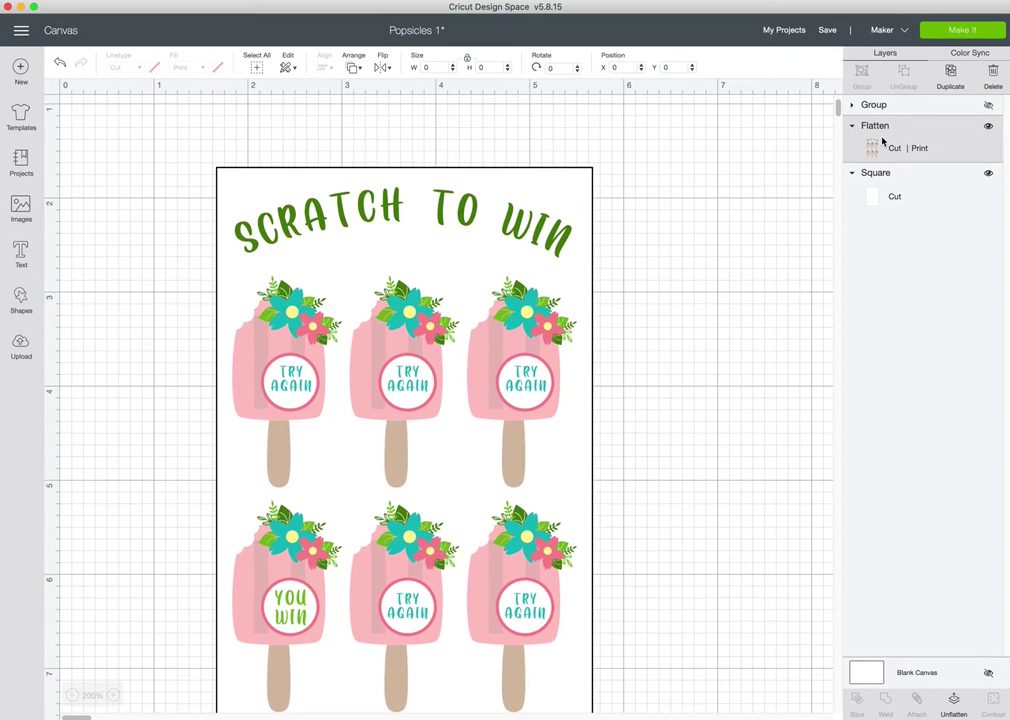
{"action": "left_click", "coordinate": [896, 197]}
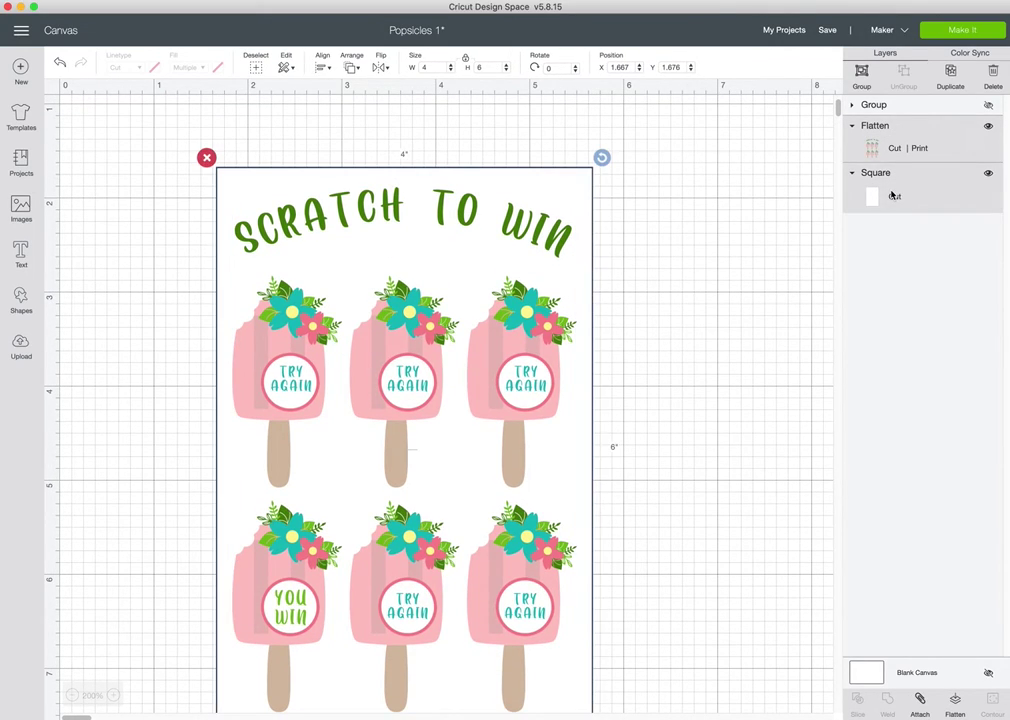
- Attach the popsicle artwork to the 4" x 6" card and preview its Letter Print then Cut mat
{"action": "left_click", "coordinate": [922, 703]}
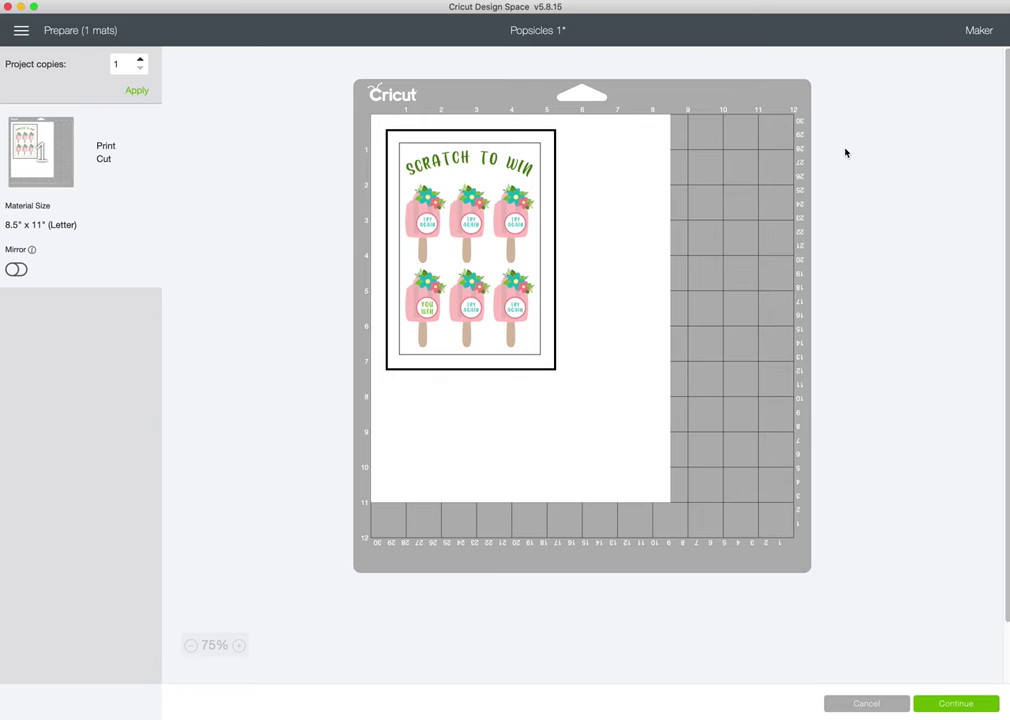
- Continue to printing and switch Add Bleed off for the popsicle card printout
{"action": "left_click", "coordinate": [955, 704]}
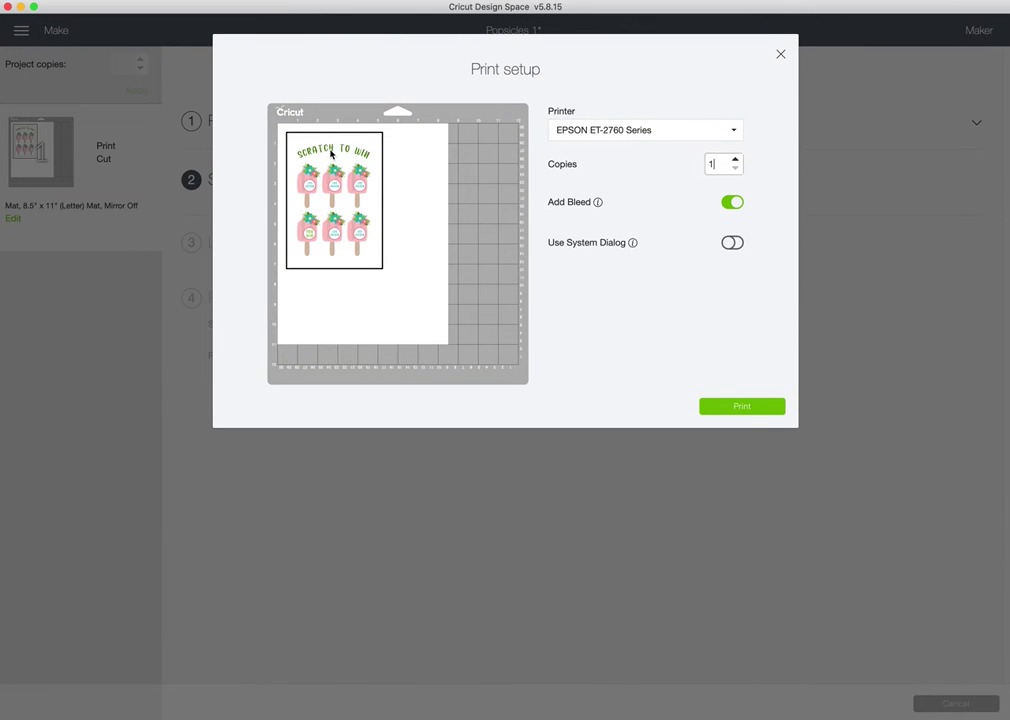
{"action": "left_click", "coordinate": [730, 204]}
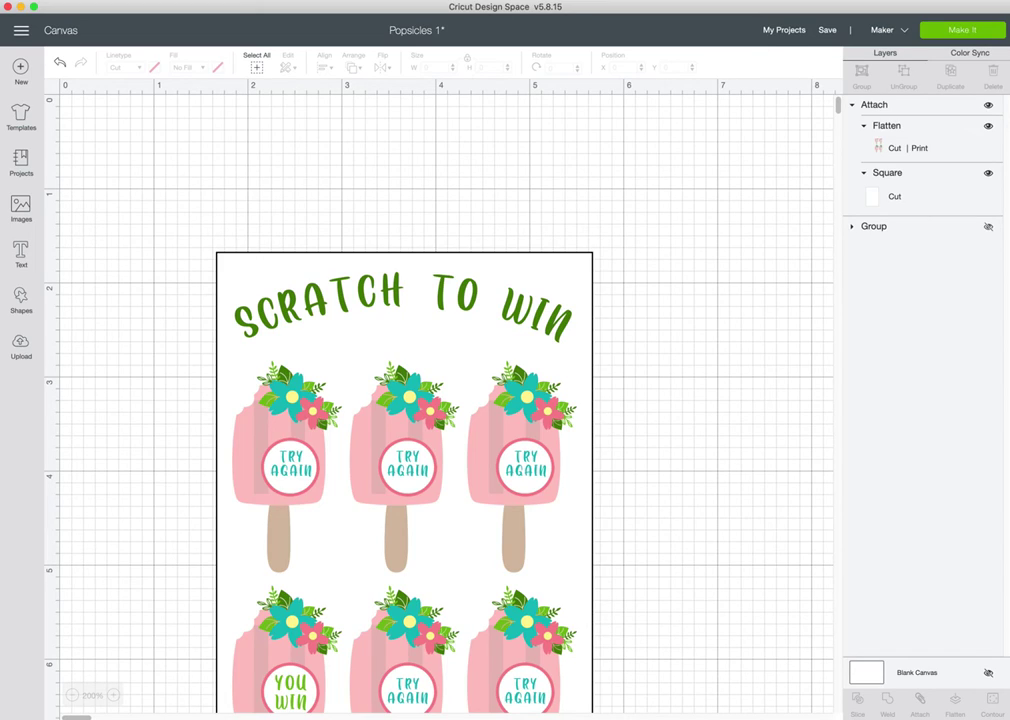
- Hide the attached card, show the circle group, and lay the six circles on a 12" x 12" mat
{"action": "left_click", "coordinate": [854, 106]}
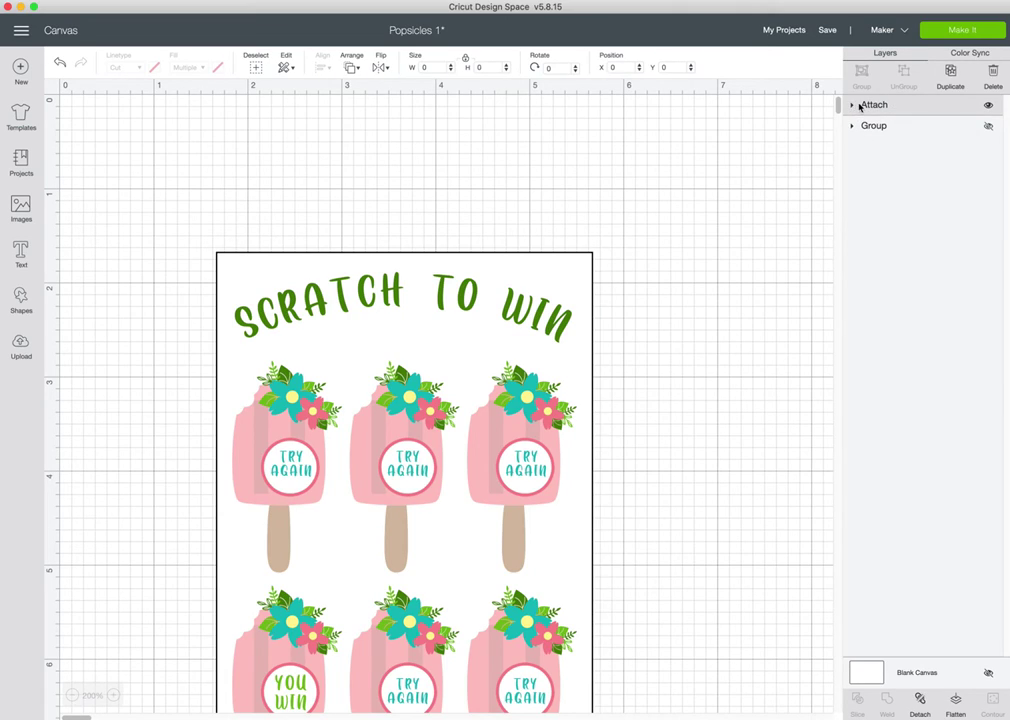
{"action": "left_click", "coordinate": [989, 107]}
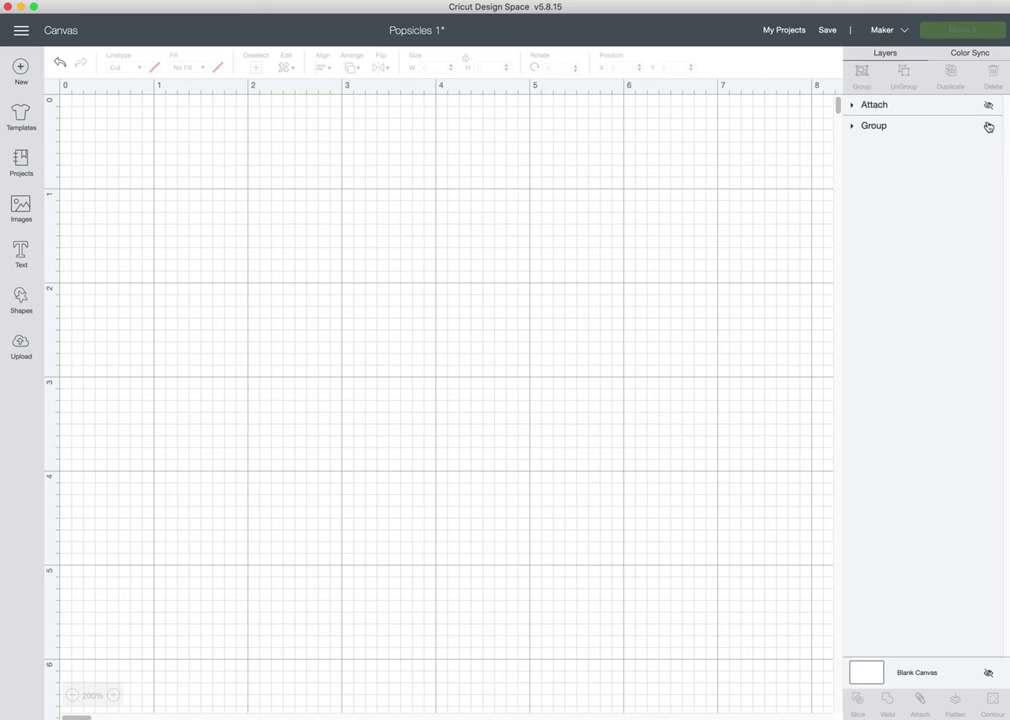
{"action": "left_click", "coordinate": [987, 127]}
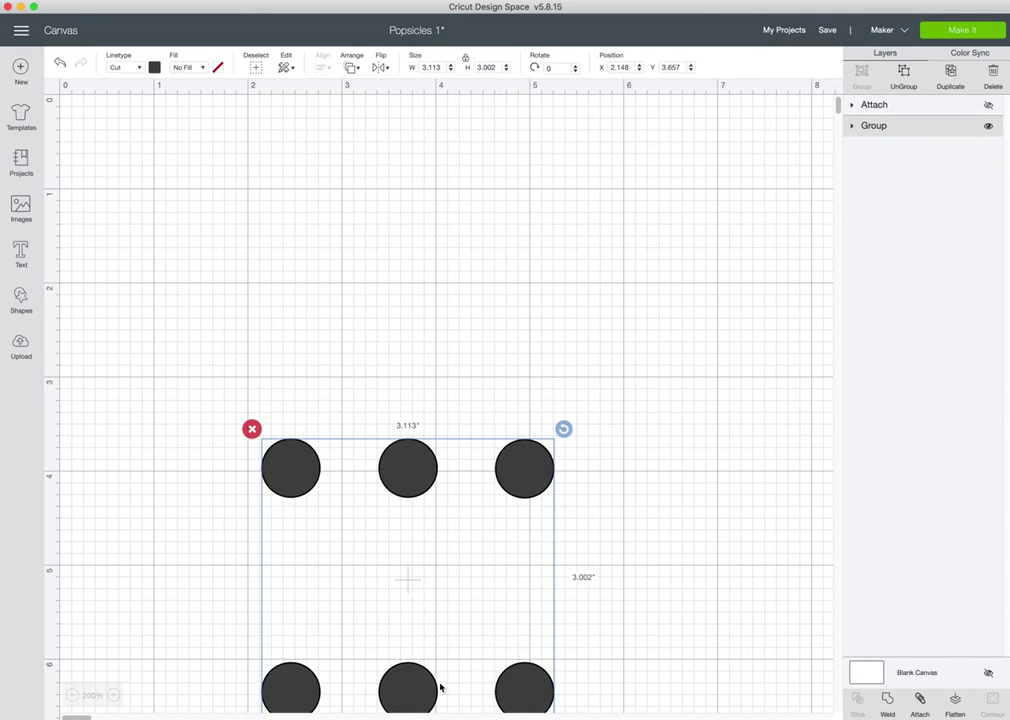
{"action": "scroll", "coordinate": [600, 490], "scroll_direction": "down", "scroll_amount": 3}
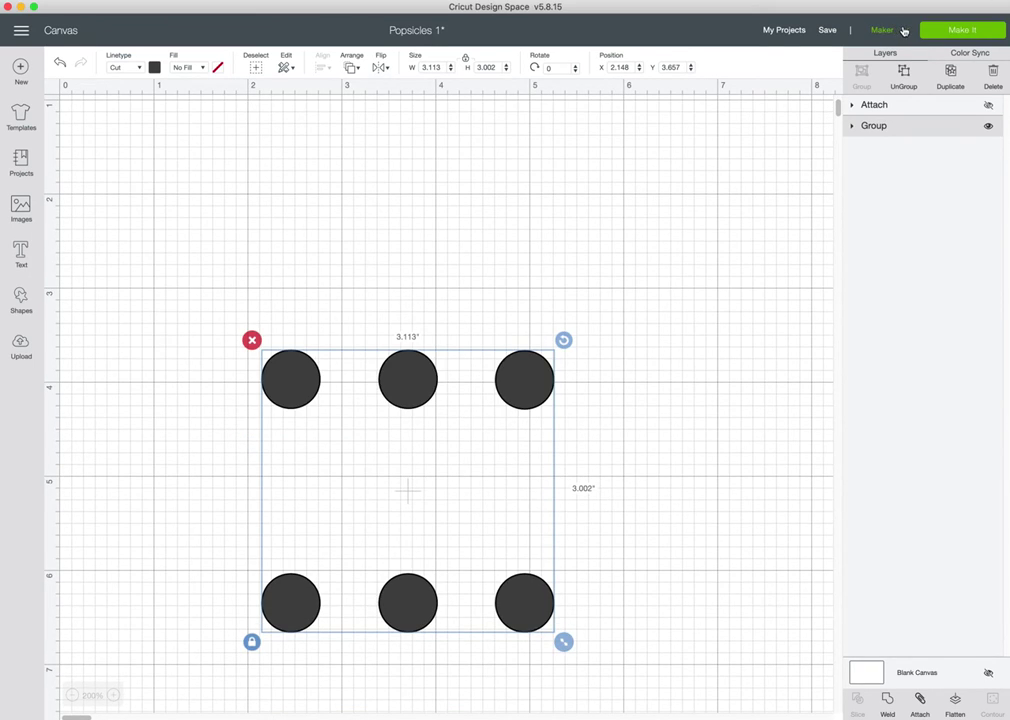
{"action": "left_click", "coordinate": [960, 32]}
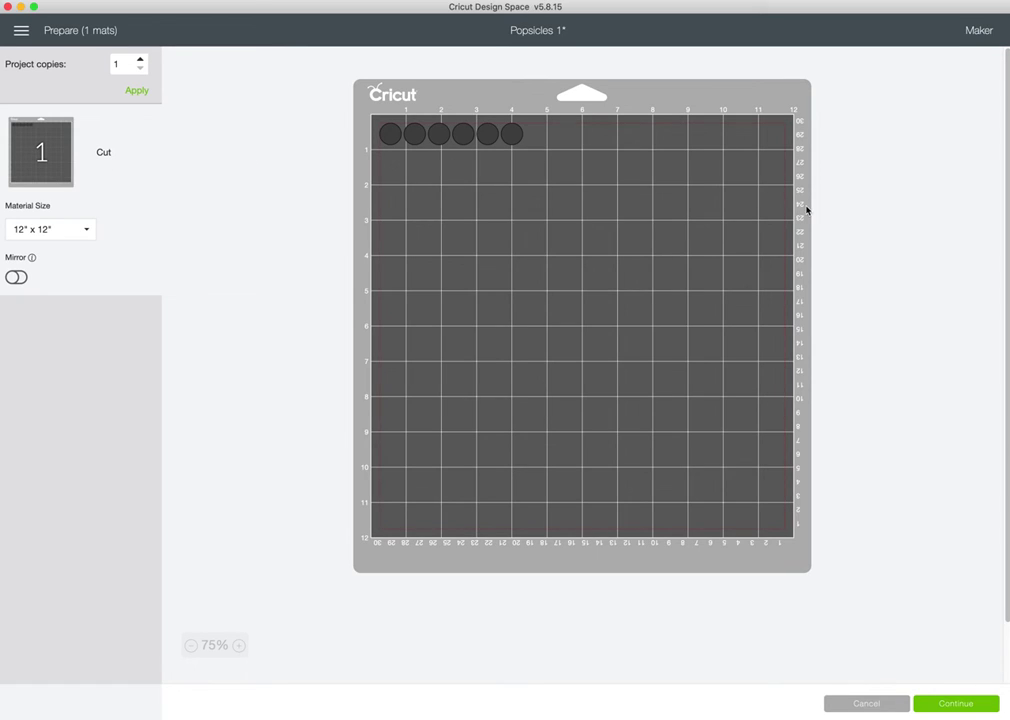
- Continue past the circles' mat preview to the material-setting step
{"action": "left_click", "coordinate": [952, 705]}
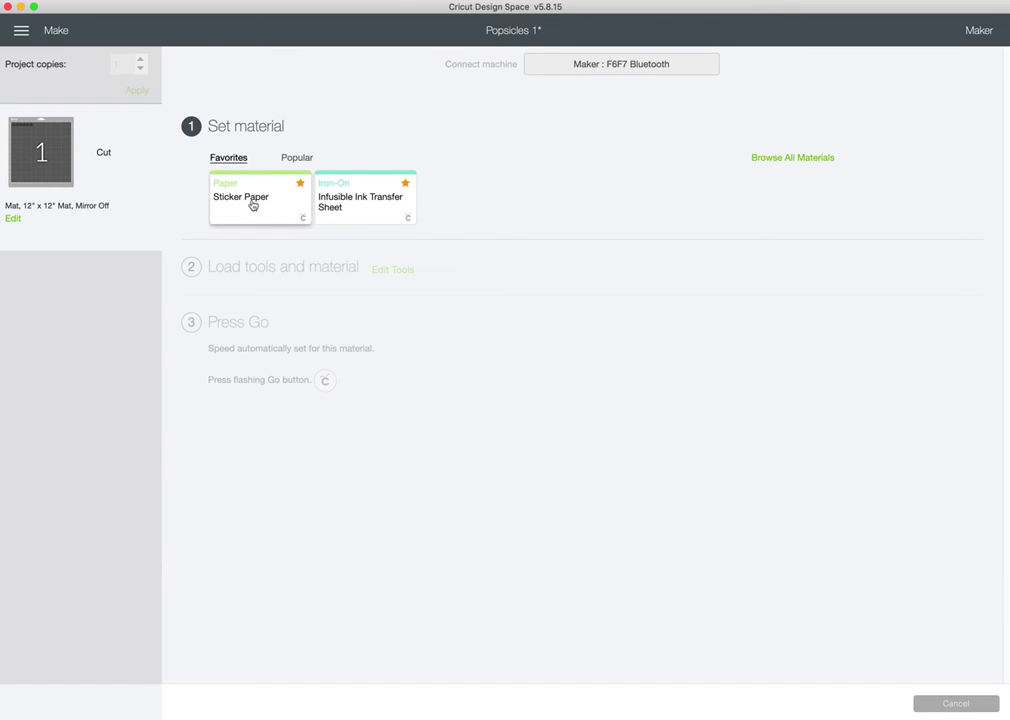
- Search all materials for 'sticker' and set Sticker Paper as the cut material
{"action": "left_click", "coordinate": [804, 160]}
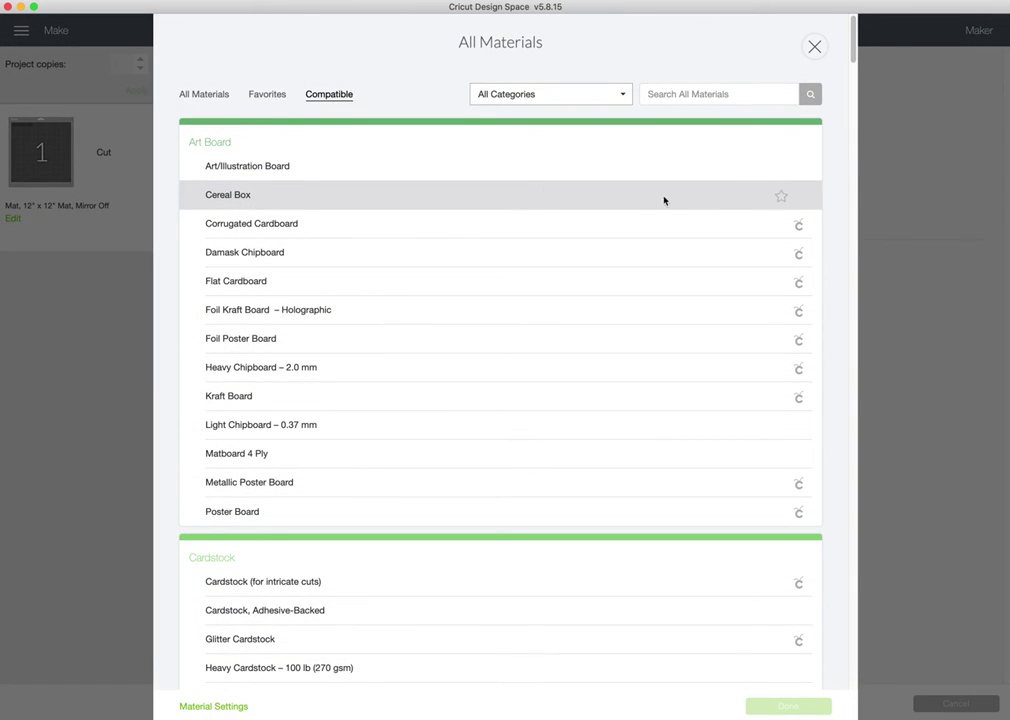
{"action": "scroll", "coordinate": [436, 408], "scroll_direction": "down", "scroll_amount": 3}
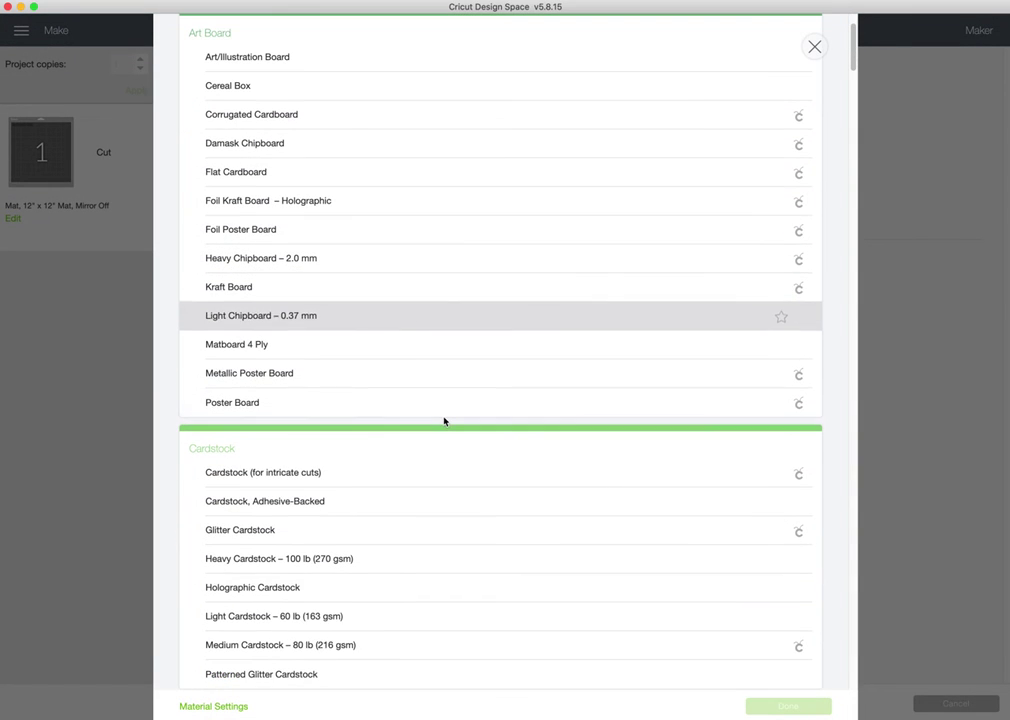
{"action": "scroll", "coordinate": [280, 532], "scroll_direction": "down", "scroll_amount": 3}
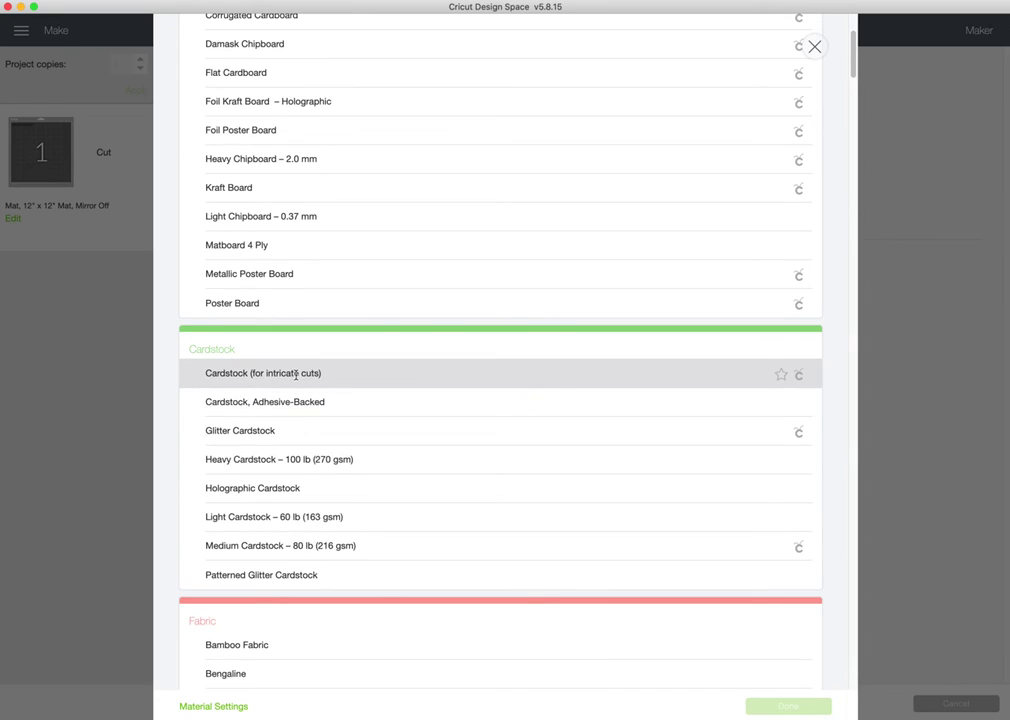
{"action": "left_click", "coordinate": [311, 543]}
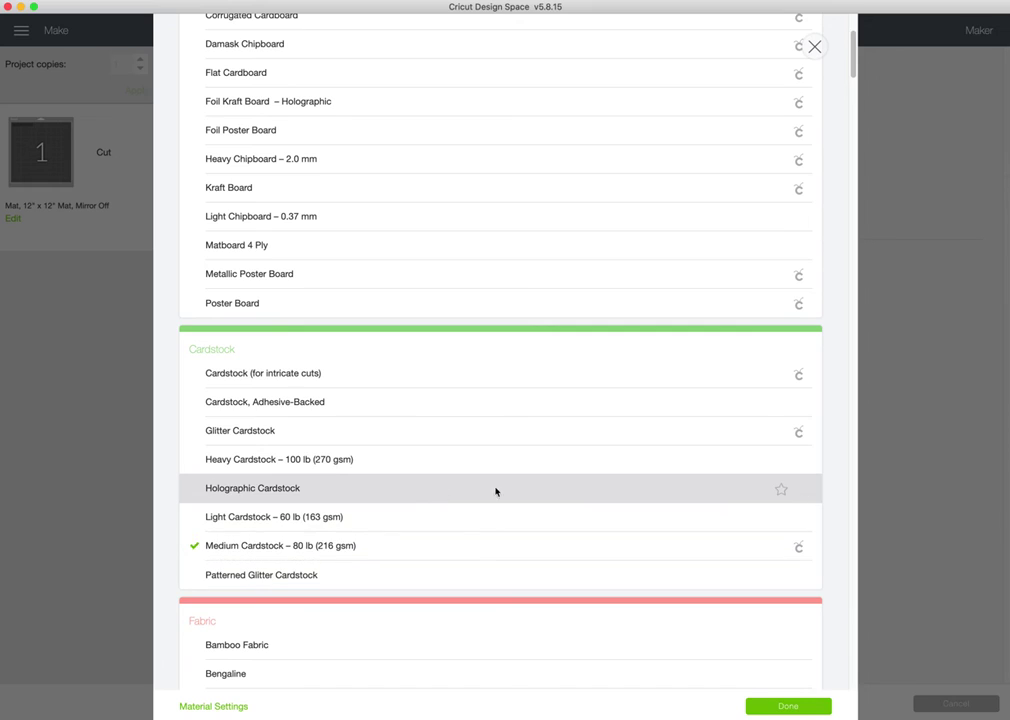
{"action": "scroll", "coordinate": [540, 400], "scroll_direction": "up", "scroll_amount": 5}
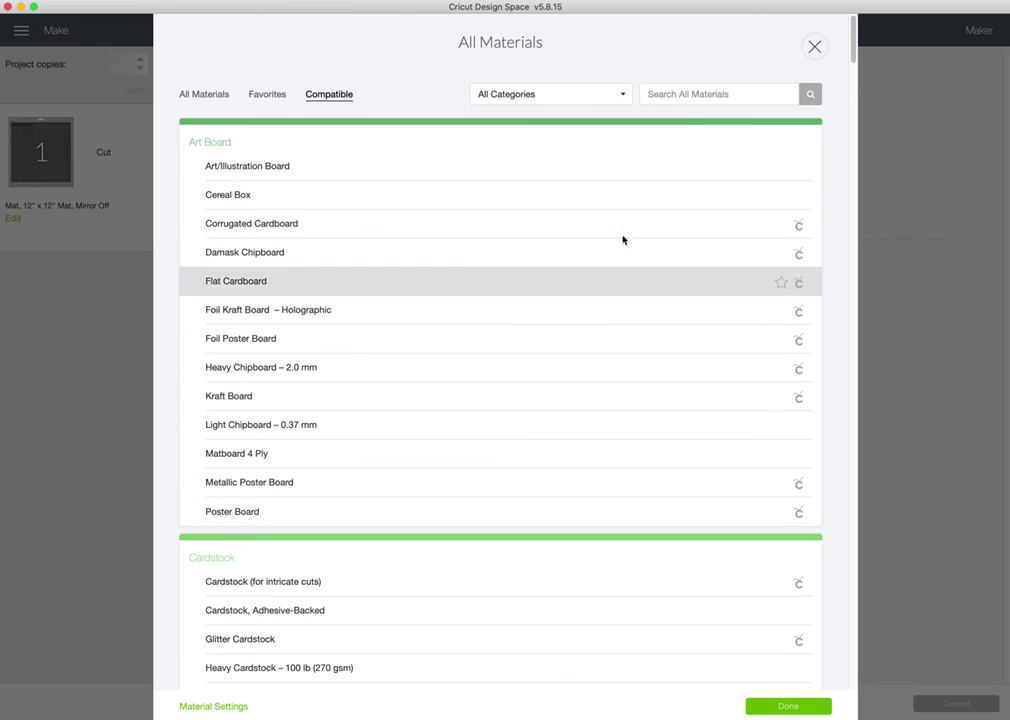
{"action": "left_click", "coordinate": [685, 93]}
{"action": "type", "text": "sticker"}
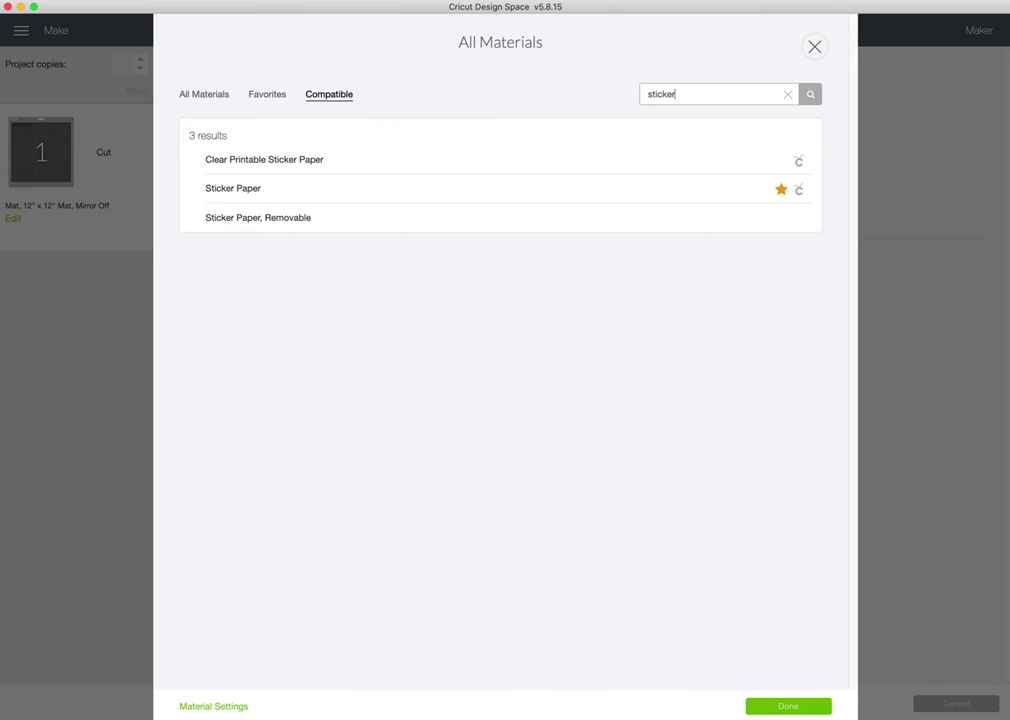
{"action": "left_click", "coordinate": [245, 188]}
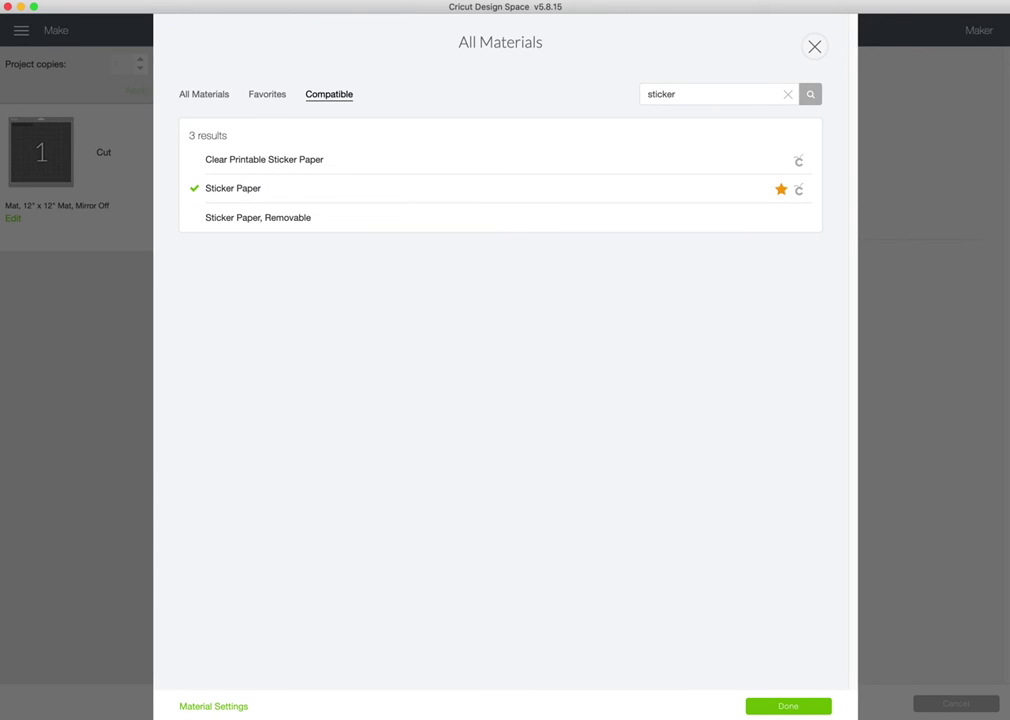
{"action": "left_click", "coordinate": [785, 706]}
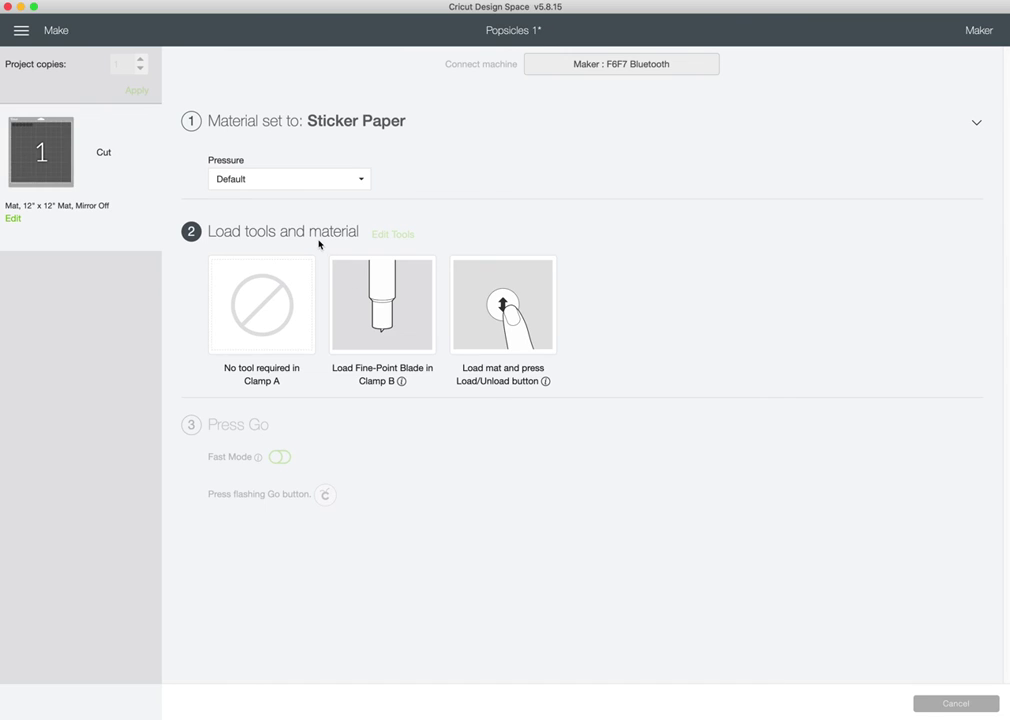